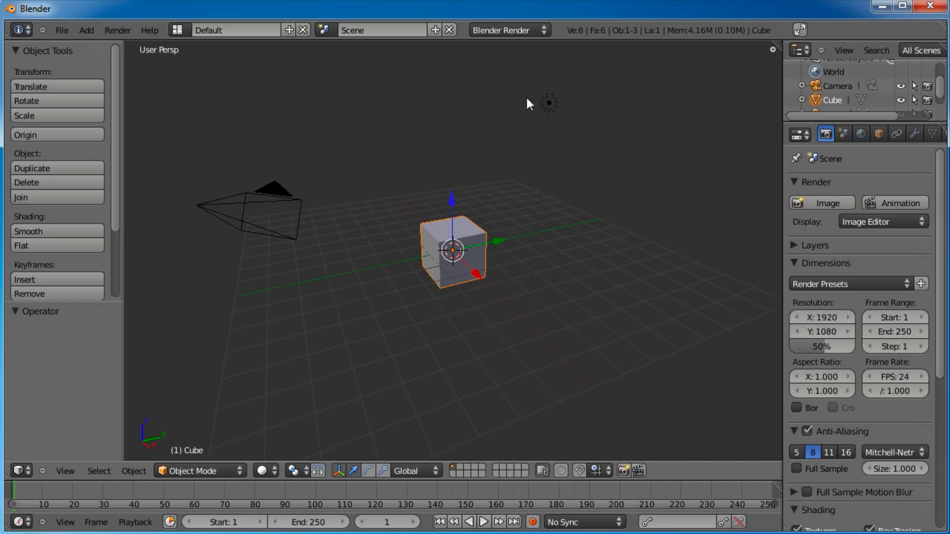
Step: Set the viewport to orthographic projection and delete the default cube
{"action": "key", "text": "KP_1"}
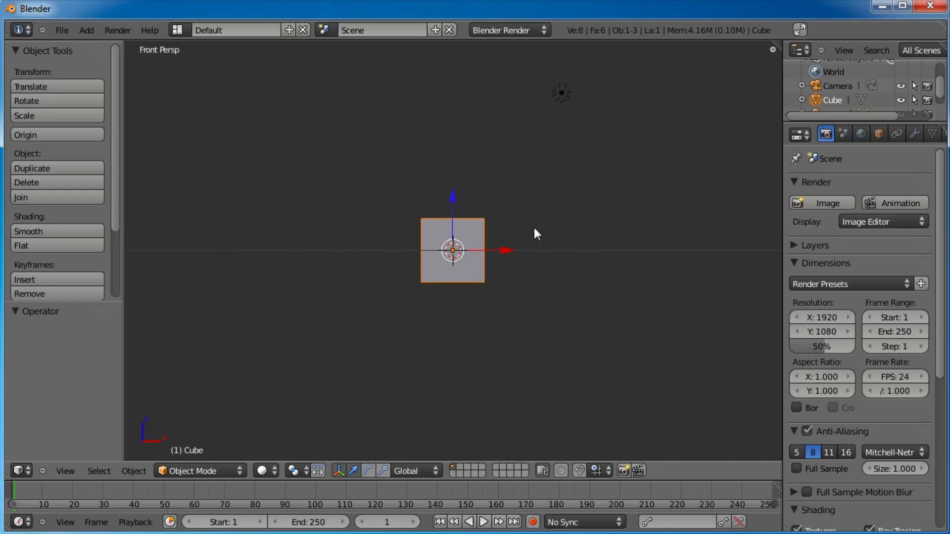
{"action": "key", "text": "KP_5"}
{"action": "scroll", "coordinate": [498, 257], "scroll_direction": "up", "scroll_amount": 1}
{"action": "middle_click_drag", "start_coordinate": [500, 240], "coordinate": [491, 312], "text": "shift"}
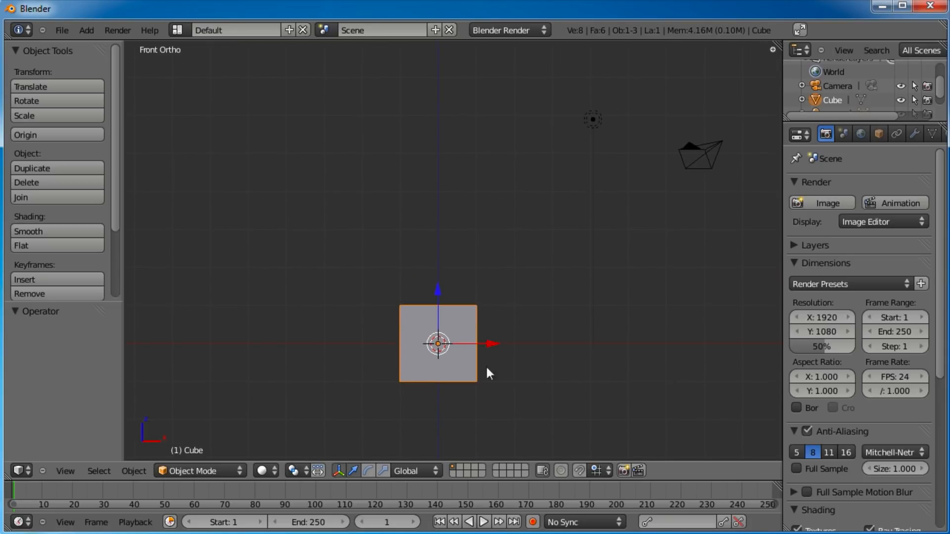
{"action": "middle_click_drag", "start_coordinate": [399, 328], "coordinate": [388, 352]}
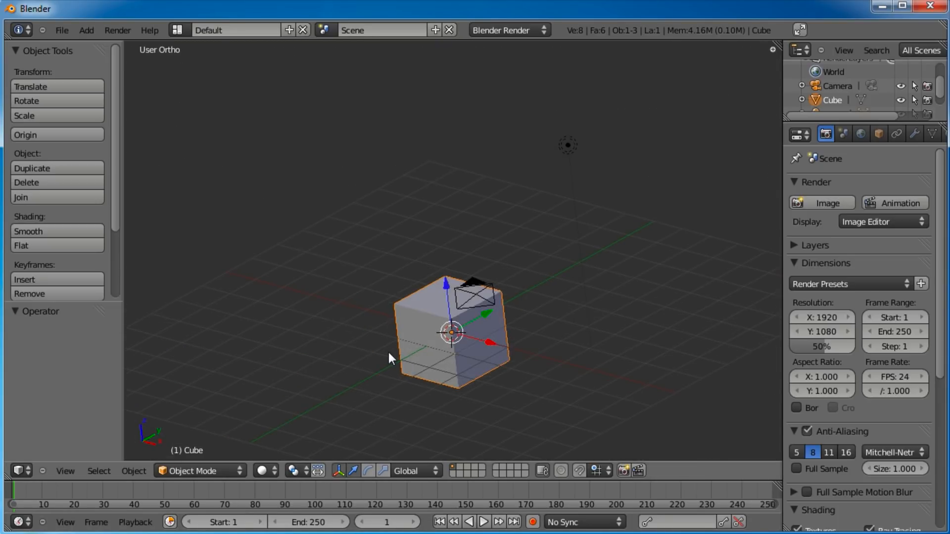
{"action": "key", "text": "x"}
{"action": "left_click", "coordinate": [388, 352]}
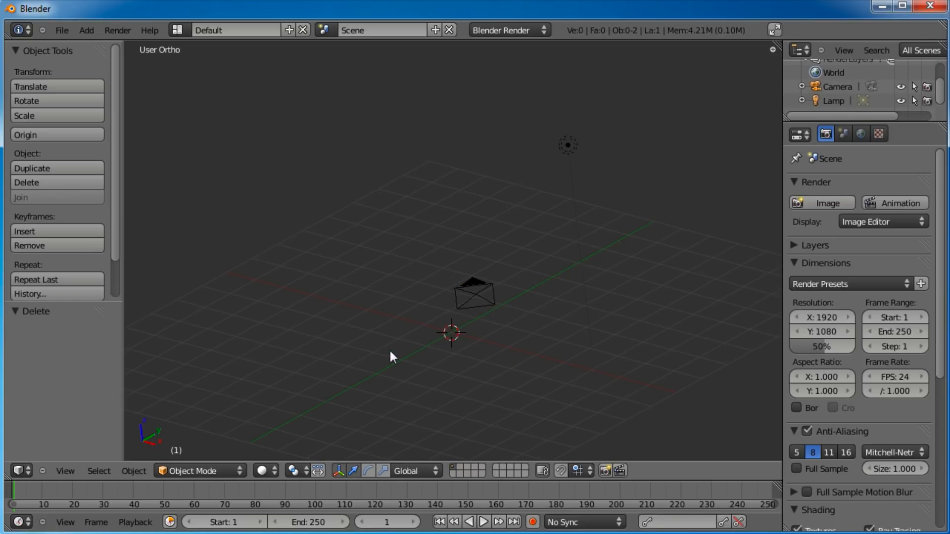
Step: Add a UV sphere mesh at the origin and set it to 16 segments
{"action": "key", "text": "shift+a"}
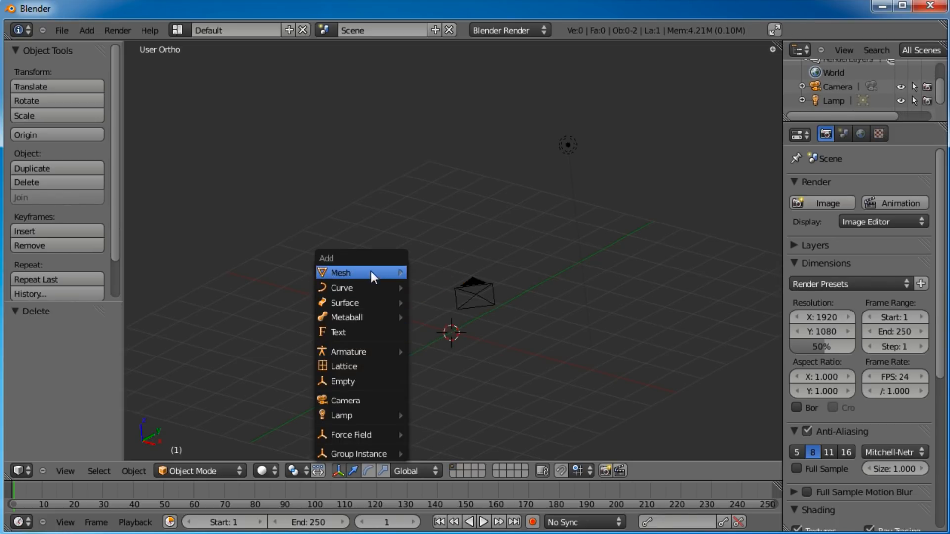
{"action": "mouse_move", "coordinate": [370, 272]}
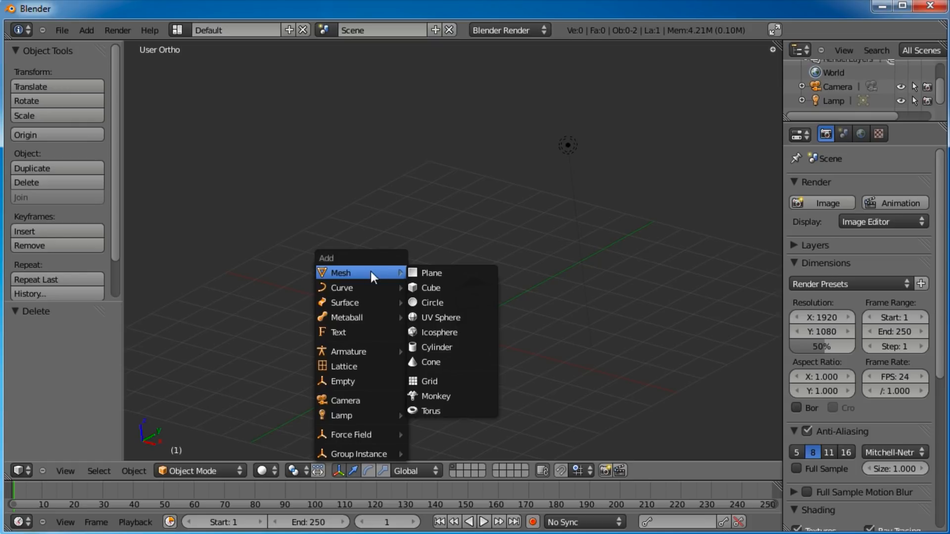
{"action": "left_click", "coordinate": [453, 322]}
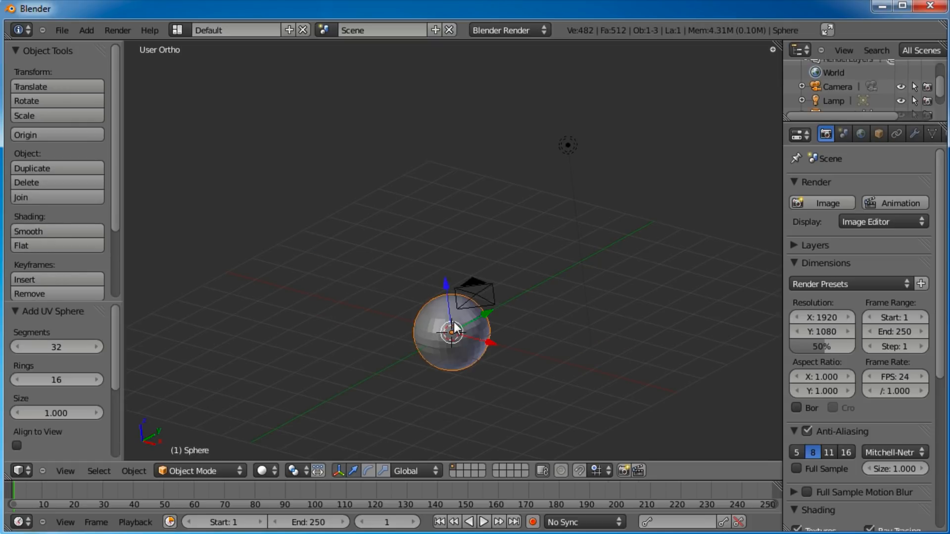
{"action": "left_click", "coordinate": [52, 348]}
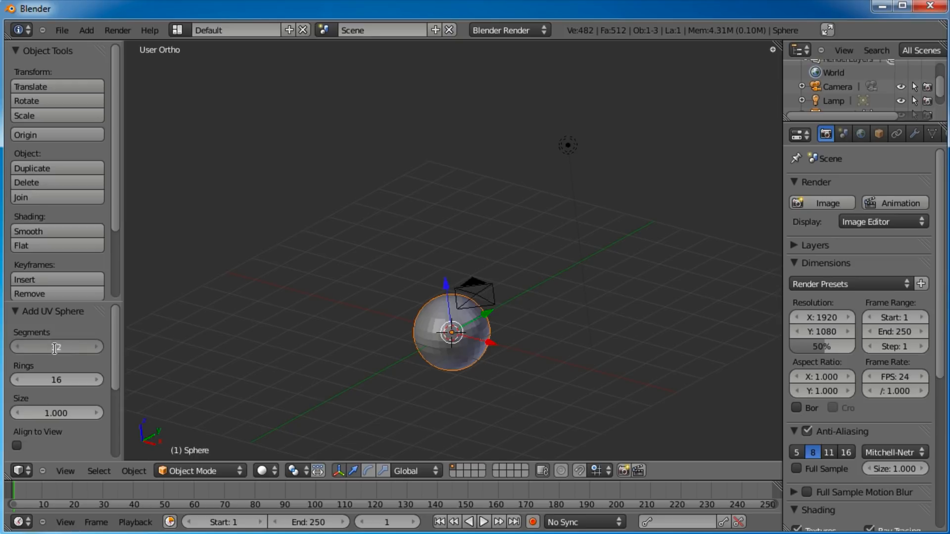
{"action": "type", "text": "16"}
{"action": "key", "text": "Return"}
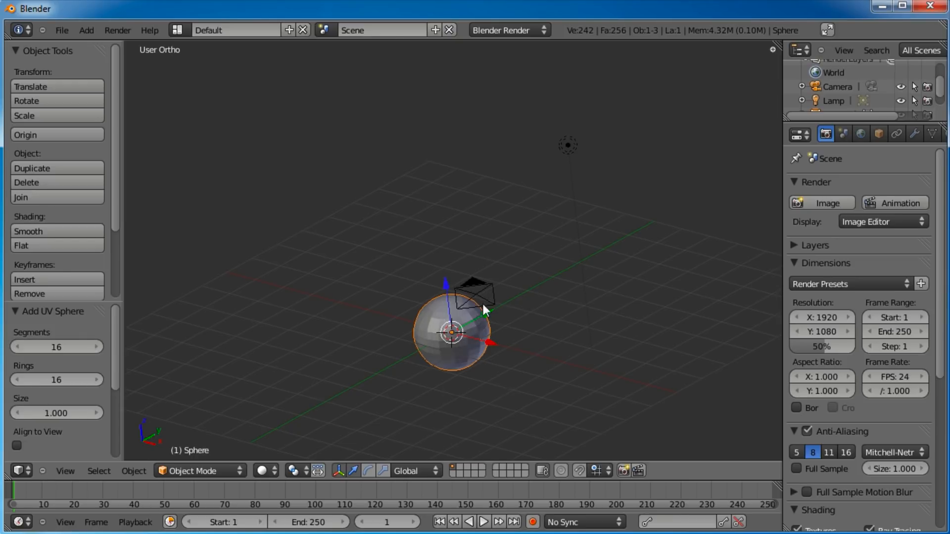
Step: In front view, raise the sphere about 1.04 along Z, and lower it about 0.028 to rest its bottom on the ground line
{"action": "key", "text": "KP_8"}
{"action": "key", "text": "KP_1"}
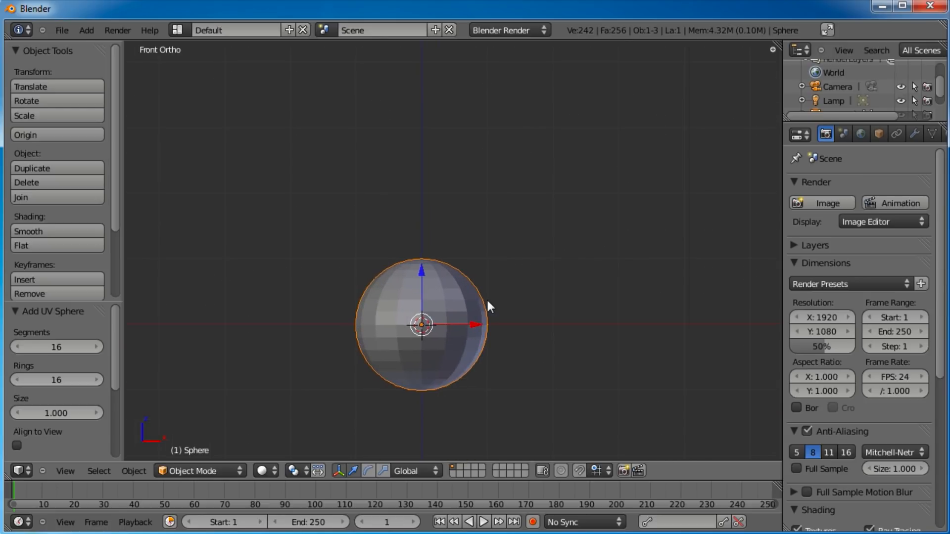
{"action": "left_click_drag", "start_coordinate": [421, 271], "coordinate": [438, 210]}
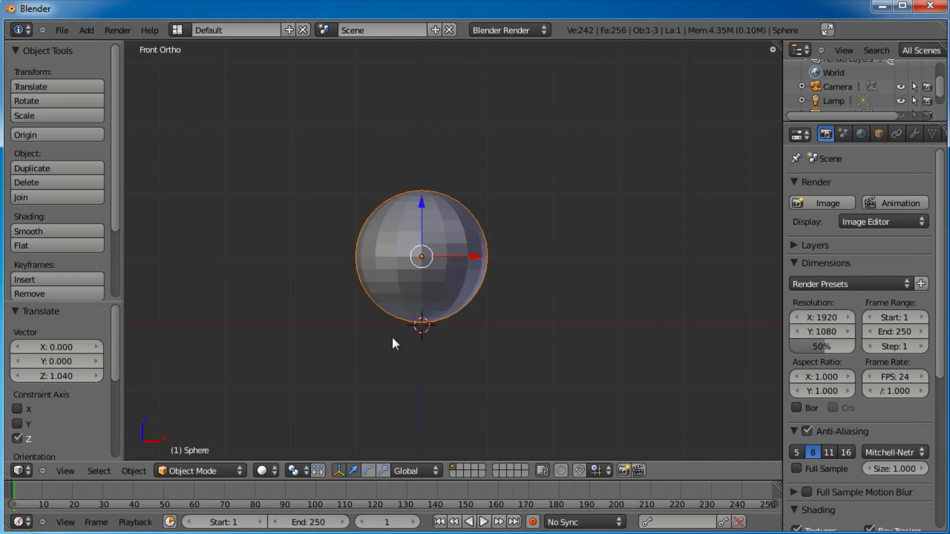
{"action": "scroll", "coordinate": [392, 339], "scroll_direction": "up", "scroll_amount": 7}
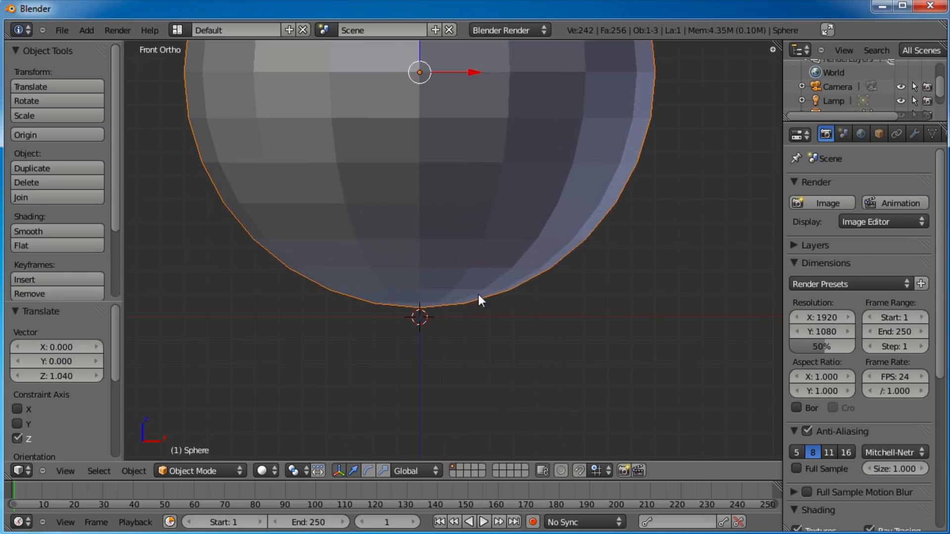
{"action": "left_click_drag", "start_coordinate": [424, 42], "coordinate": [420, 52]}
Step: Examine how the sphere sits on the ground grid, from an angle and from the front
{"action": "scroll", "coordinate": [428, 114], "scroll_direction": "down", "scroll_amount": 3}
{"action": "scroll", "coordinate": [447, 259], "scroll_direction": "down", "scroll_amount": 2}
{"action": "middle_click_drag", "start_coordinate": [447, 259], "coordinate": [470, 205]}
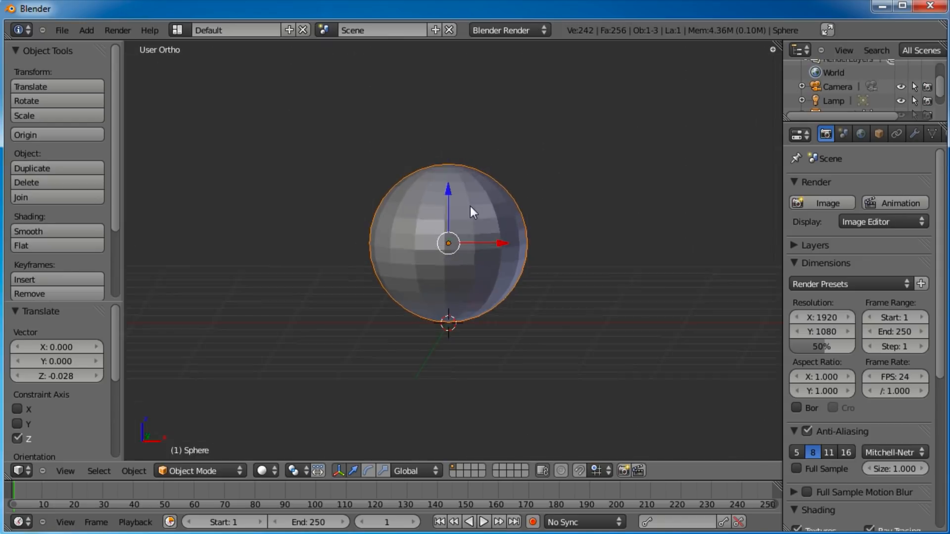
{"action": "middle_click_drag", "start_coordinate": [425, 319], "coordinate": [483, 318]}
{"action": "scroll", "coordinate": [464, 340], "scroll_direction": "down", "scroll_amount": 3}
{"action": "key", "text": "KP_1"}
{"action": "scroll", "coordinate": [484, 317], "scroll_direction": "up", "scroll_amount": 3}
{"action": "scroll", "coordinate": [504, 296], "scroll_direction": "up", "scroll_amount": 2}
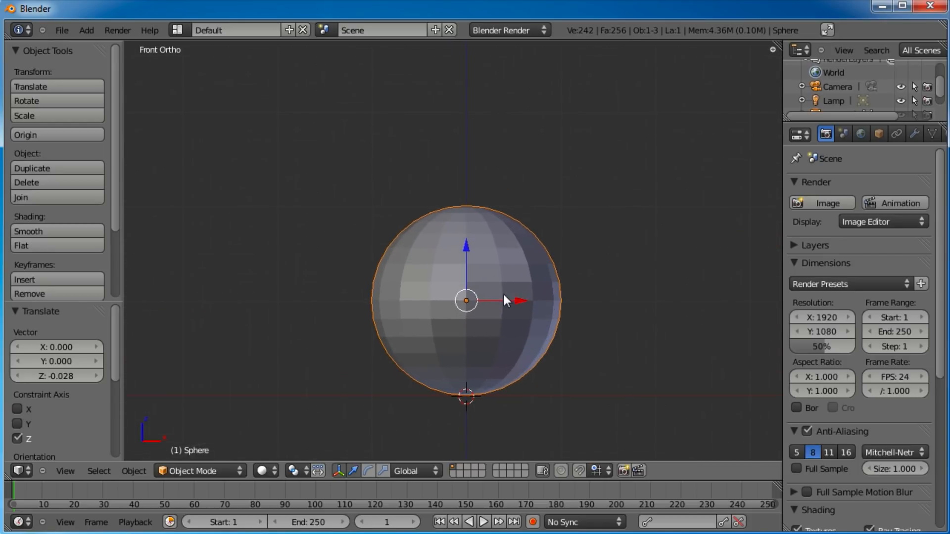
{"action": "middle_click_drag", "start_coordinate": [515, 346], "coordinate": [519, 336], "text": "shift"}
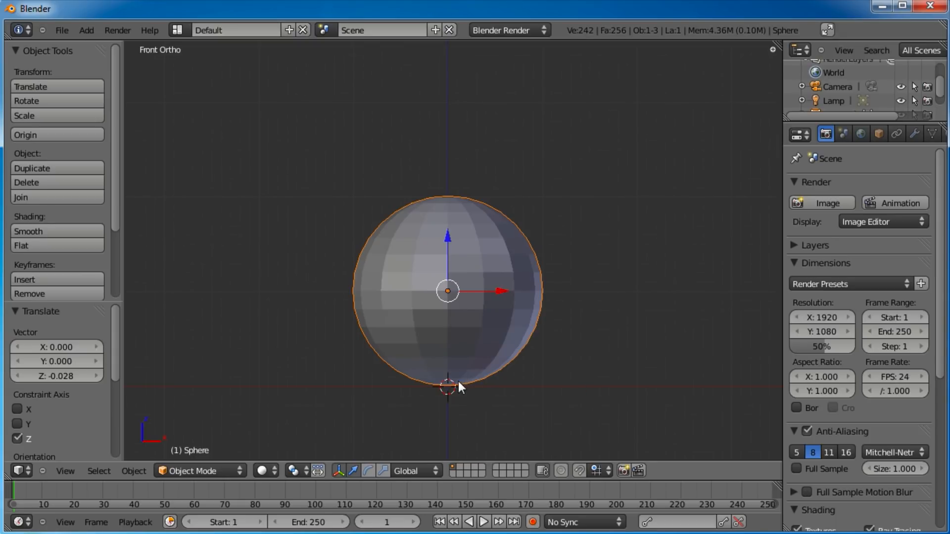
Step: Snap the 3D cursor back to the scene center and return to front view
{"action": "scroll", "coordinate": [536, 299], "scroll_direction": "down", "scroll_amount": 1}
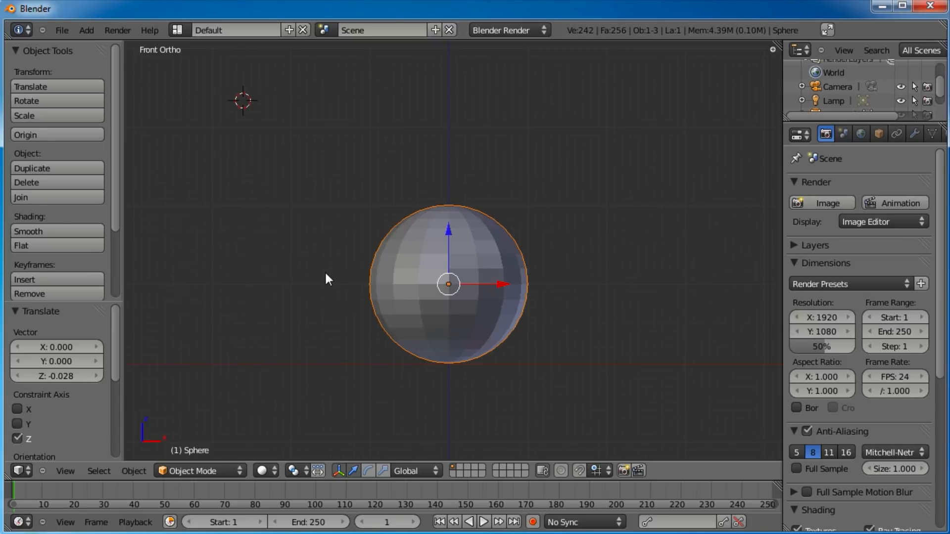
{"action": "key", "text": "shift+s"}
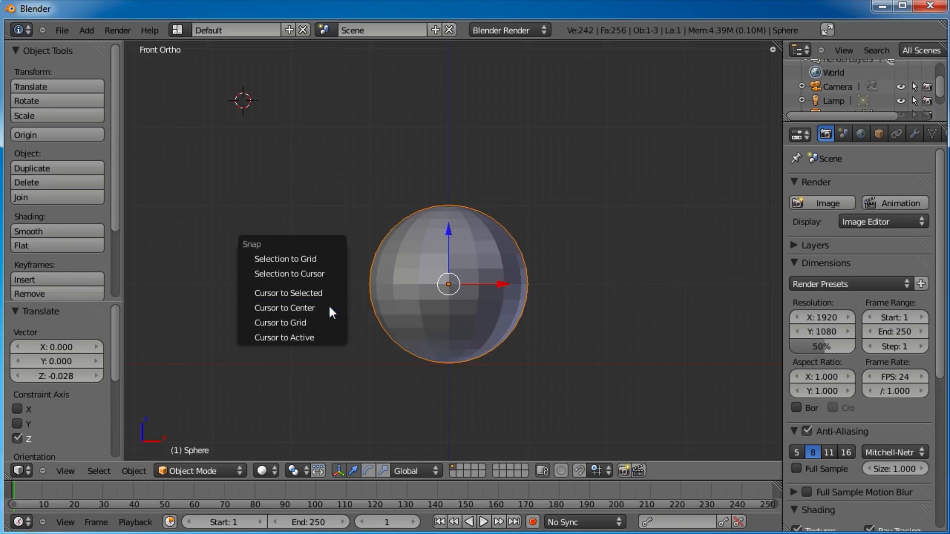
{"action": "left_click", "coordinate": [329, 307]}
{"action": "middle_click_drag", "start_coordinate": [462, 355], "coordinate": [443, 387]}
{"action": "key", "text": "KP_1"}
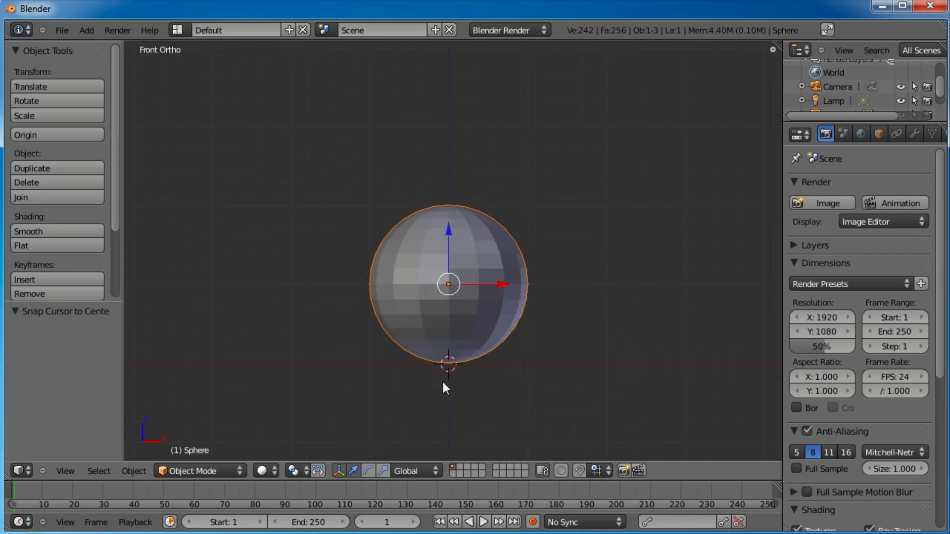
Step: Add a single-bone armature at the 3D cursor, at the base of the sphere
{"action": "key", "text": "shift+a"}
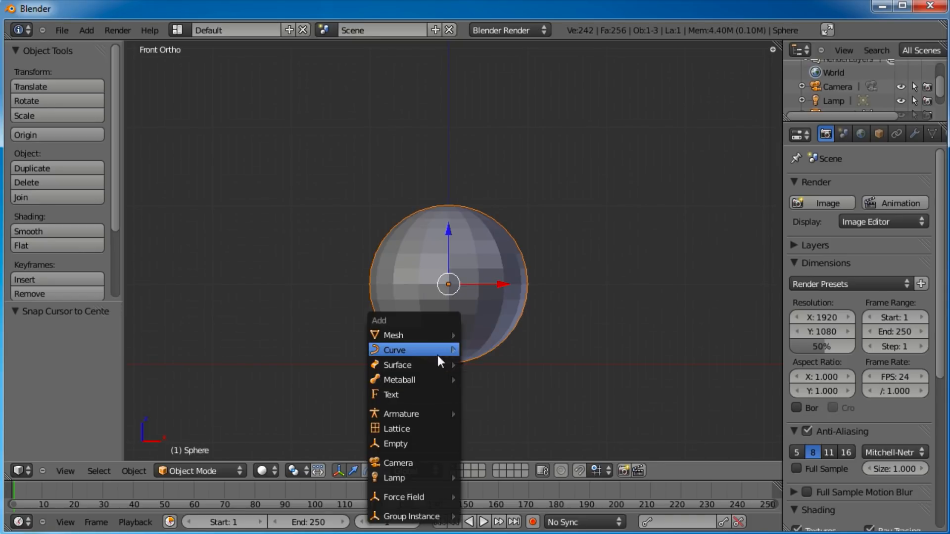
{"action": "mouse_move", "coordinate": [426, 413]}
{"action": "left_click", "coordinate": [503, 414]}
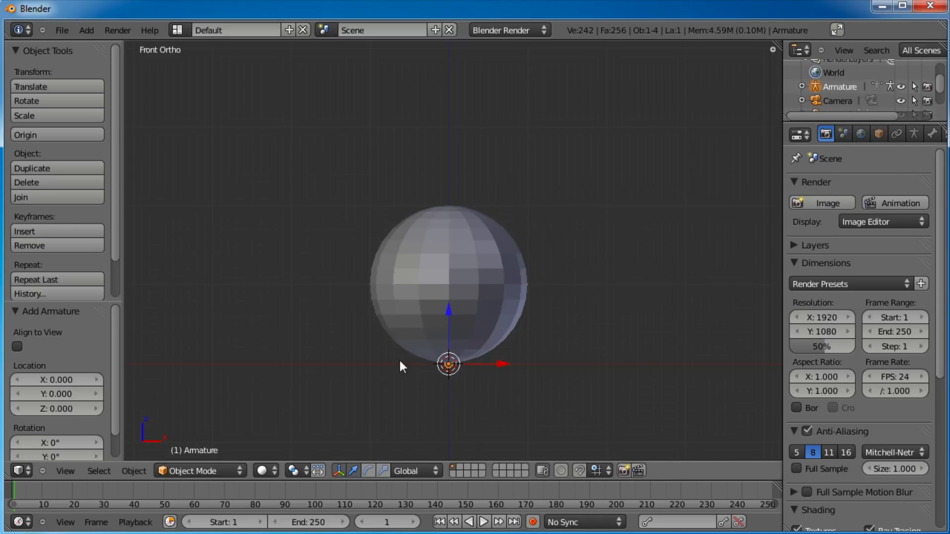
Step: Enable X-Ray for the armature and display its bones as B-Bone
{"action": "left_click", "coordinate": [920, 137]}
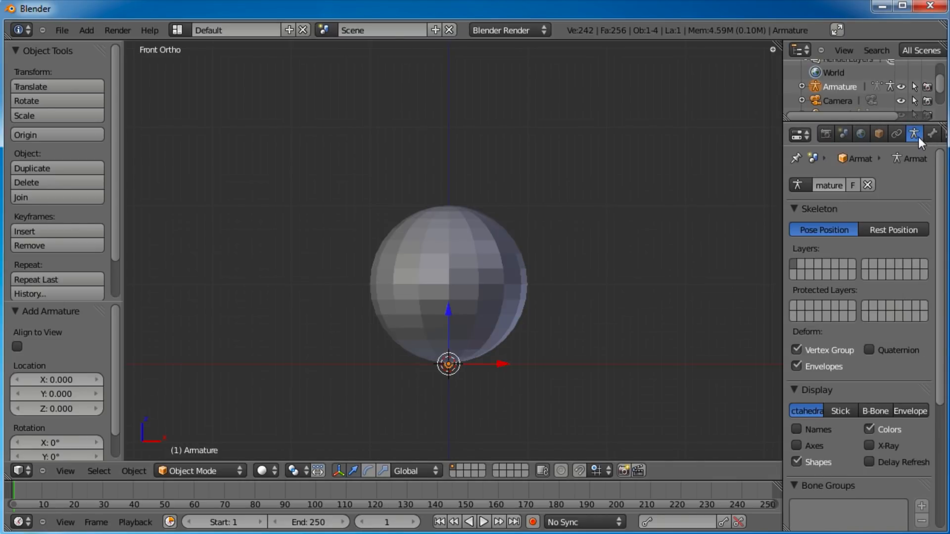
{"action": "left_click", "coordinate": [869, 446]}
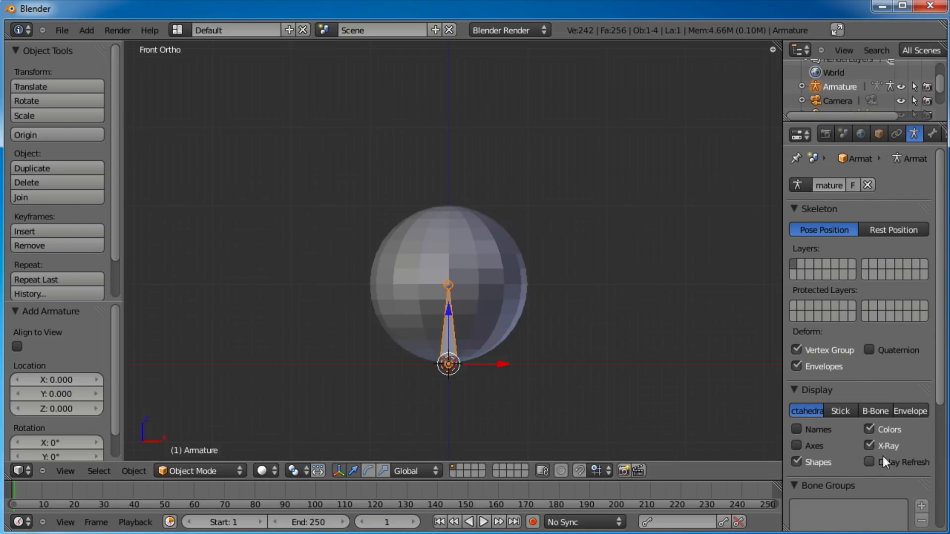
{"action": "left_click", "coordinate": [873, 412]}
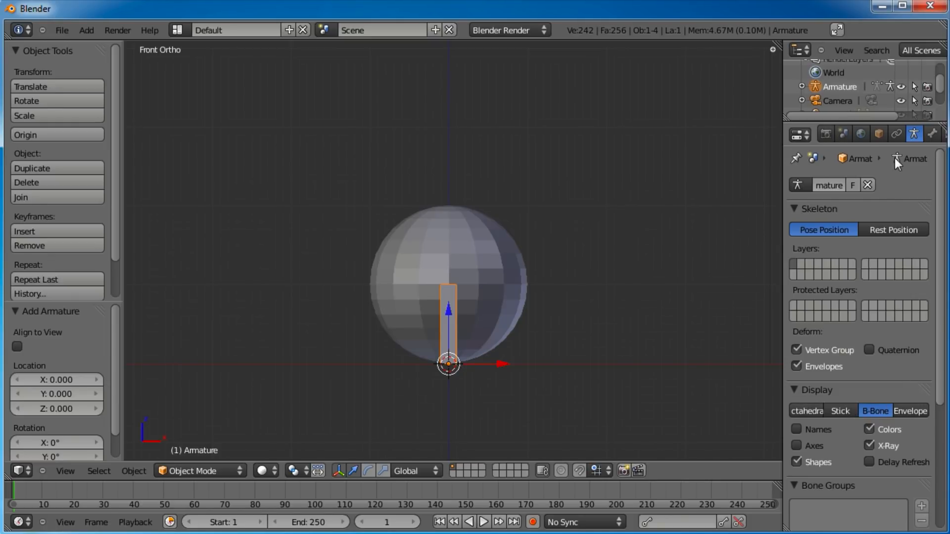
Step: Set the armature object's maximum draw type to Wire and check it against the sphere
{"action": "left_click", "coordinate": [878, 134]}
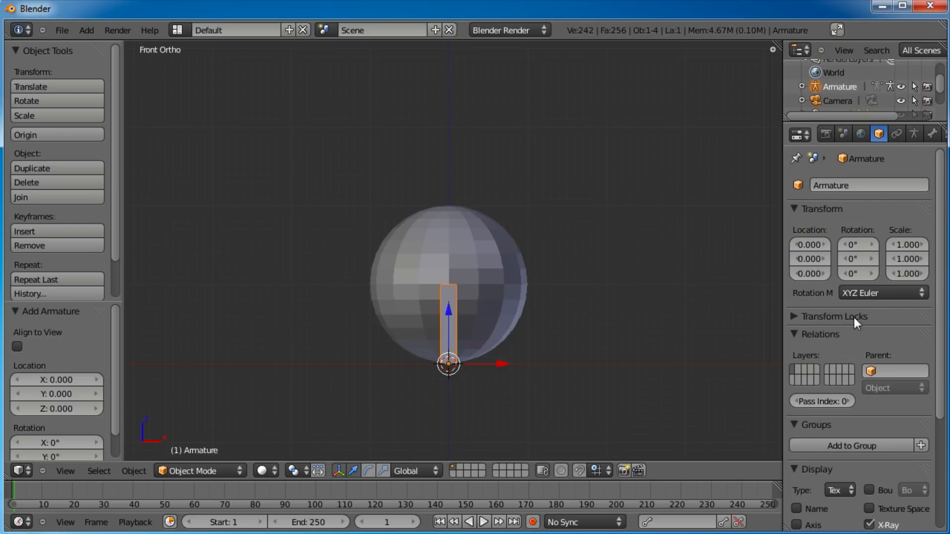
{"action": "scroll", "coordinate": [853, 315], "scroll_direction": "down", "scroll_amount": 5}
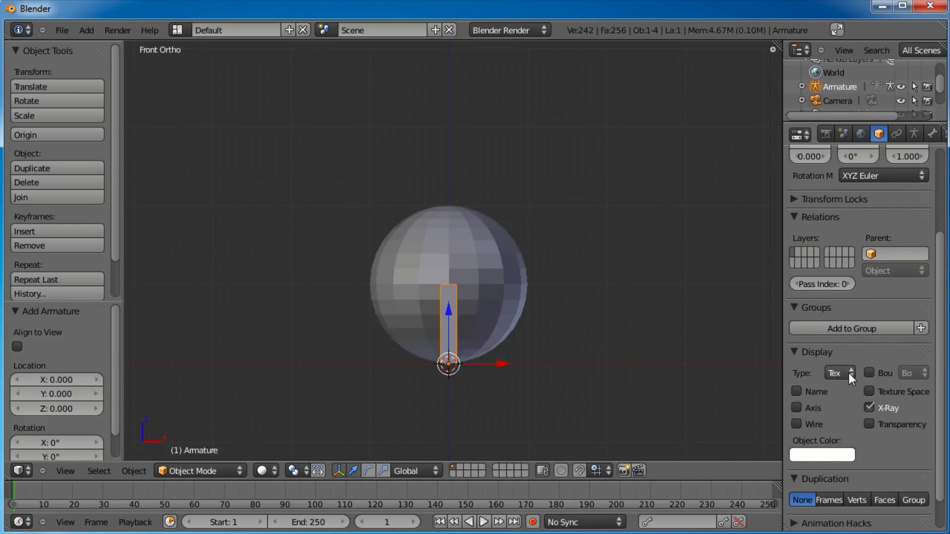
{"action": "left_click", "coordinate": [848, 373]}
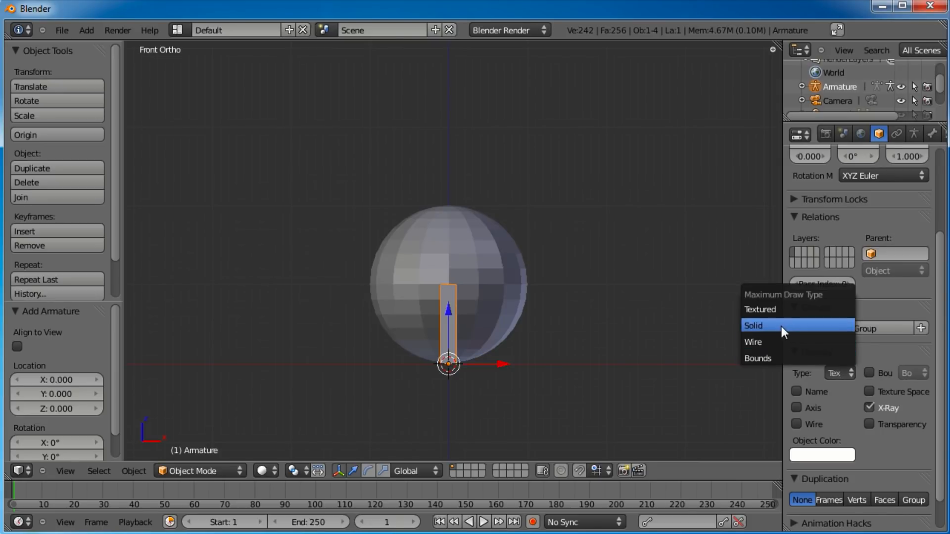
{"action": "left_click", "coordinate": [767, 340]}
{"action": "middle_click_drag", "start_coordinate": [423, 297], "coordinate": [477, 253]}
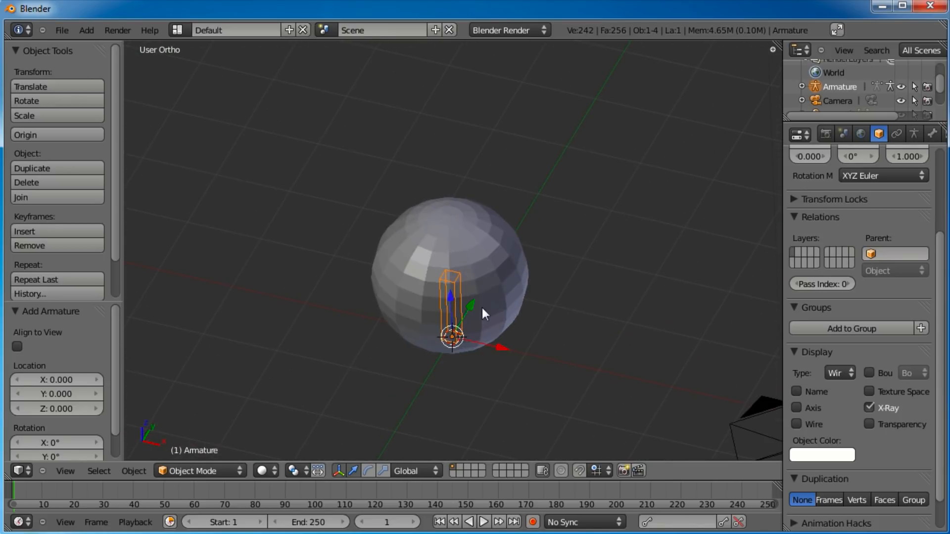
{"action": "middle_click_drag", "start_coordinate": [504, 299], "coordinate": [481, 307]}
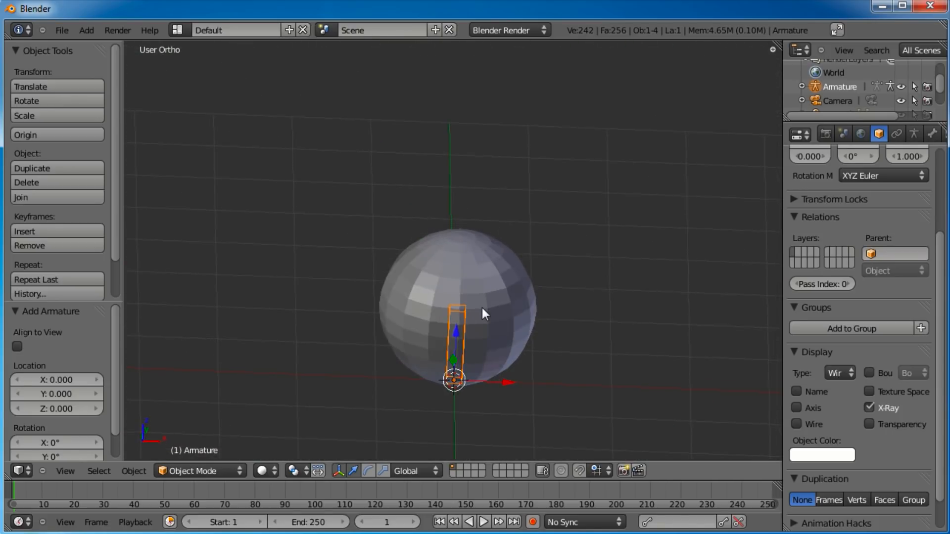
{"action": "key", "text": "KP_1"}
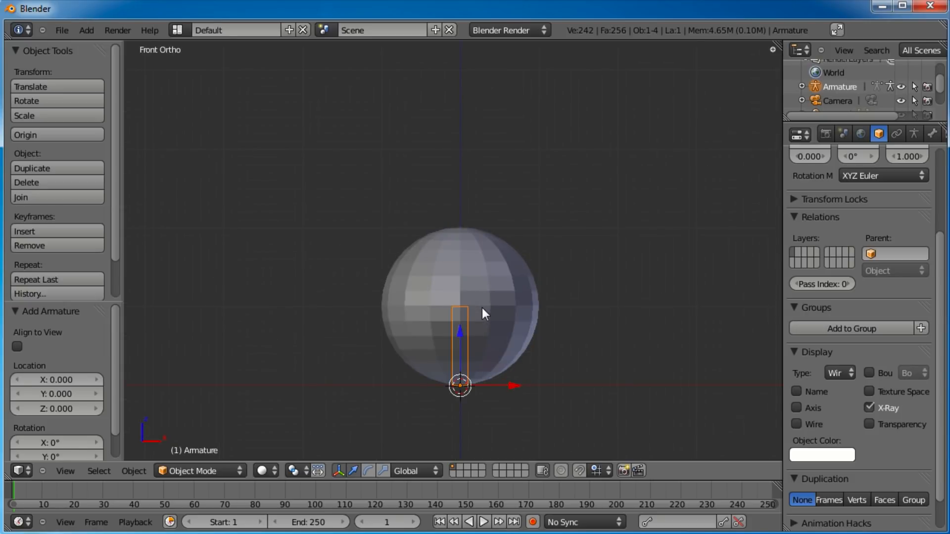
Step: In Edit Mode, shorten the bone by moving its tip down about 0.765 along Z
{"action": "scroll", "coordinate": [481, 318], "scroll_direction": "up", "scroll_amount": 2}
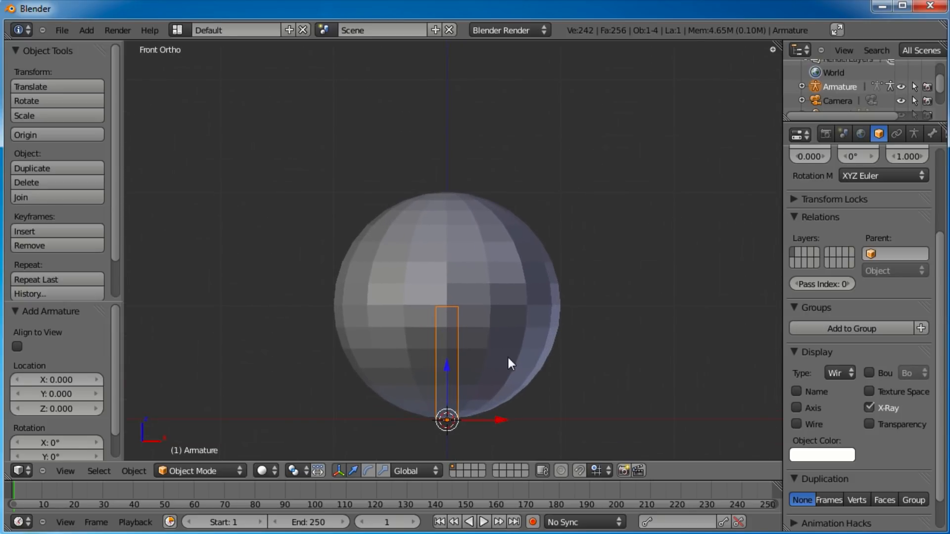
{"action": "key", "text": "Tab"}
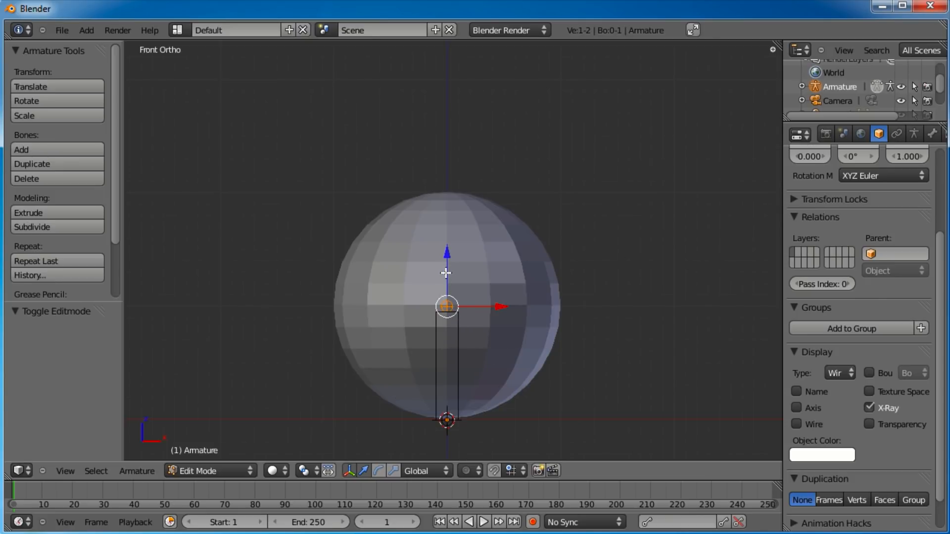
{"action": "left_click_drag", "start_coordinate": [445, 254], "coordinate": [456, 393]}
Step: Scale the short base bone's B-Bone width by about 8.43 so it spans most of the sphere's width
{"action": "right_click", "coordinate": [460, 407]}
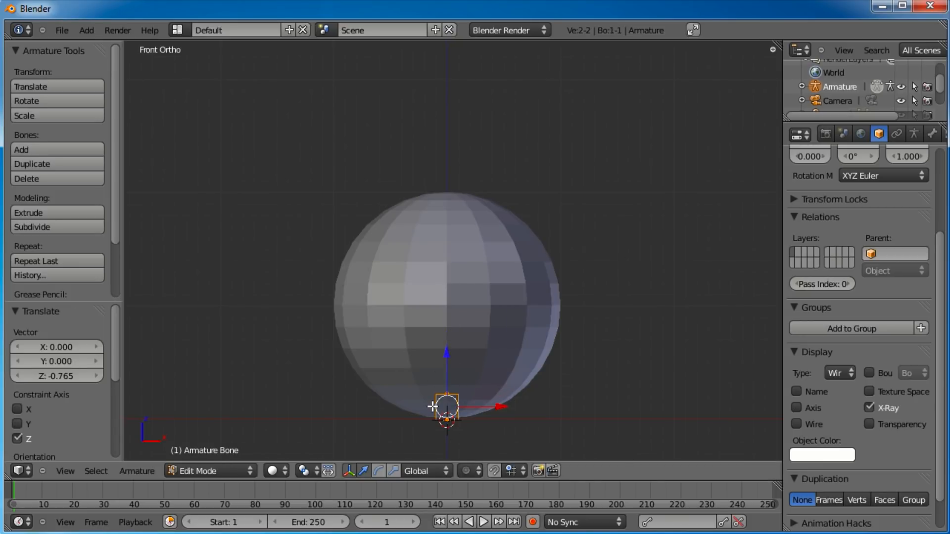
{"action": "key", "text": "ctrl+shift+s"}
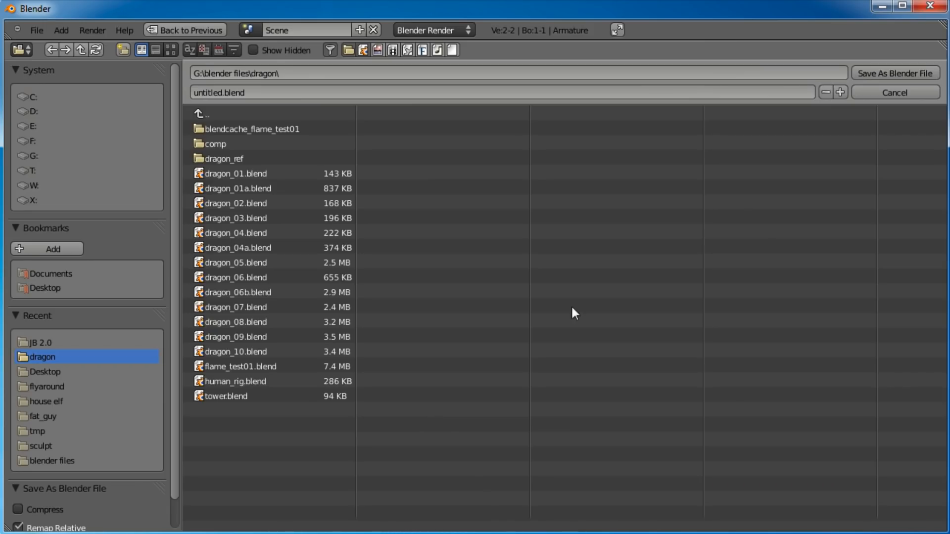
{"action": "left_click", "coordinate": [877, 94]}
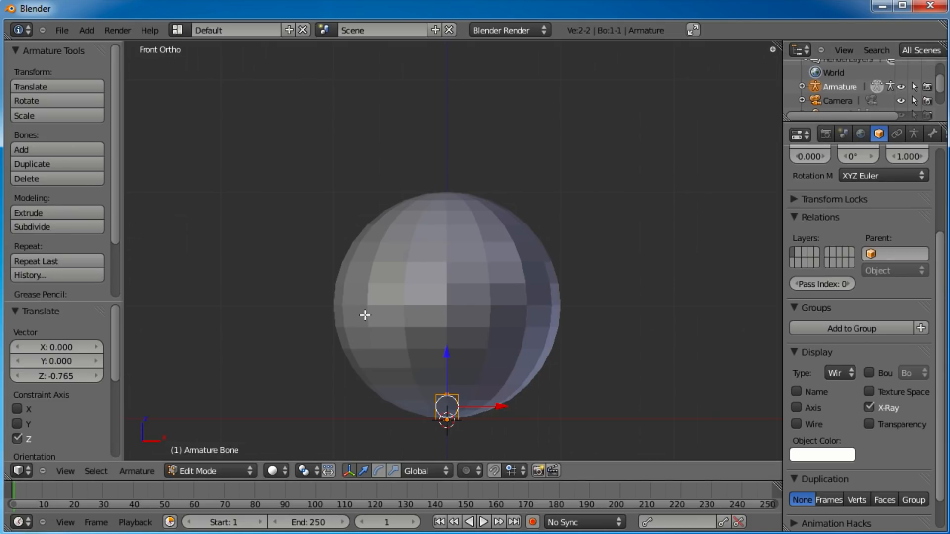
{"action": "key", "text": "s"}
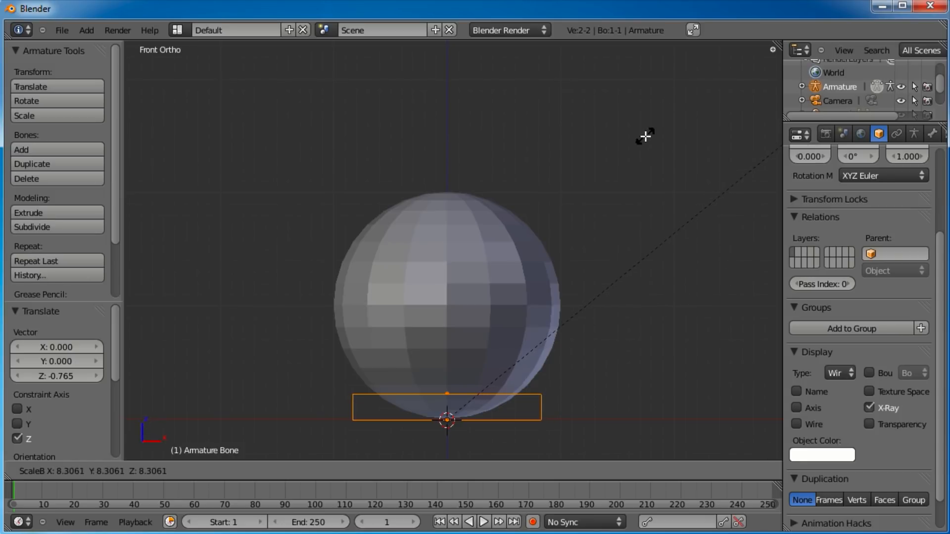
{"action": "left_click", "coordinate": [657, 125]}
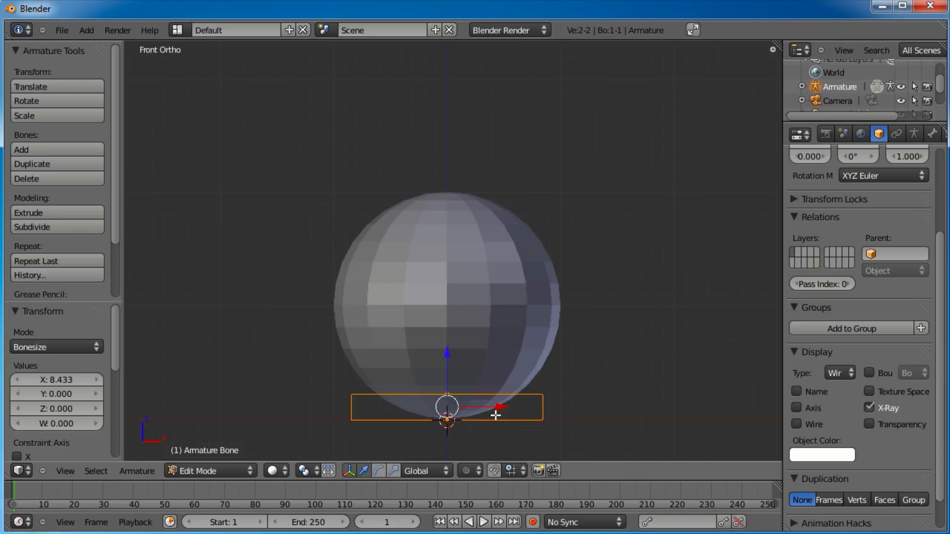
Step: Add a second bone at the 3D cursor at the base of the sphere
{"action": "key", "text": "shift+a"}
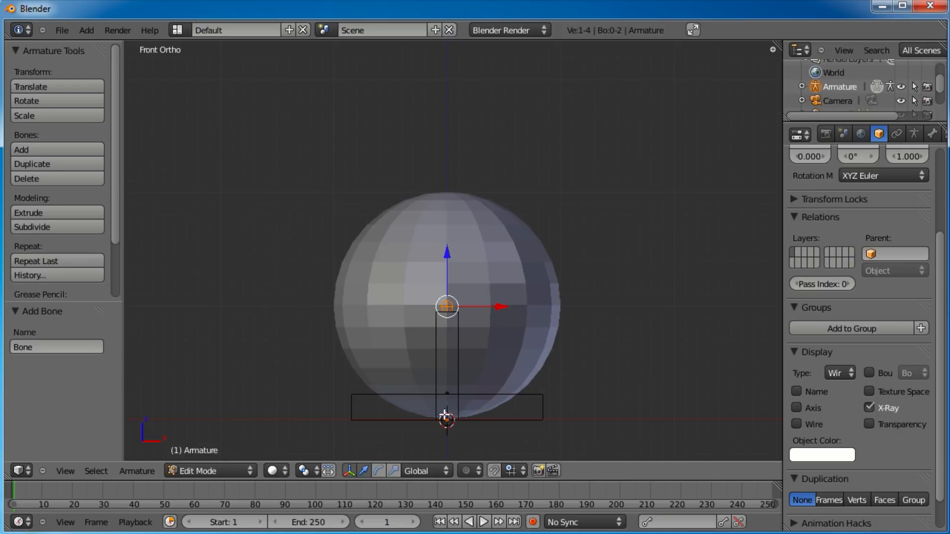
Step: Try to extrude a bone upward from the wide base bone's tip
{"action": "right_click", "coordinate": [447, 394]}
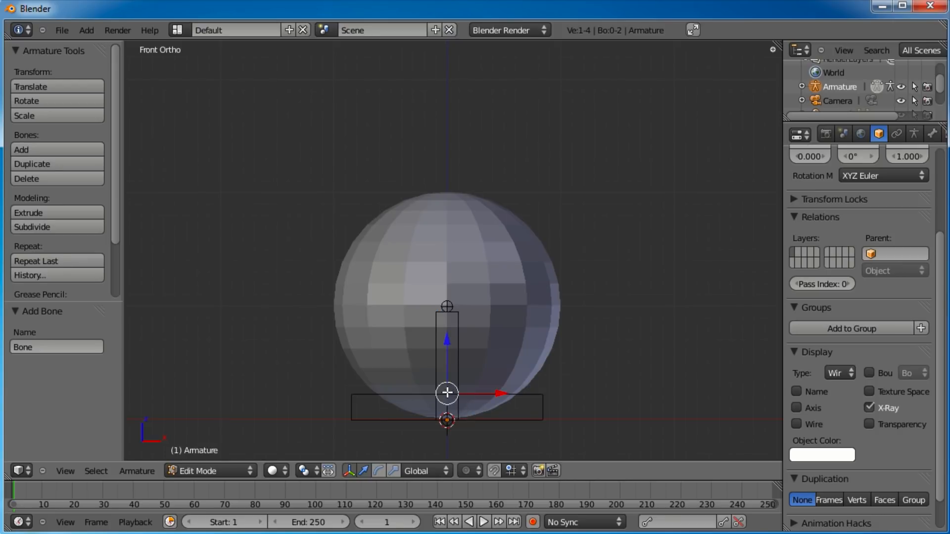
{"action": "key", "text": "e"}
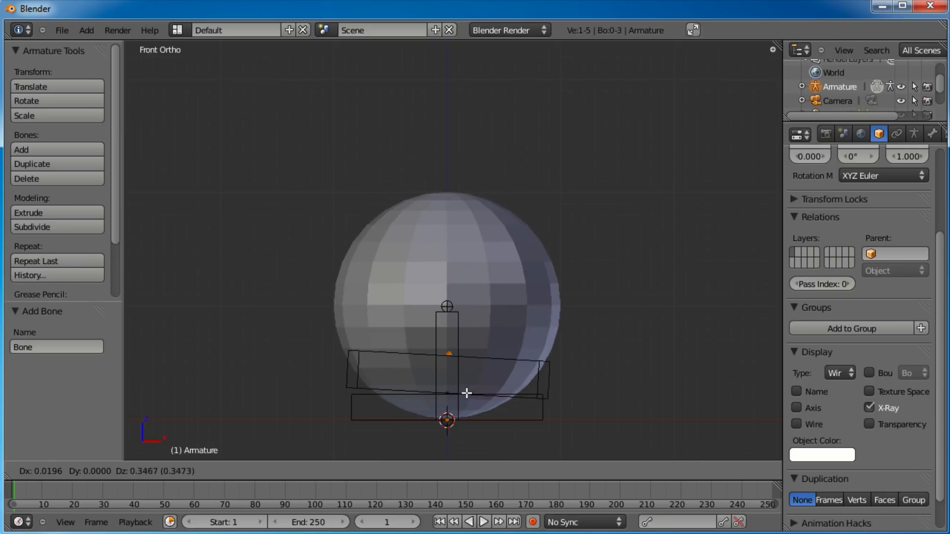
{"action": "left_click", "coordinate": [463, 358]}
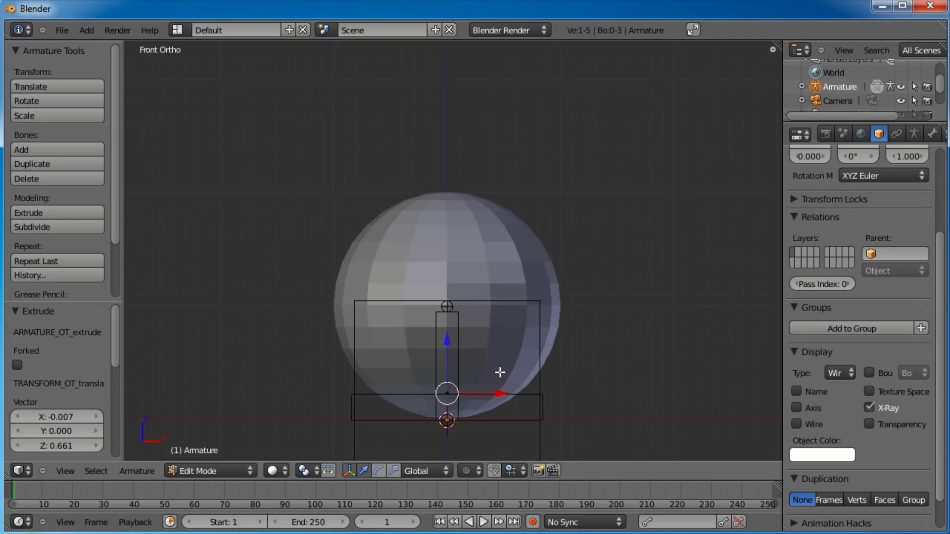
{"action": "key", "text": "ctrl+z"}
Step: Lengthen the narrow middle bone by raising its tip along Z to the top of the sphere
{"action": "right_click", "coordinate": [464, 364]}
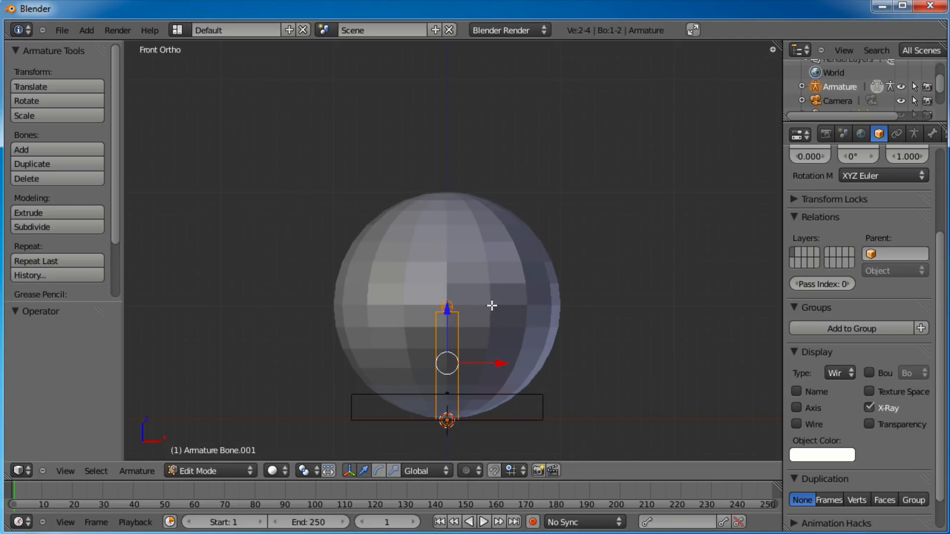
{"action": "right_click", "coordinate": [452, 317]}
{"action": "left_click_drag", "start_coordinate": [447, 273], "coordinate": [455, 174]}
{"action": "scroll", "coordinate": [460, 203], "scroll_direction": "up", "scroll_amount": 10}
{"action": "scroll", "coordinate": [455, 321], "scroll_direction": "down", "scroll_amount": 9}
{"action": "middle_click_drag", "start_coordinate": [454, 321], "coordinate": [463, 279], "text": "shift"}
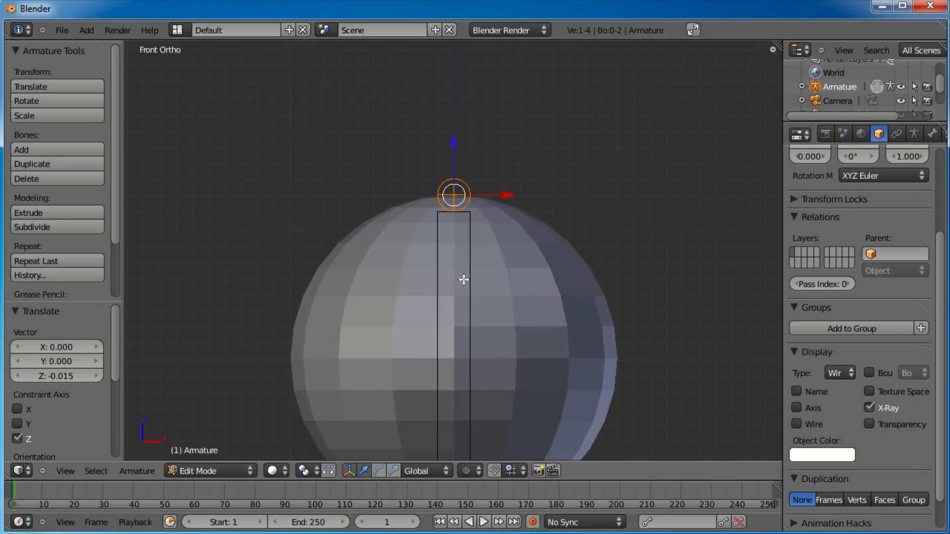
Step: Snap the 3D cursor to the middle bone's selected tip at the top of the sphere
{"action": "key", "text": "shift+a"}
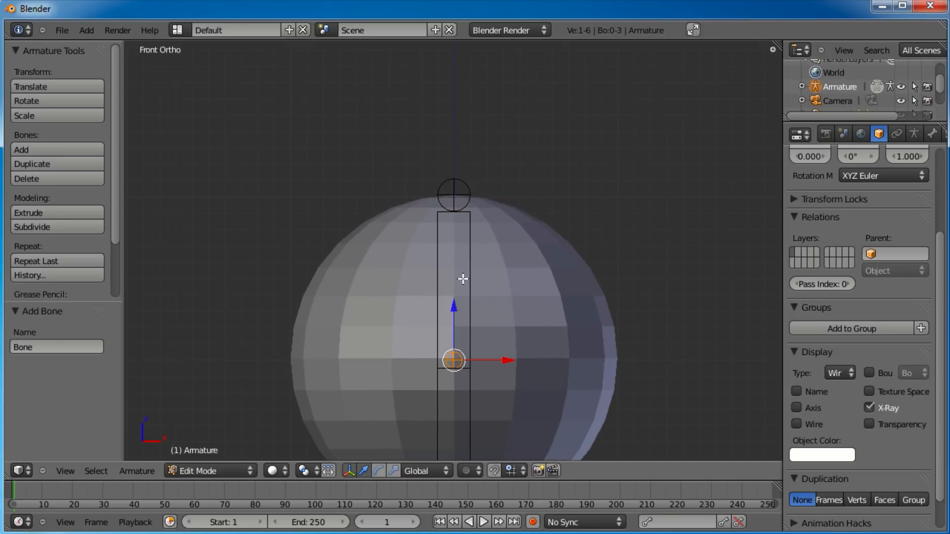
{"action": "key", "text": "ctrl+z"}
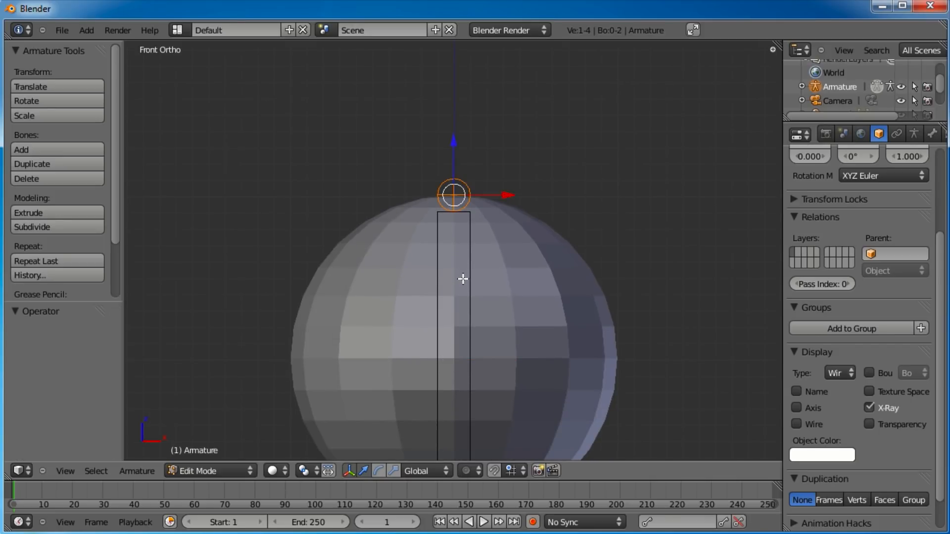
{"action": "key", "text": "shift+s"}
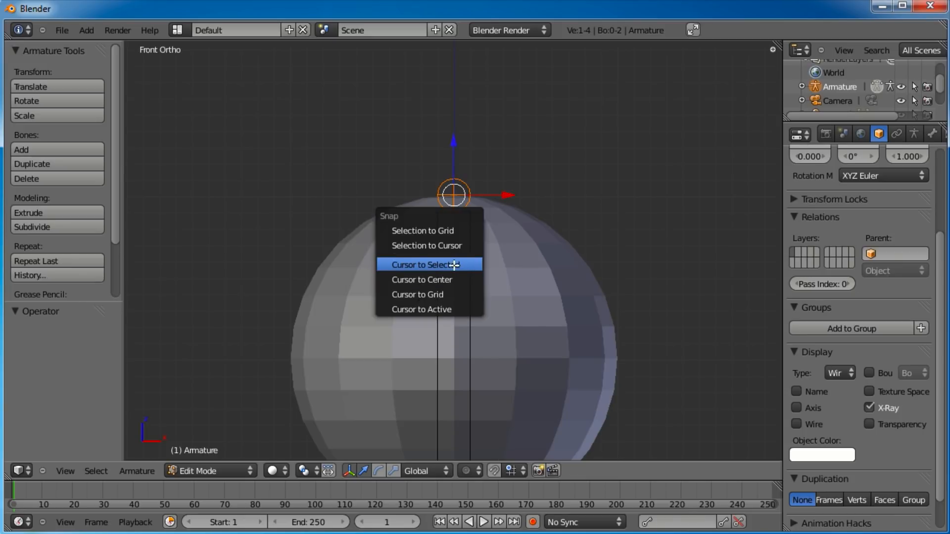
{"action": "left_click", "coordinate": [454, 265]}
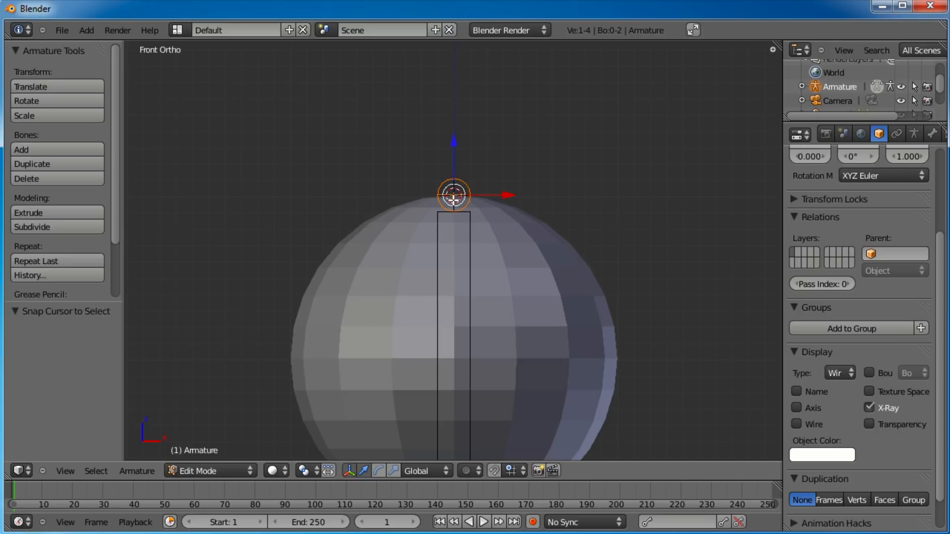
Step: Add a third bone at the 3D cursor, standing on top of the sphere
{"action": "scroll", "coordinate": [454, 196], "scroll_direction": "down", "scroll_amount": 3}
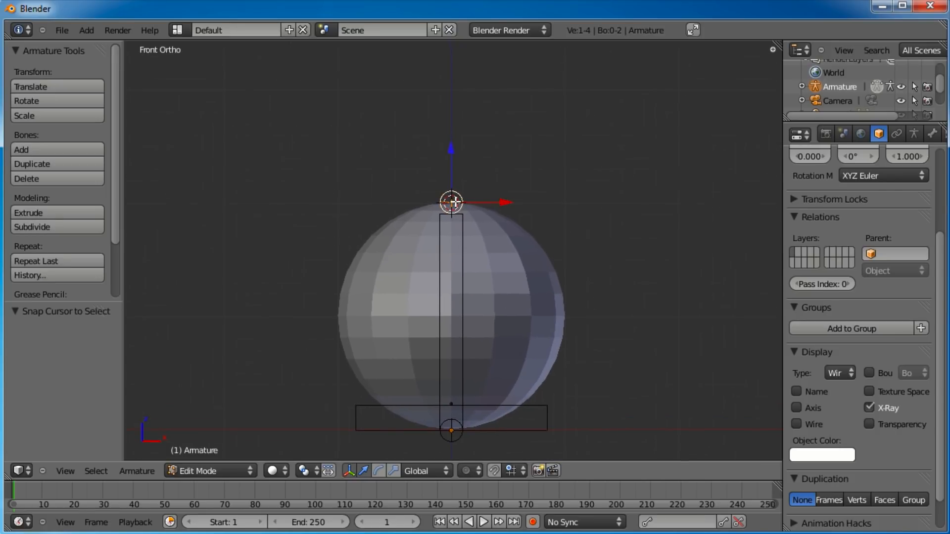
{"action": "scroll", "coordinate": [454, 202], "scroll_direction": "up", "scroll_amount": 3}
{"action": "right_click", "coordinate": [442, 333]}
{"action": "scroll", "coordinate": [441, 337], "scroll_direction": "down", "scroll_amount": 3}
{"action": "scroll", "coordinate": [451, 341], "scroll_direction": "up", "scroll_amount": 3}
{"action": "right_click", "coordinate": [460, 159]}
{"action": "middle_click_drag", "start_coordinate": [485, 207], "coordinate": [469, 228], "text": "shift"}
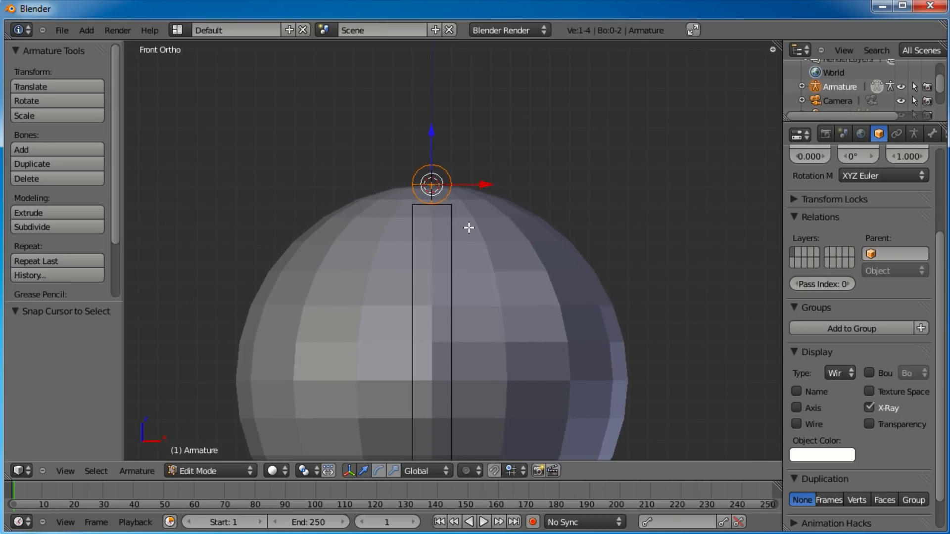
{"action": "key", "text": "shift+a"}
{"action": "scroll", "coordinate": [450, 212], "scroll_direction": "down", "scroll_amount": 4}
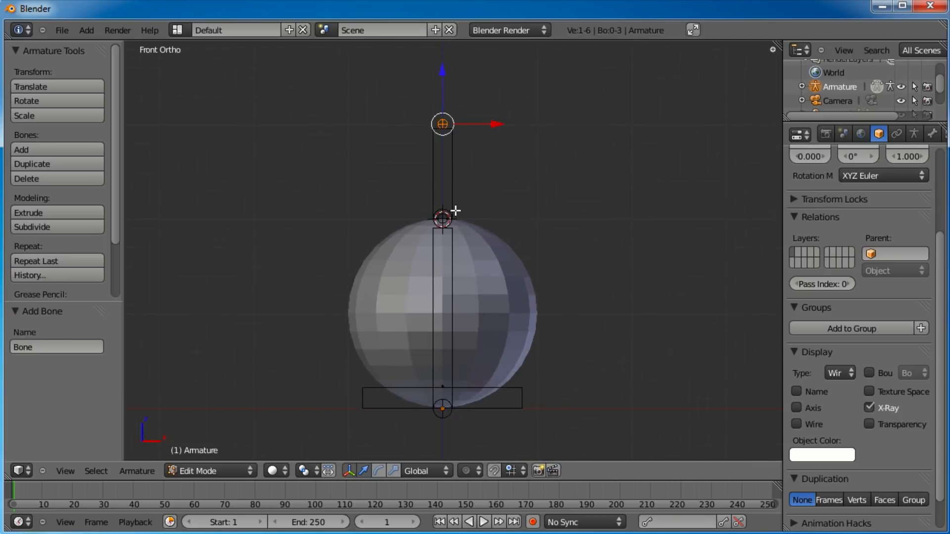
{"action": "scroll", "coordinate": [458, 168], "scroll_direction": "up", "scroll_amount": 2, "text": "shift"}
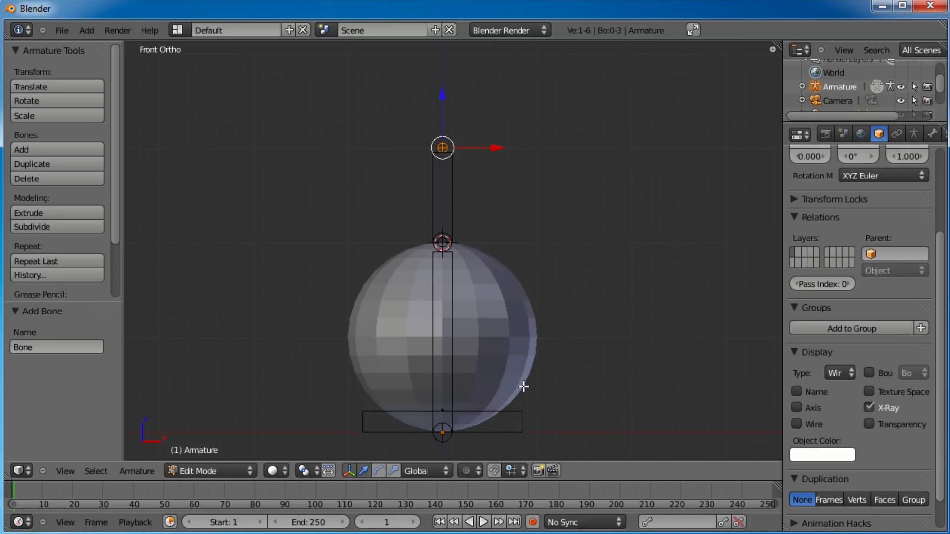
Step: Shorten the bone above the sphere by moving its tip down about 0.816 along Z
{"action": "key", "text": "g"}
{"action": "key", "text": "z"}
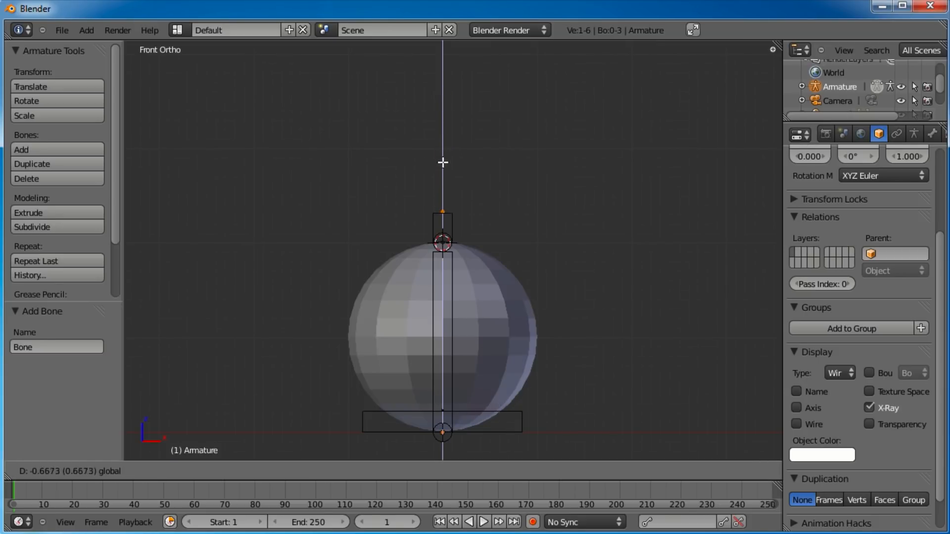
{"action": "left_click", "coordinate": [441, 177]}
{"action": "scroll", "coordinate": [452, 252], "scroll_direction": "up", "scroll_amount": 5}
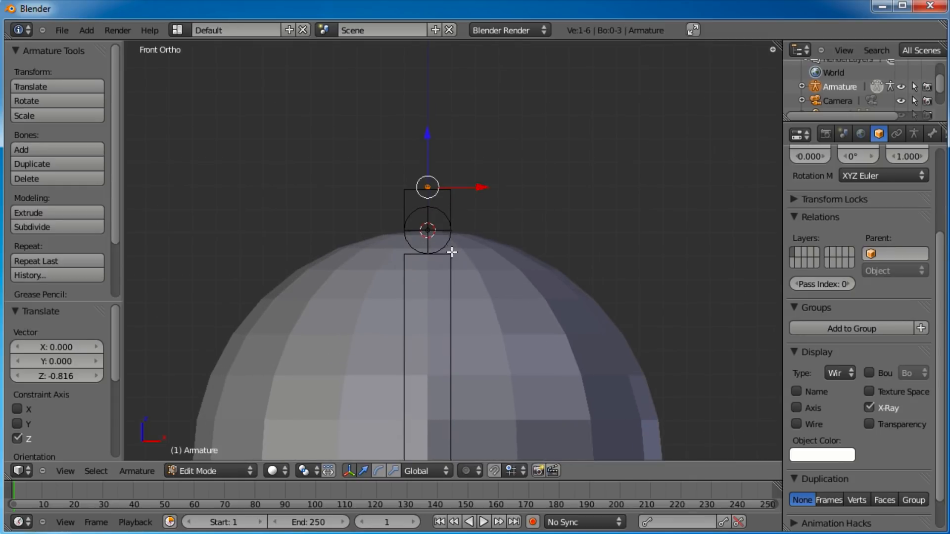
Step: Scale the short top bone's B-Bone width by about 8.79 to form a wide plate over the sphere
{"action": "right_click", "coordinate": [449, 210]}
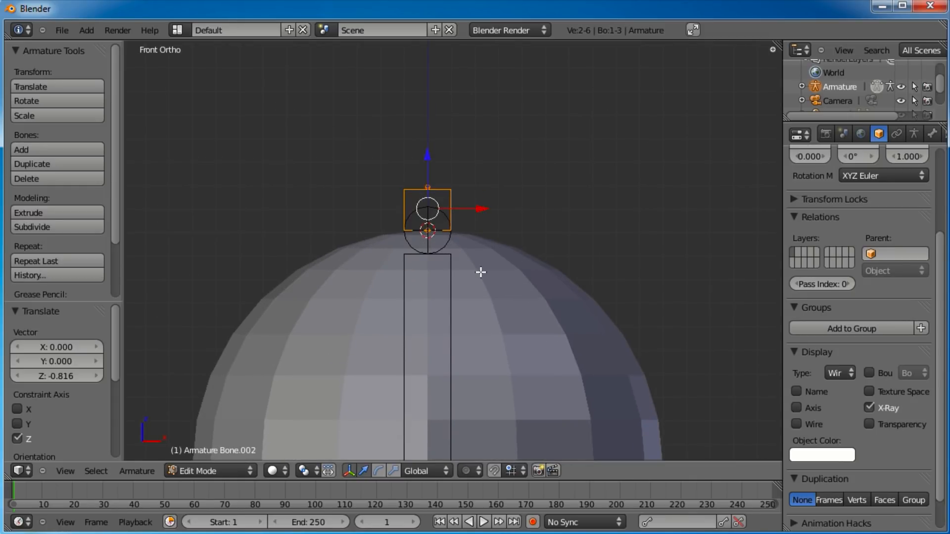
{"action": "key", "text": "ctrl+alt+s"}
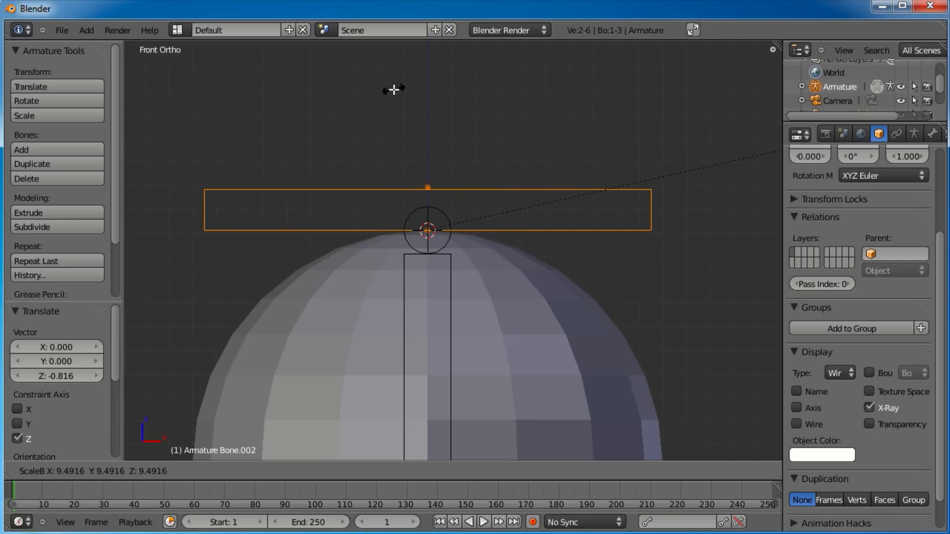
{"action": "left_click", "coordinate": [355, 143]}
{"action": "middle_click_drag", "start_coordinate": [386, 180], "coordinate": [449, 207]}
{"action": "key", "text": "KP_1"}
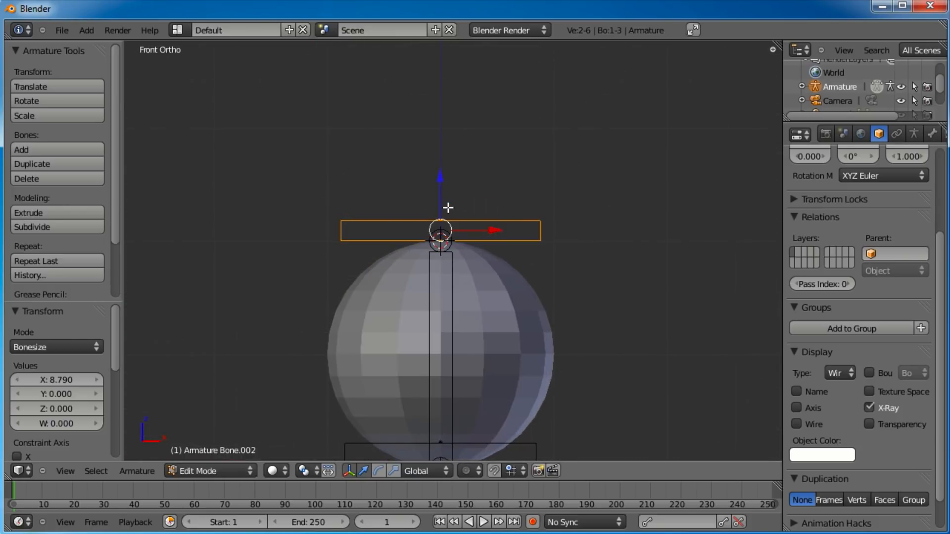
{"action": "middle_click_drag", "start_coordinate": [474, 337], "coordinate": [461, 307], "text": "shift"}
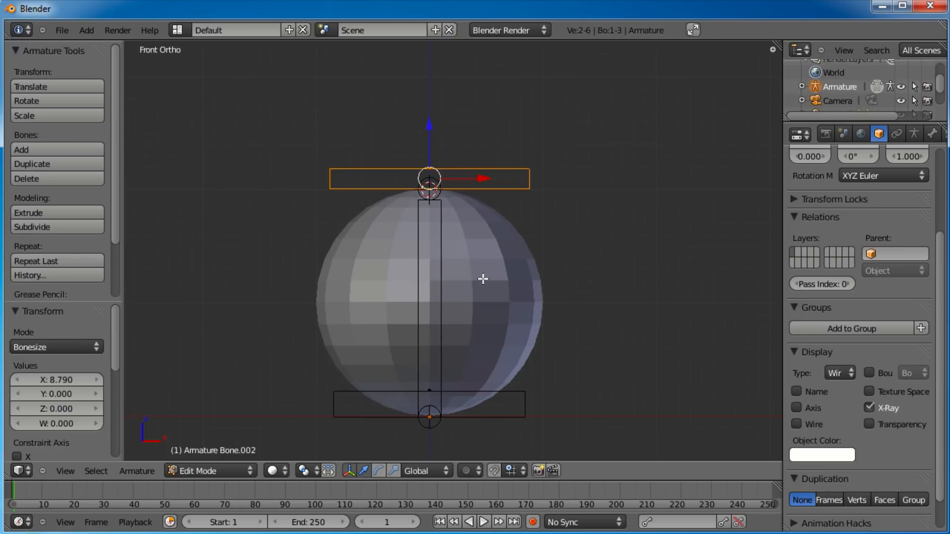
Step: Snap the 3D cursor back to the scene center at the base of the sphere
{"action": "key", "text": "ctrl+s"}
{"action": "key", "text": "Escape"}
{"action": "key", "text": "ctrl+s"}
{"action": "key", "text": "Escape"}
{"action": "key", "text": "shift+s"}
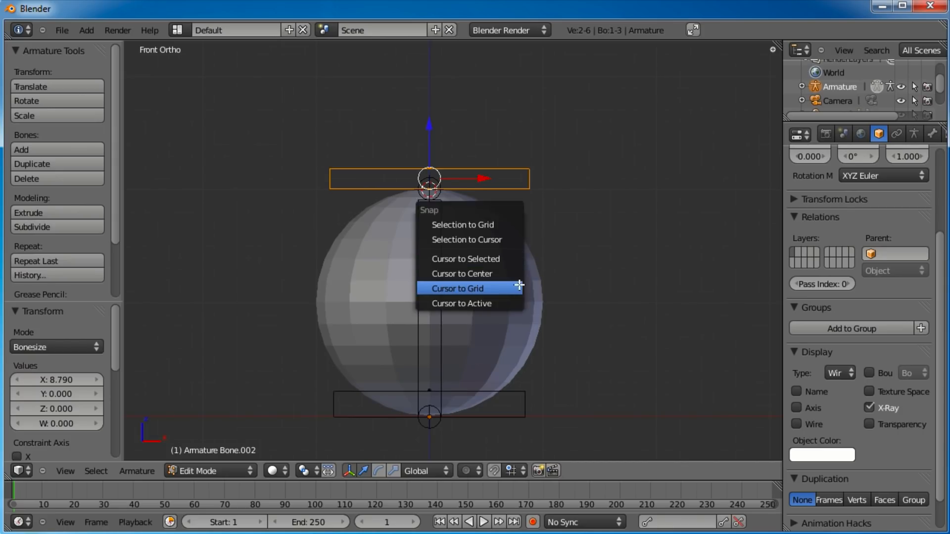
{"action": "left_click", "coordinate": [509, 274]}
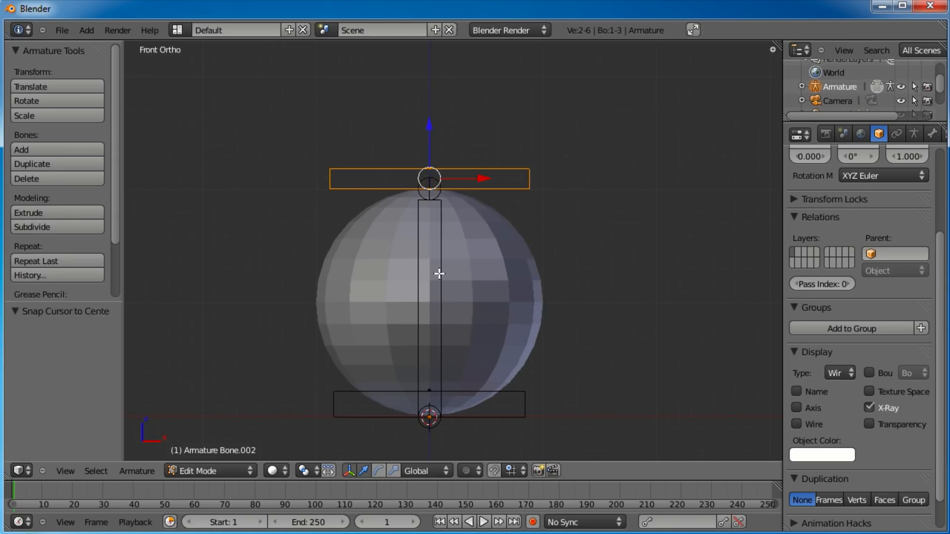
Step: Add a fourth bone at the 3D cursor and scale its B-Bone width by about 10.76, wider than the sphere
{"action": "key", "text": "shift+a"}
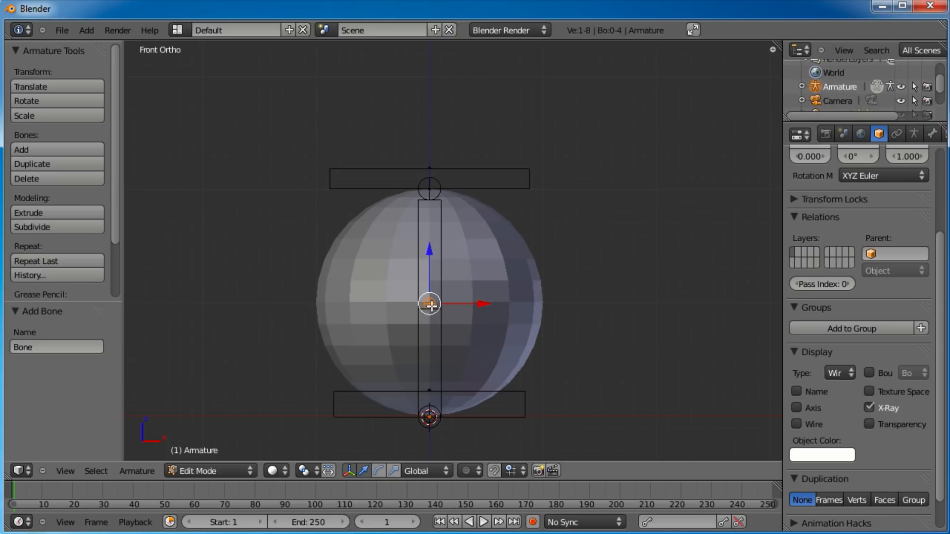
{"action": "right_click", "coordinate": [444, 320]}
{"action": "right_click", "coordinate": [445, 321]}
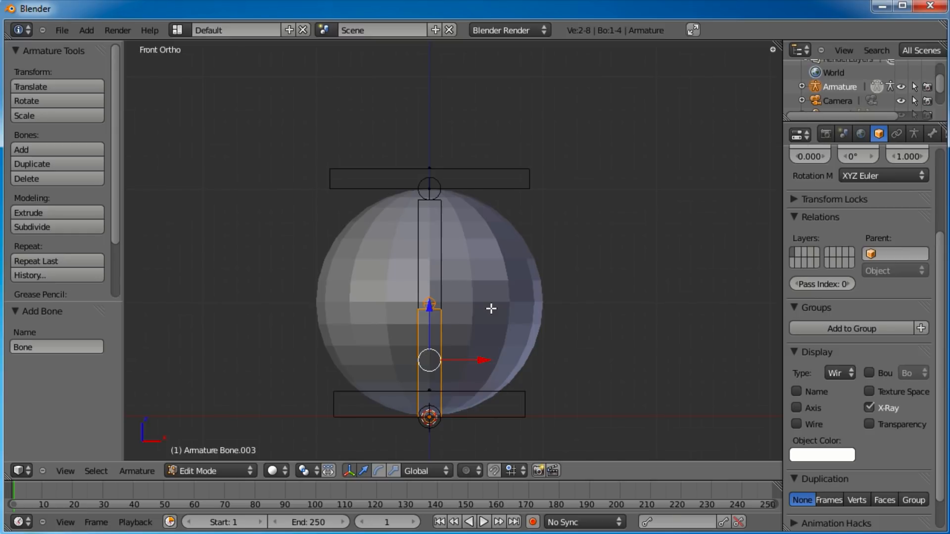
{"action": "key", "text": "ctrl+alt+s"}
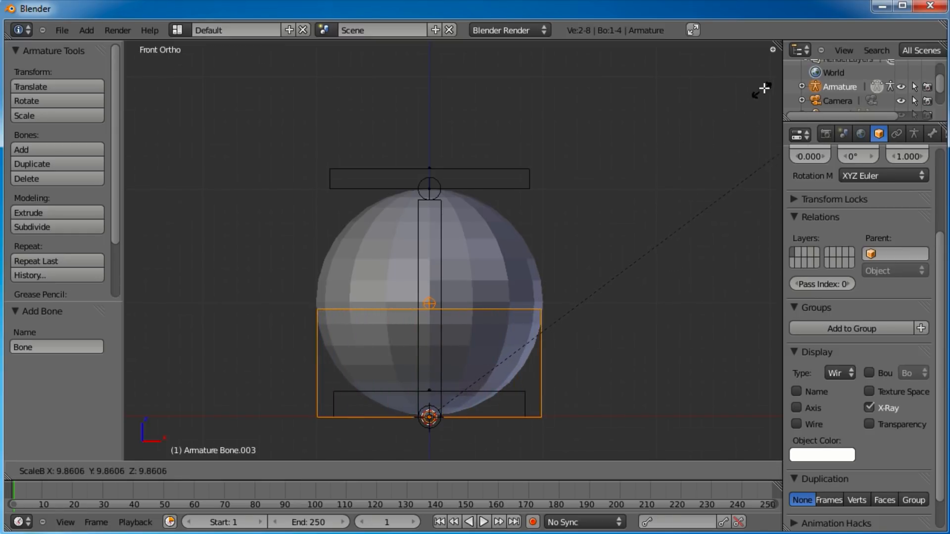
{"action": "left_click", "coordinate": [219, 56]}
Step: Raise the widest bone's tip about 1.249 along Z so its box encloses the sphere, and check it from several angles
{"action": "right_click", "coordinate": [425, 307]}
{"action": "right_click", "coordinate": [434, 299]}
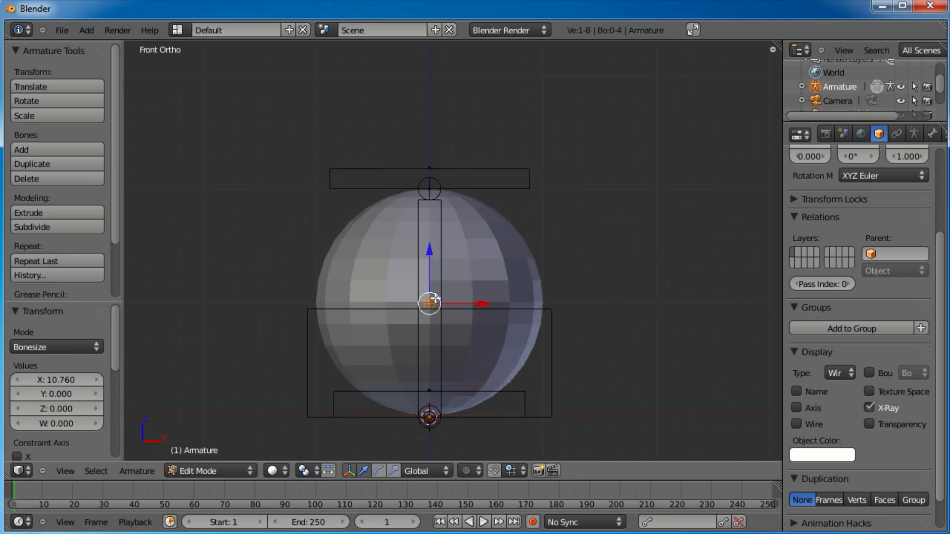
{"action": "key", "text": "g"}
{"action": "key", "text": "z"}
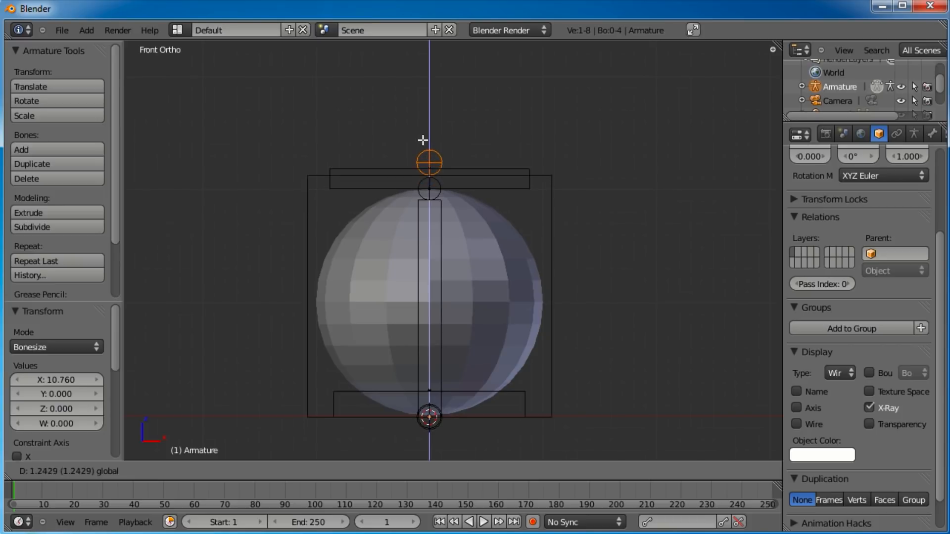
{"action": "left_click", "coordinate": [422, 140]}
{"action": "middle_click_drag", "start_coordinate": [510, 296], "coordinate": [457, 308]}
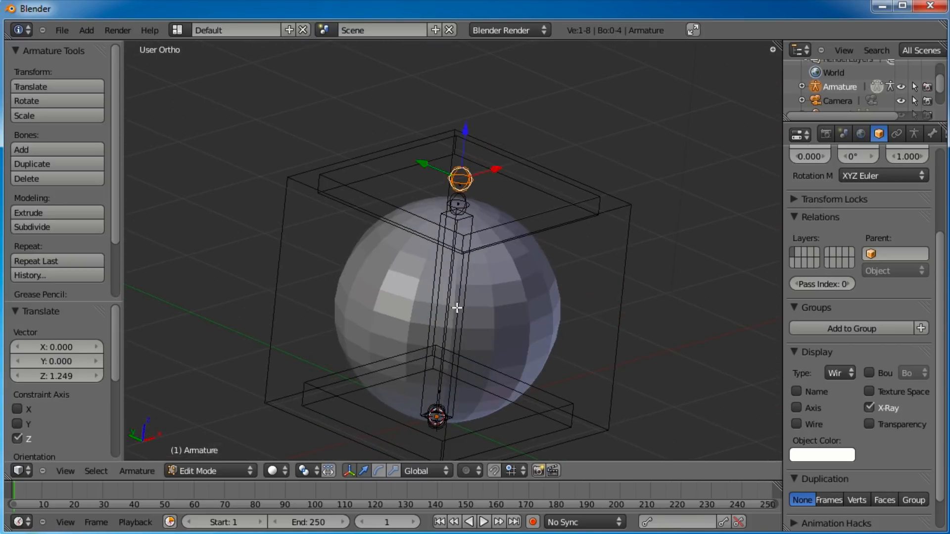
{"action": "scroll", "coordinate": [536, 341], "scroll_direction": "down", "scroll_amount": 2}
{"action": "middle_click_drag", "start_coordinate": [536, 341], "coordinate": [502, 212]}
{"action": "middle_click_drag", "start_coordinate": [474, 287], "coordinate": [456, 267]}
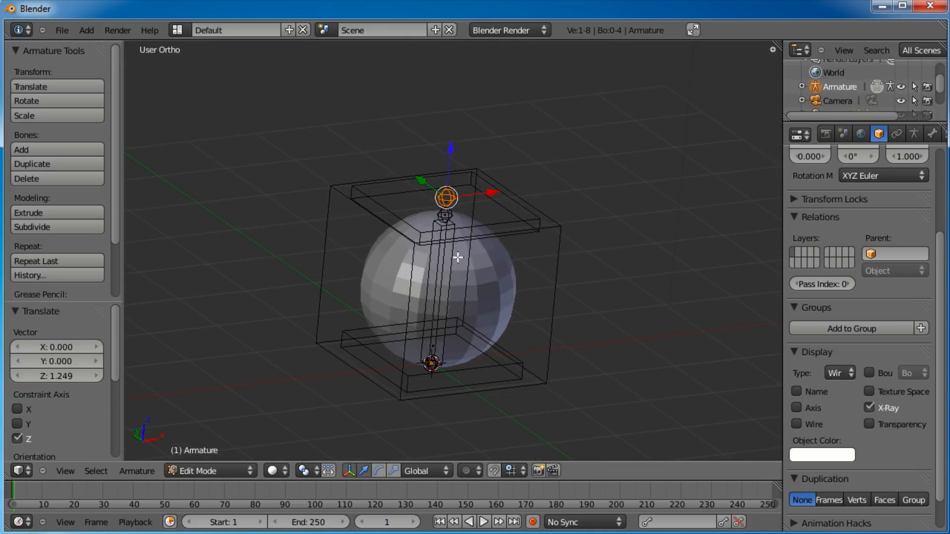
{"action": "middle_click_drag", "start_coordinate": [484, 319], "coordinate": [534, 309]}
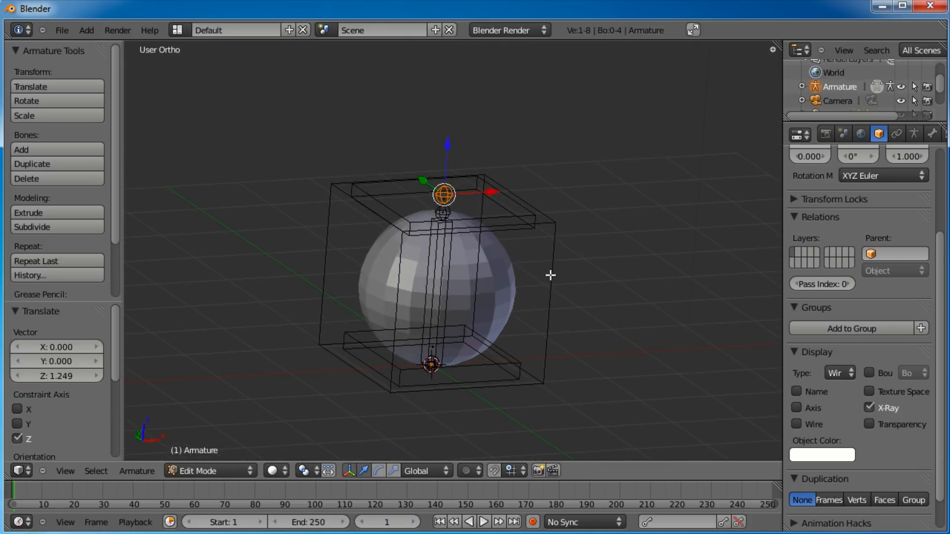
Step: Rename the bone whose large box encloses the sphere to "master"
{"action": "key", "text": "n"}
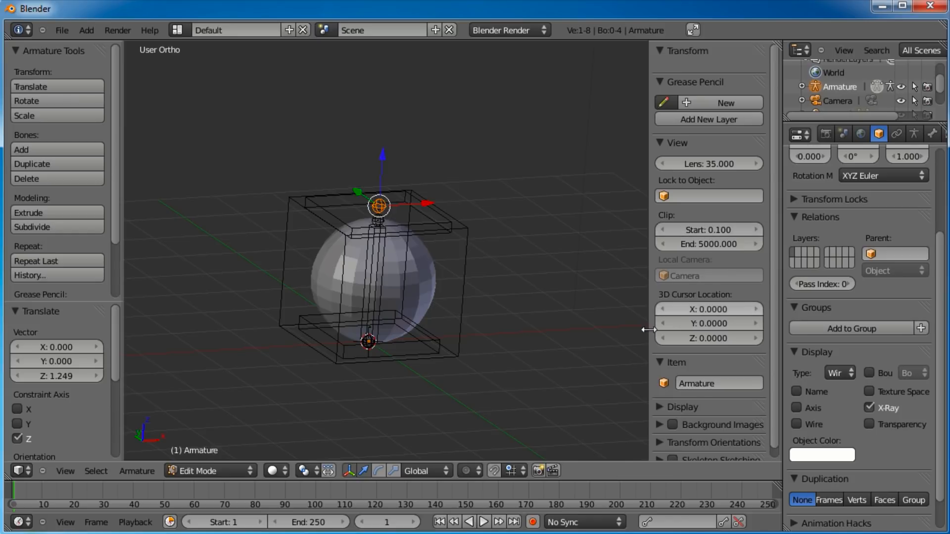
{"action": "right_click", "coordinate": [461, 276]}
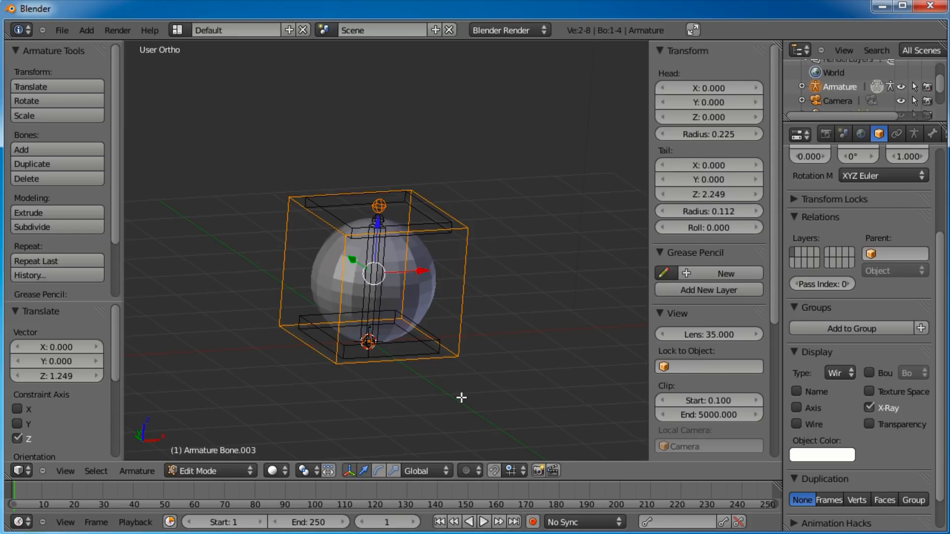
{"action": "left_click", "coordinate": [711, 367]}
{"action": "left_click", "coordinate": [719, 388]}
{"action": "scroll", "coordinate": [721, 384], "scroll_direction": "down", "scroll_amount": 10}
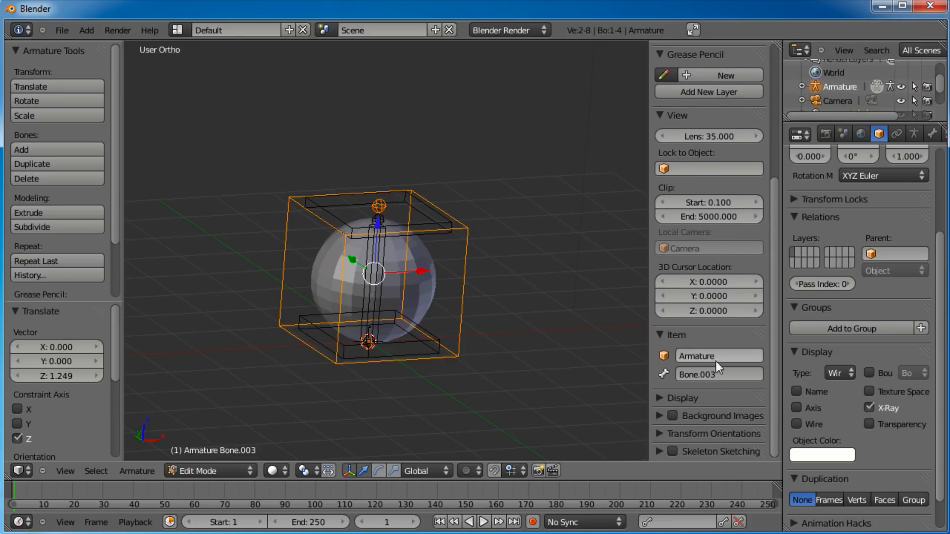
{"action": "left_click", "coordinate": [720, 374]}
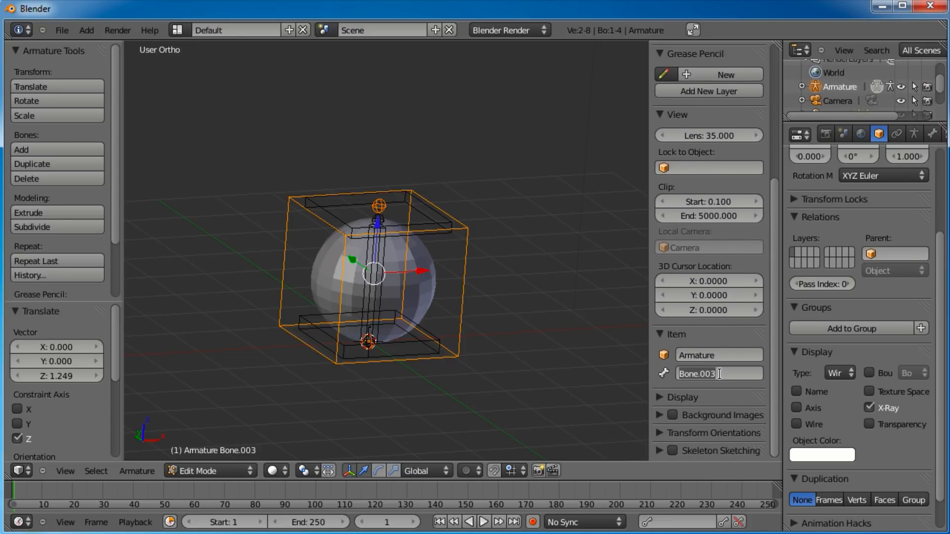
{"action": "type", "text": "master"}
{"action": "key", "text": "Return"}
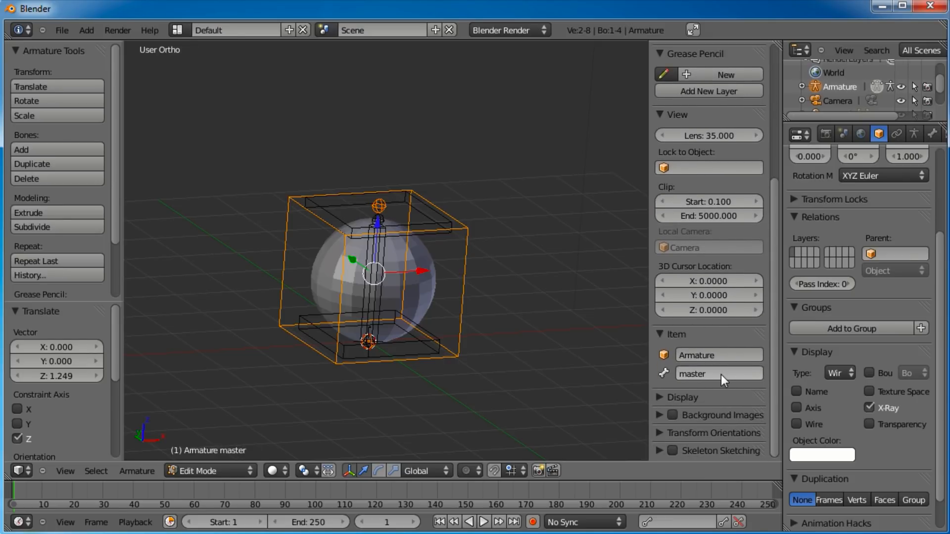
Step: Rename the flat bone under the sphere to "bottom" and the tall bone inside the sphere to "center"
{"action": "right_click", "coordinate": [412, 337]}
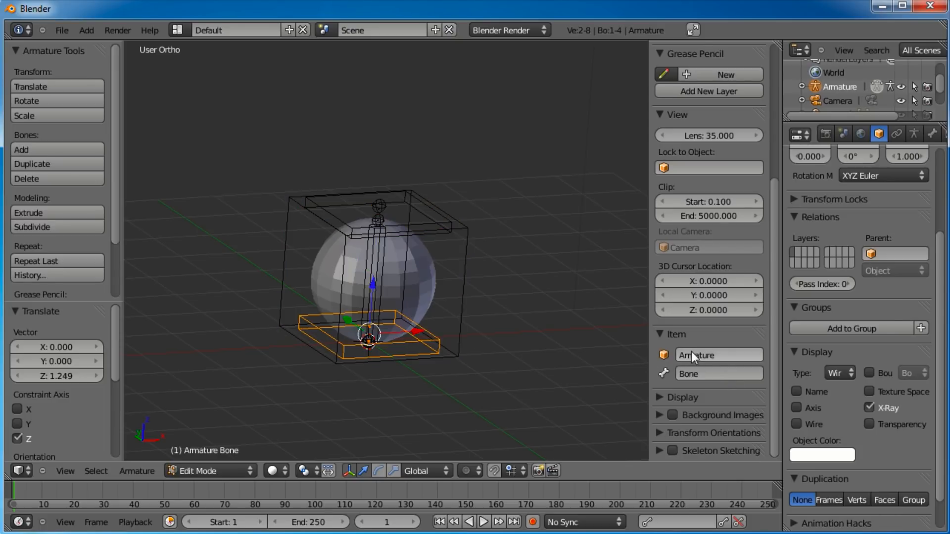
{"action": "left_click", "coordinate": [724, 374]}
{"action": "type", "text": "bottom"}
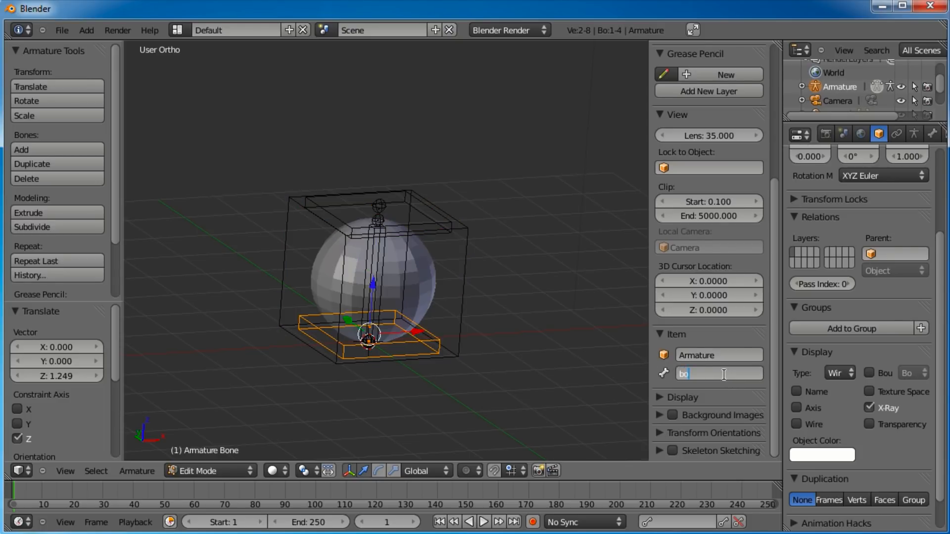
{"action": "key", "text": "Return"}
{"action": "right_click", "coordinate": [374, 275]}
{"action": "left_click", "coordinate": [714, 372]}
{"action": "type", "text": "center"}
{"action": "key", "text": "Return"}
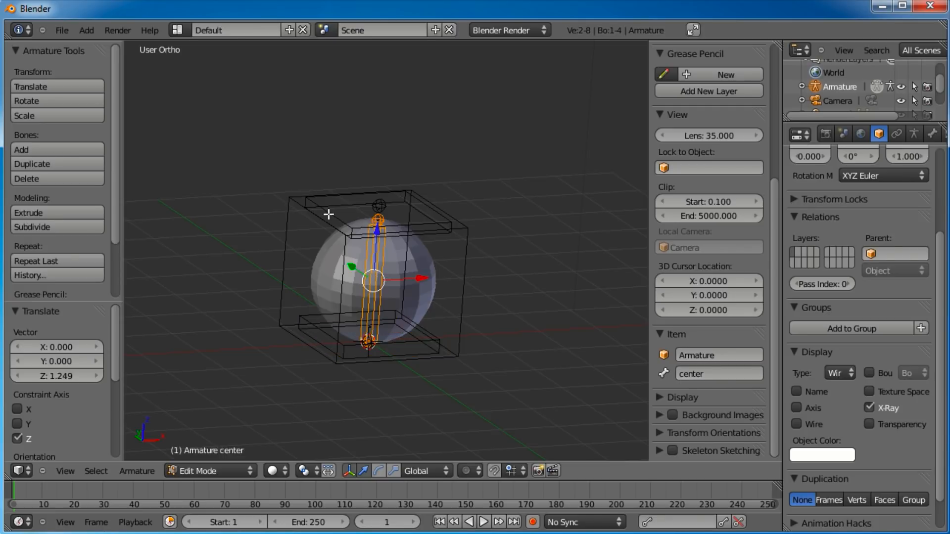
Step: Rename the flat plate bone above the sphere to "top"
{"action": "right_click", "coordinate": [329, 214]}
{"action": "left_click", "coordinate": [721, 372]}
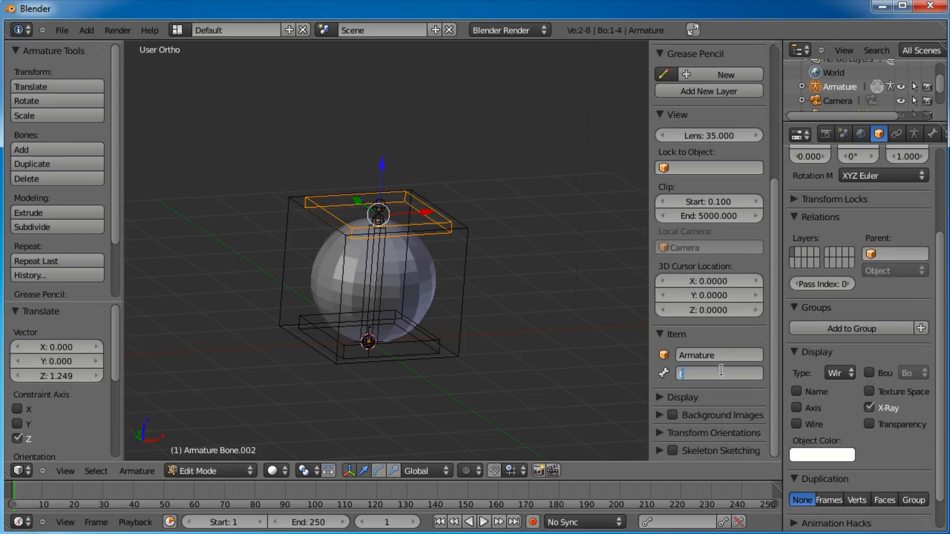
{"action": "type", "text": "top"}
{"action": "key", "text": "Return"}
Step: Leave Edit Mode and switch the armature to Pose Mode
{"action": "middle_click_drag", "start_coordinate": [394, 297], "coordinate": [450, 331]}
{"action": "key", "text": "Tab"}
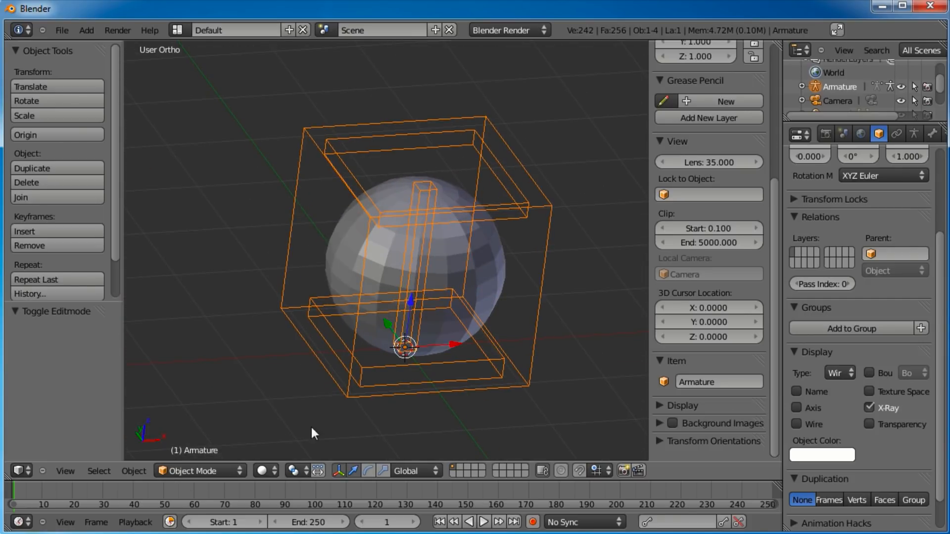
{"action": "middle_click_drag", "start_coordinate": [432, 321], "coordinate": [379, 318]}
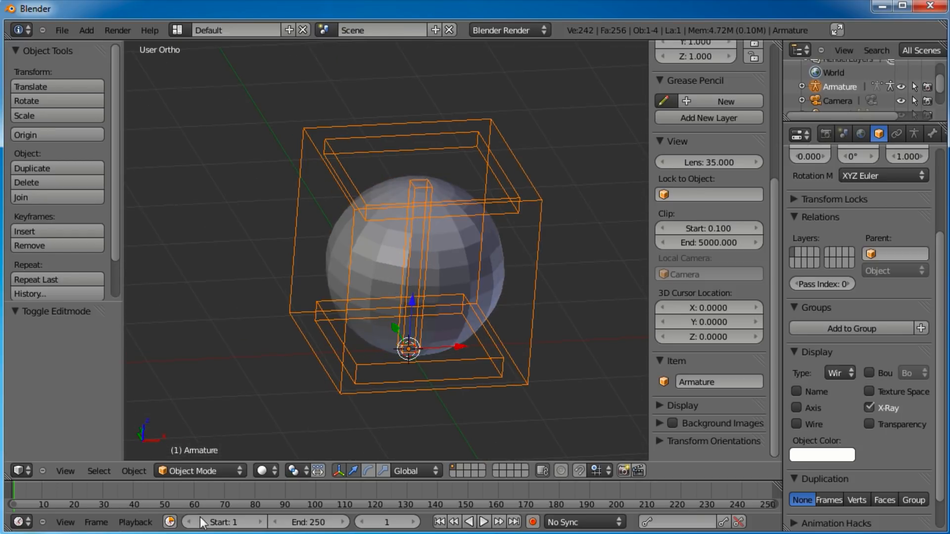
{"action": "left_click", "coordinate": [195, 471]}
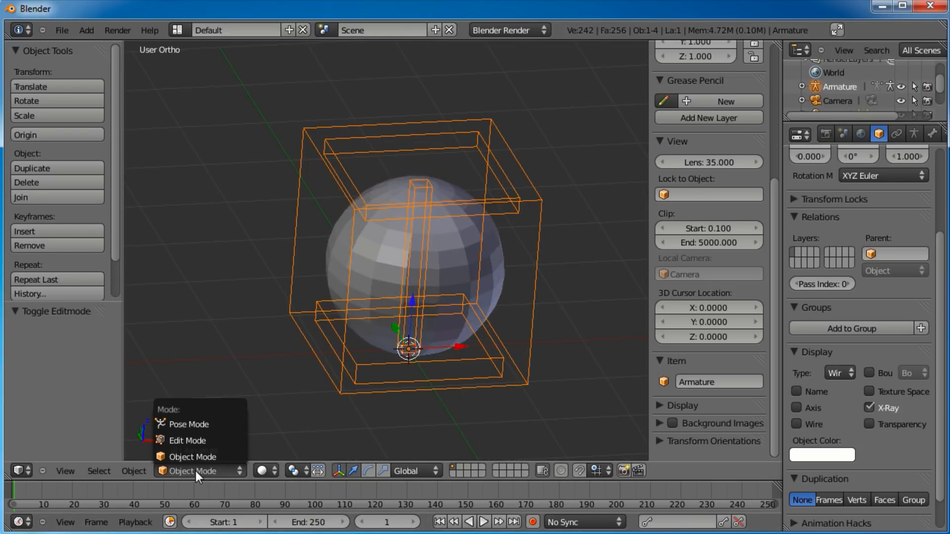
{"action": "left_click", "coordinate": [198, 424]}
{"action": "middle_click_drag", "start_coordinate": [277, 415], "coordinate": [376, 317]}
Step: Return to Edit Mode and parent the center bone to the bottom bone with Keep Offset
{"action": "key", "text": "Tab"}
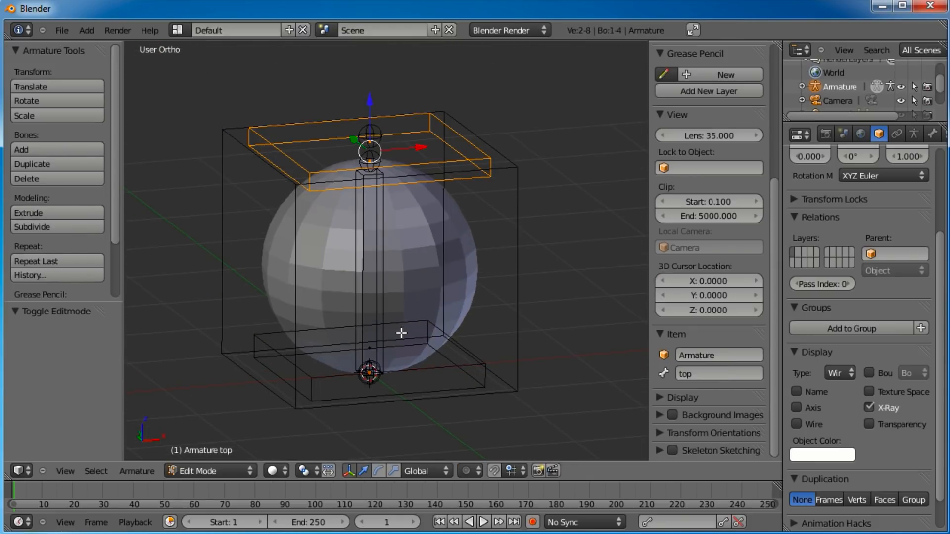
{"action": "key", "text": "a"}
{"action": "middle_click_drag", "start_coordinate": [394, 282], "coordinate": [386, 257], "text": "shift"}
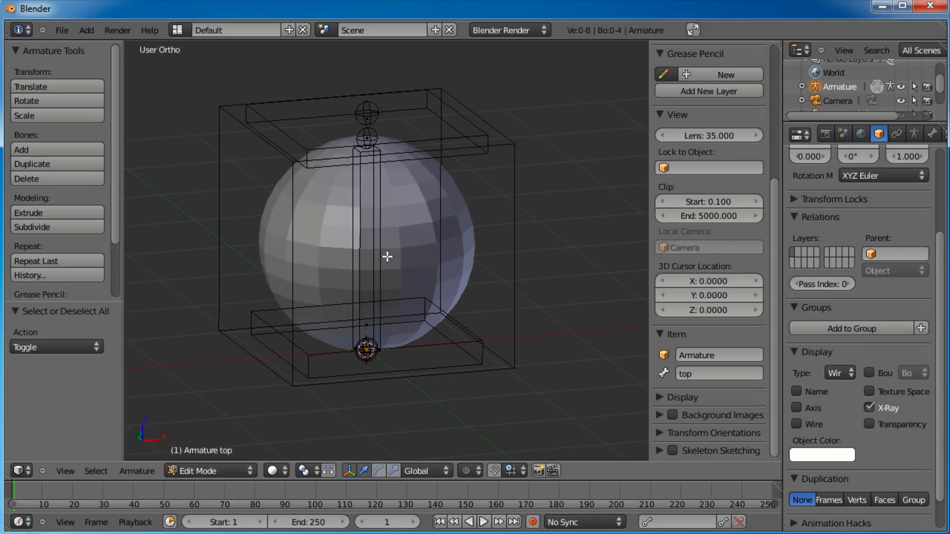
{"action": "right_click", "coordinate": [377, 218]}
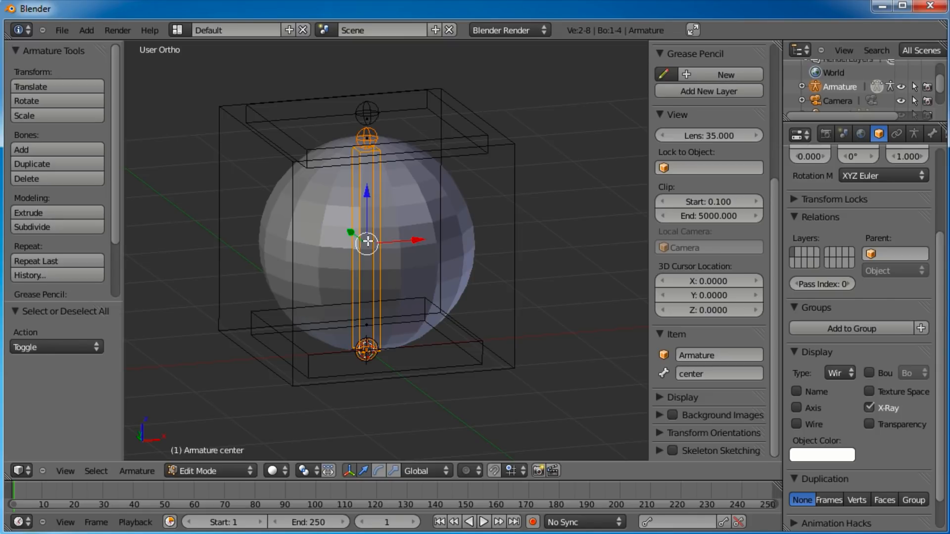
{"action": "right_click", "coordinate": [394, 298], "text": "shift"}
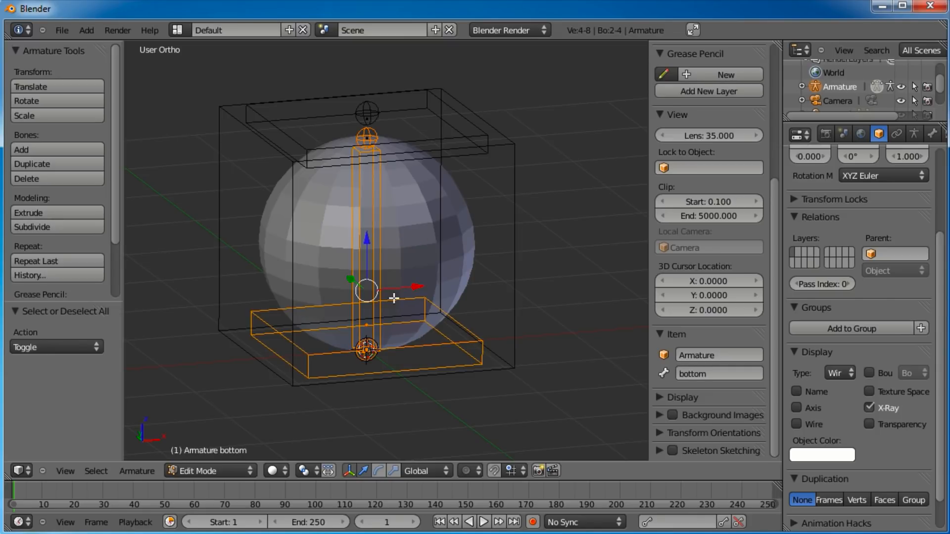
{"action": "key", "text": "ctrl+p"}
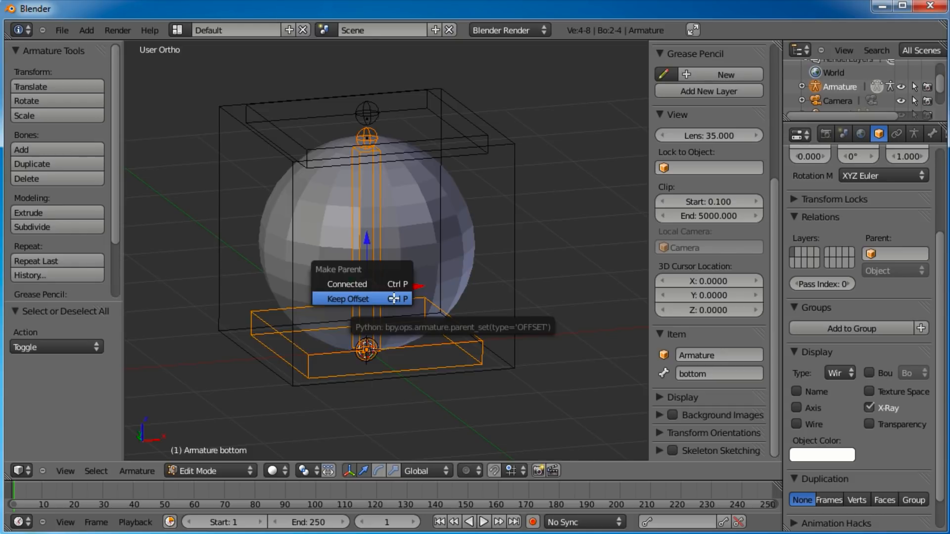
{"action": "left_click", "coordinate": [393, 298]}
Step: Parent the bottom and top bones to the enclosing master bone with Keep Offset
{"action": "scroll", "coordinate": [376, 301], "scroll_direction": "down", "scroll_amount": 4}
{"action": "middle_click_drag", "start_coordinate": [373, 282], "coordinate": [370, 317], "text": "shift"}
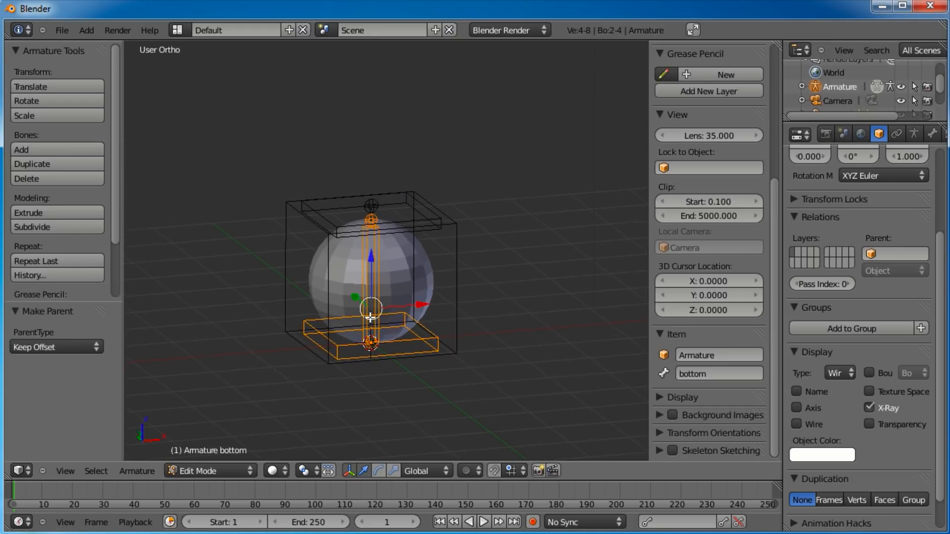
{"action": "scroll", "coordinate": [370, 317], "scroll_direction": "up", "scroll_amount": 4}
{"action": "key", "text": "a"}
{"action": "right_click", "coordinate": [428, 405]}
{"action": "right_click", "coordinate": [420, 165], "text": "shift"}
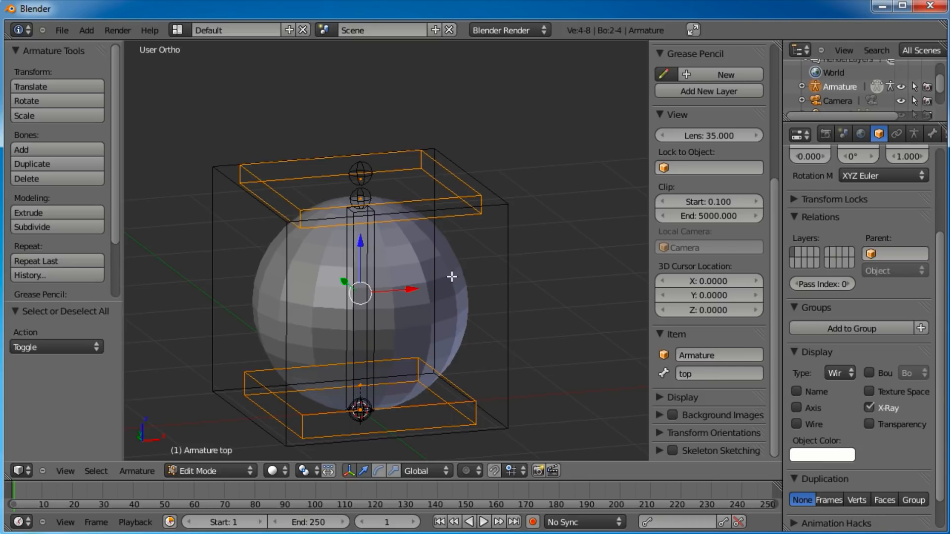
{"action": "right_click", "coordinate": [509, 397], "text": "shift"}
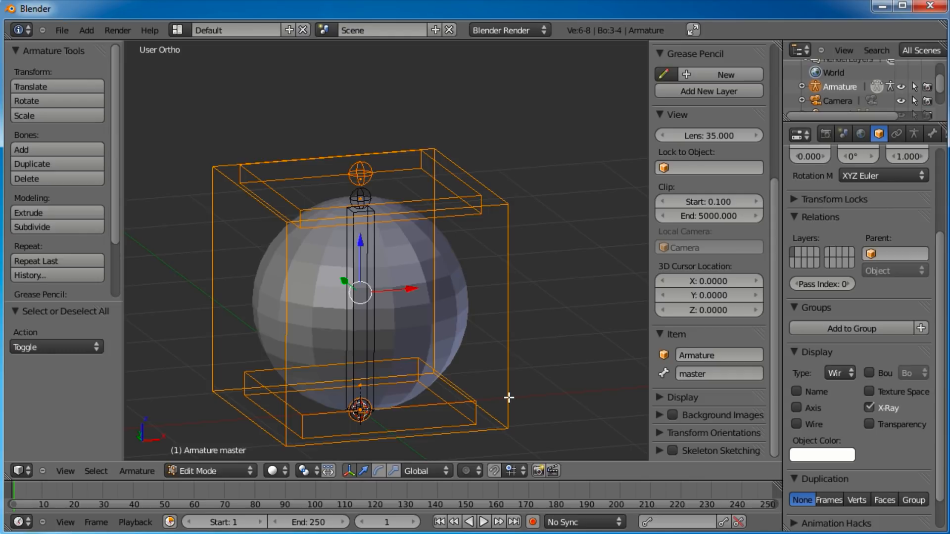
{"action": "key", "text": "ctrl+p"}
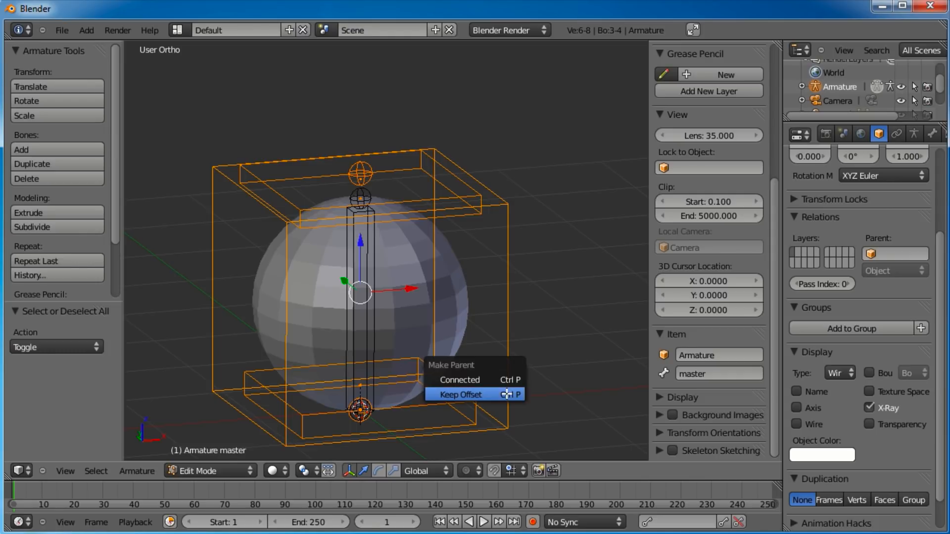
{"action": "left_click", "coordinate": [508, 395]}
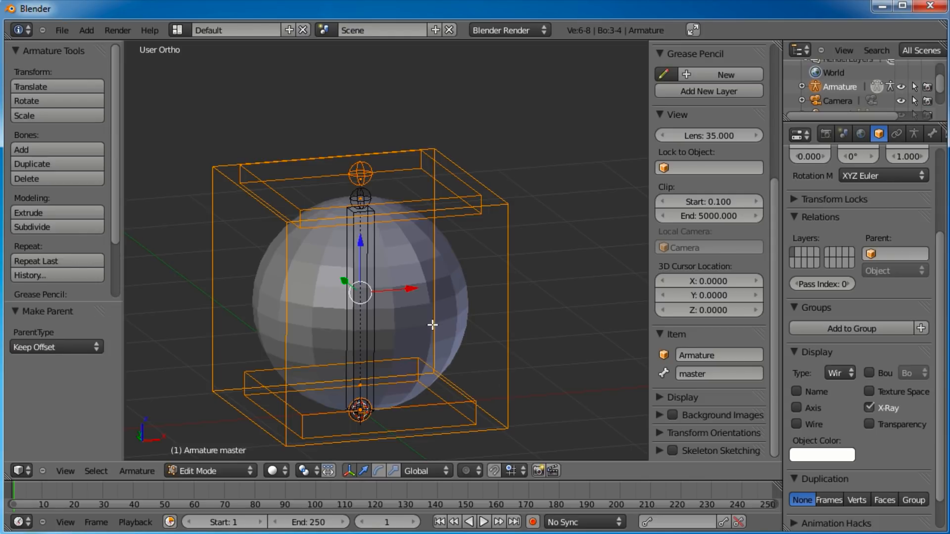
Step: Test the parenting in Pose Mode by trial-moving the master, top and bottom bones, cancelling each move
{"action": "key", "text": "Tab"}
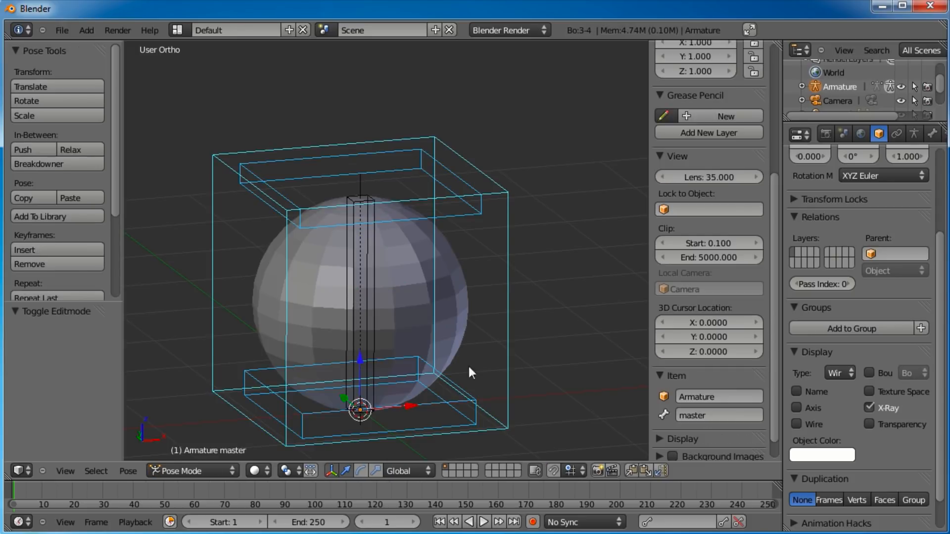
{"action": "right_click", "coordinate": [506, 340]}
{"action": "key", "text": "g"}
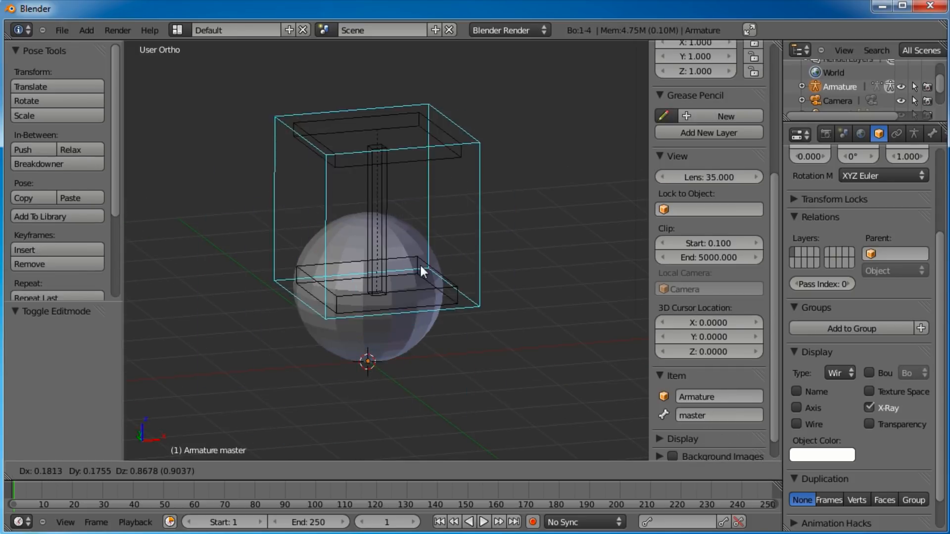
{"action": "right_click", "coordinate": [494, 254]}
{"action": "right_click", "coordinate": [396, 236]}
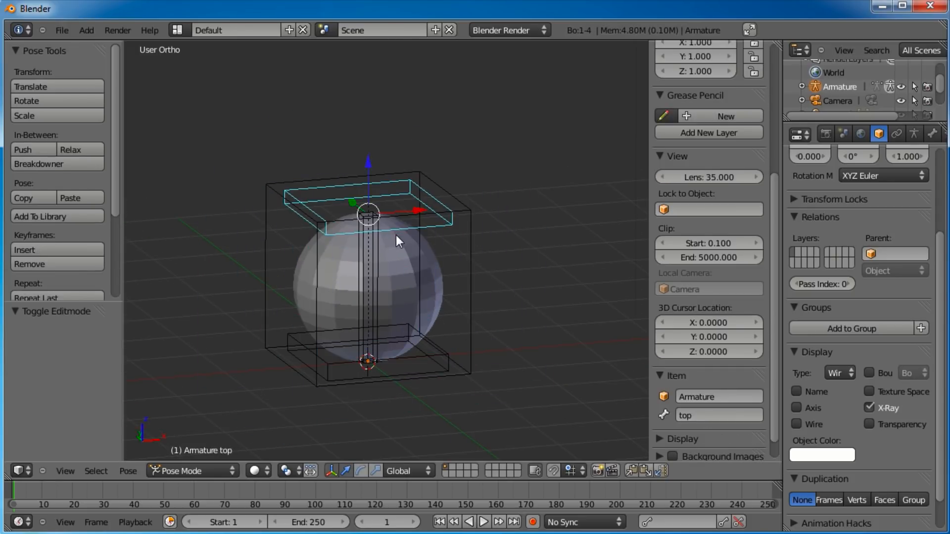
{"action": "key", "text": "g"}
{"action": "right_click", "coordinate": [433, 240]}
{"action": "right_click", "coordinate": [396, 323]}
{"action": "key", "text": "g"}
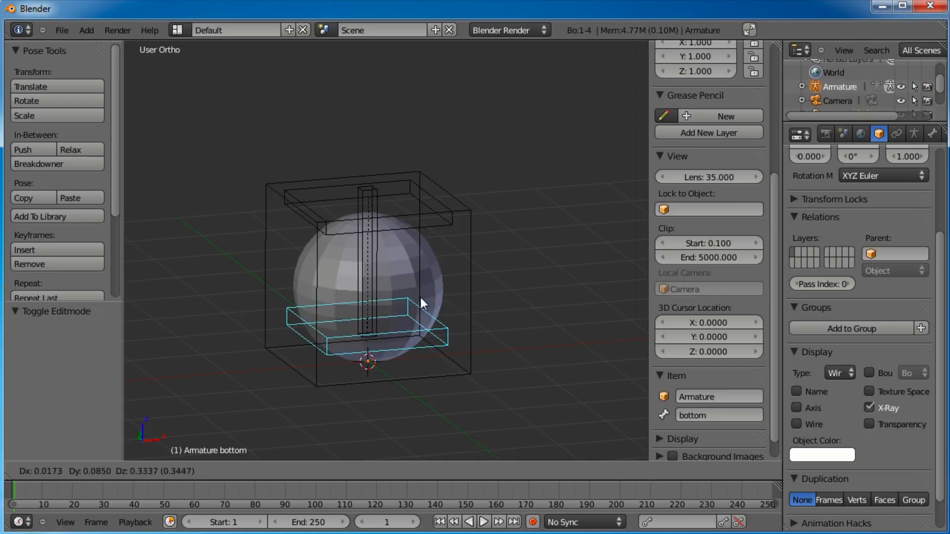
{"action": "right_click", "coordinate": [419, 295]}
Step: Set the center bone's Curved Bones segments to 10 in its Deform settings
{"action": "scroll", "coordinate": [443, 337], "scroll_direction": "up", "scroll_amount": 1}
{"action": "mouse_move", "coordinate": [441, 330]}
{"action": "middle_mouse_down"}
{"action": "mouse_move", "coordinate": [419, 273]}
{"action": "mouse_move", "coordinate": [437, 319]}
{"action": "middle_mouse_up"}
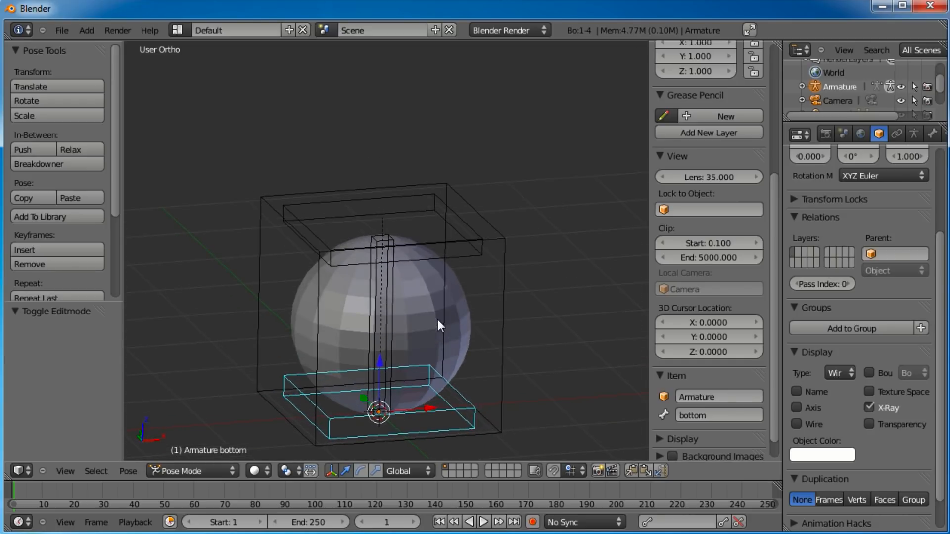
{"action": "right_click", "coordinate": [385, 296]}
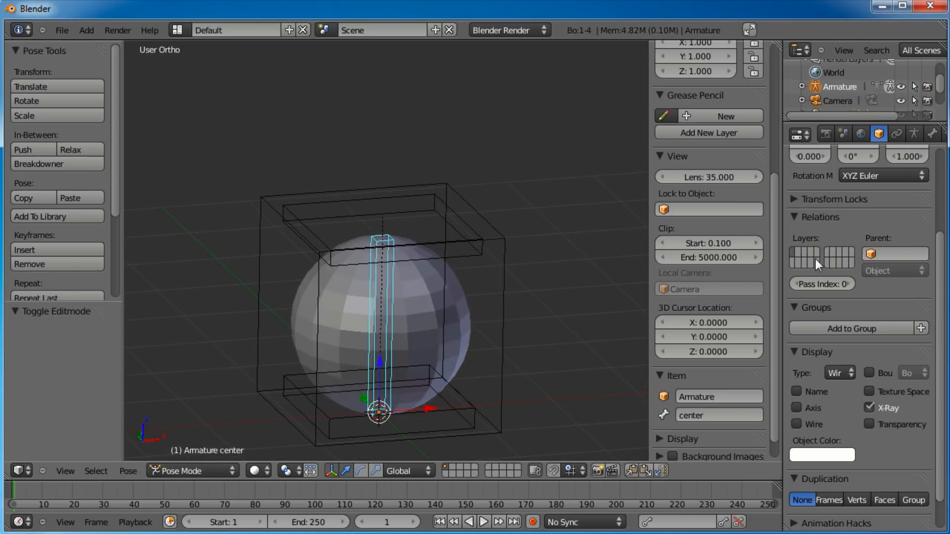
{"action": "scroll", "coordinate": [879, 133], "scroll_direction": "down", "scroll_amount": 3}
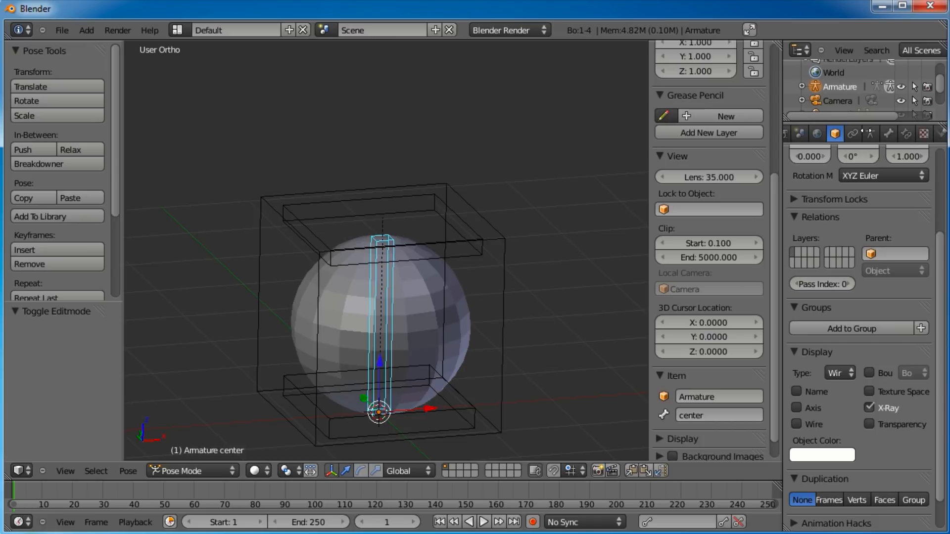
{"action": "left_click", "coordinate": [878, 133]}
{"action": "scroll", "coordinate": [842, 477], "scroll_direction": "down", "scroll_amount": 3}
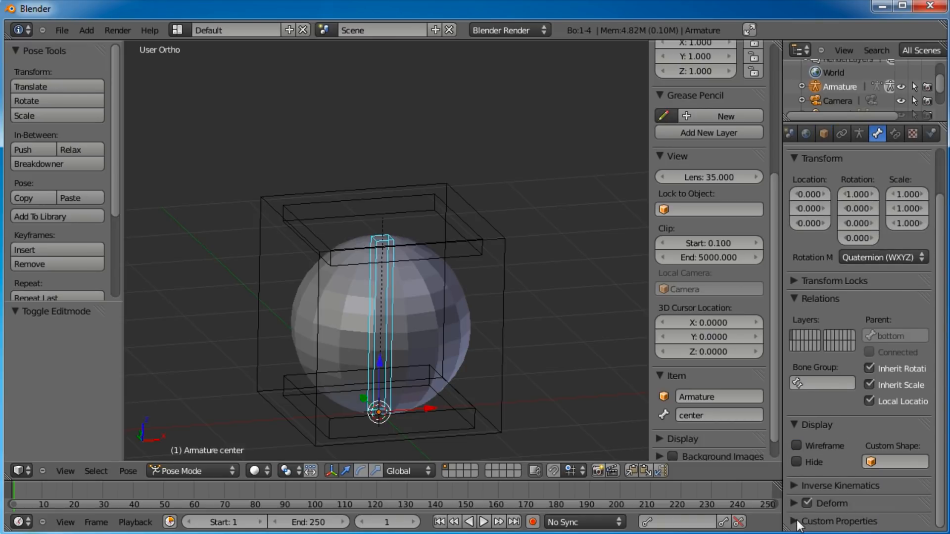
{"action": "left_click", "coordinate": [795, 503]}
{"action": "scroll", "coordinate": [871, 332], "scroll_direction": "down", "scroll_amount": 7}
{"action": "left_click", "coordinate": [922, 421]}
{"action": "left_click", "coordinate": [922, 421]}
{"action": "left_click", "coordinate": [922, 420]}
{"action": "left_click", "coordinate": [922, 421]}
{"action": "left_click", "coordinate": [923, 422]}
{"action": "left_click", "coordinate": [922, 422]}
{"action": "left_click", "coordinate": [922, 422]}
{"action": "left_click", "coordinate": [922, 422]}
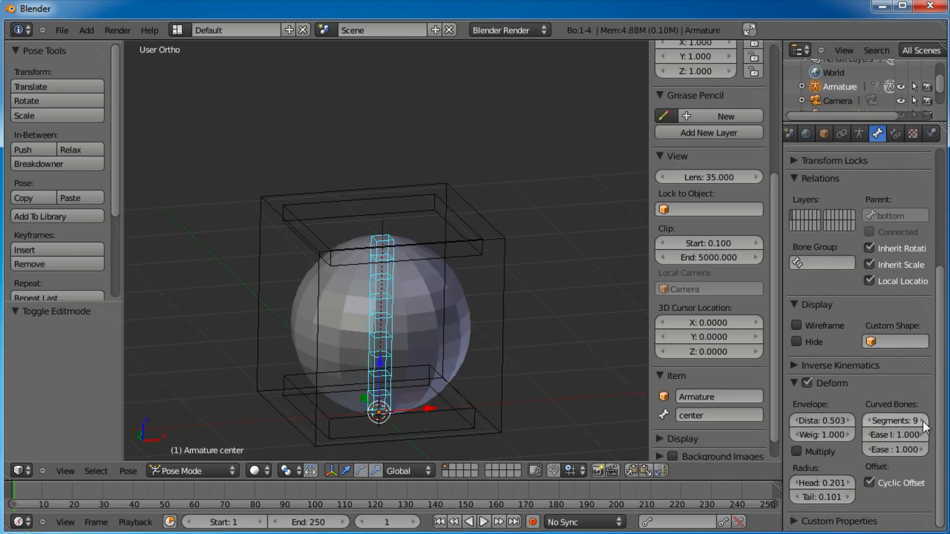
{"action": "left_click", "coordinate": [922, 420]}
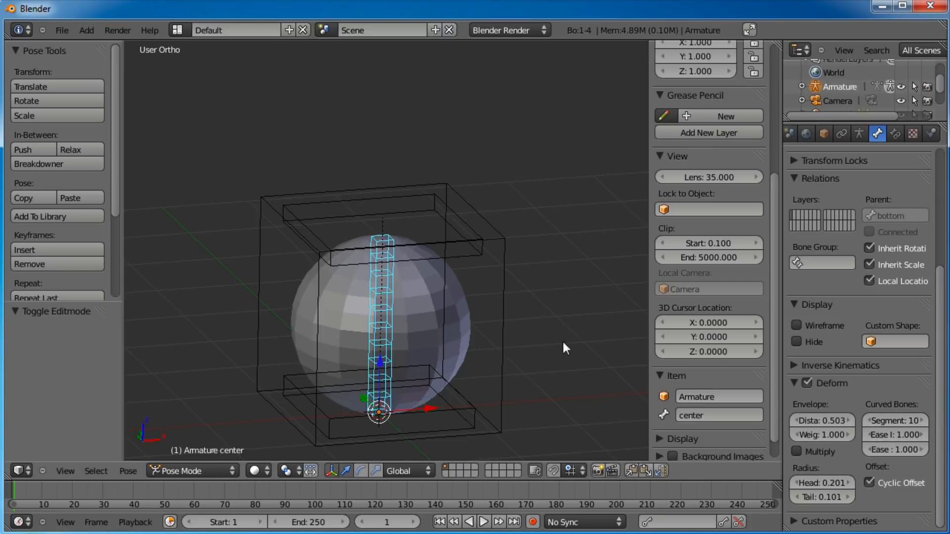
Step: Disable Deform for the top, bottom and master bones, then reselect the center bone to check that its Deform option is still enabled
{"action": "right_click", "coordinate": [476, 256]}
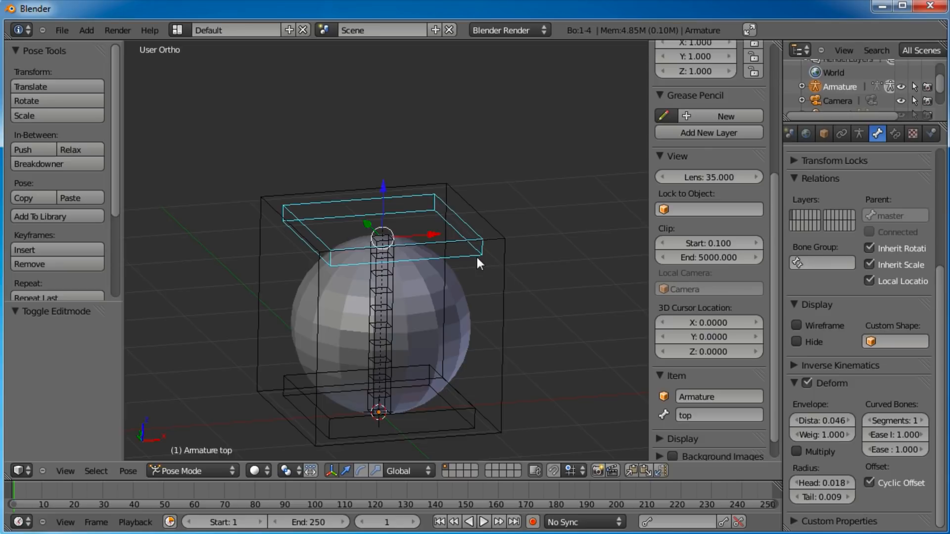
{"action": "left_click", "coordinate": [807, 383]}
{"action": "right_click", "coordinate": [459, 410]}
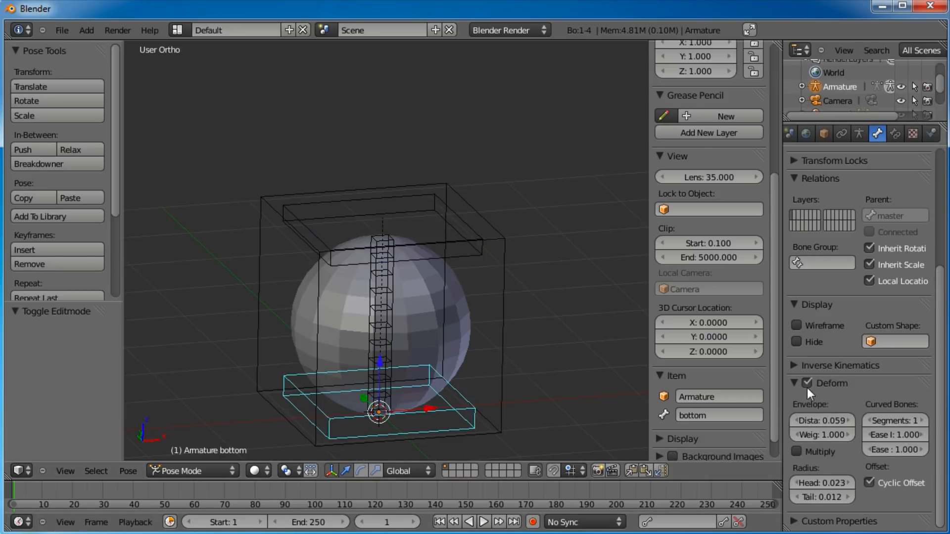
{"action": "left_click", "coordinate": [808, 383]}
{"action": "right_click", "coordinate": [502, 306]}
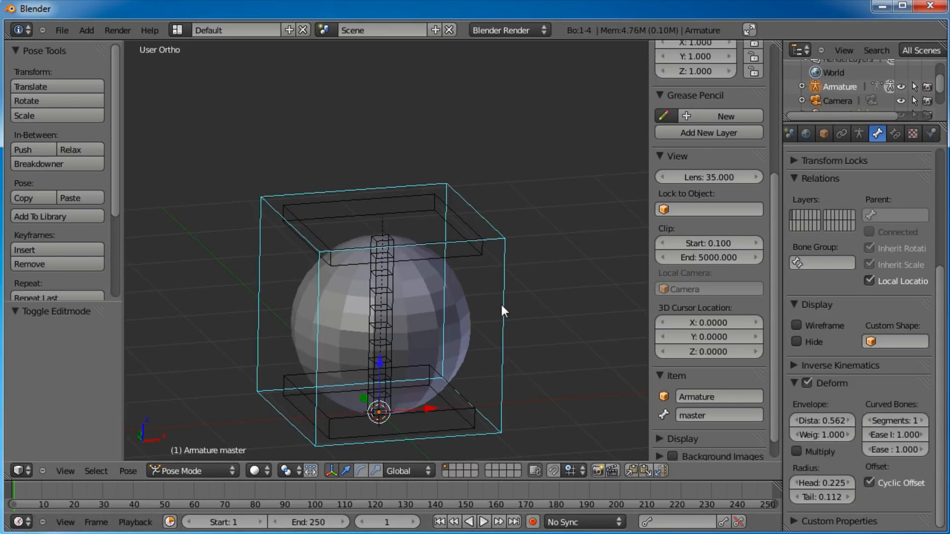
{"action": "left_click", "coordinate": [807, 383]}
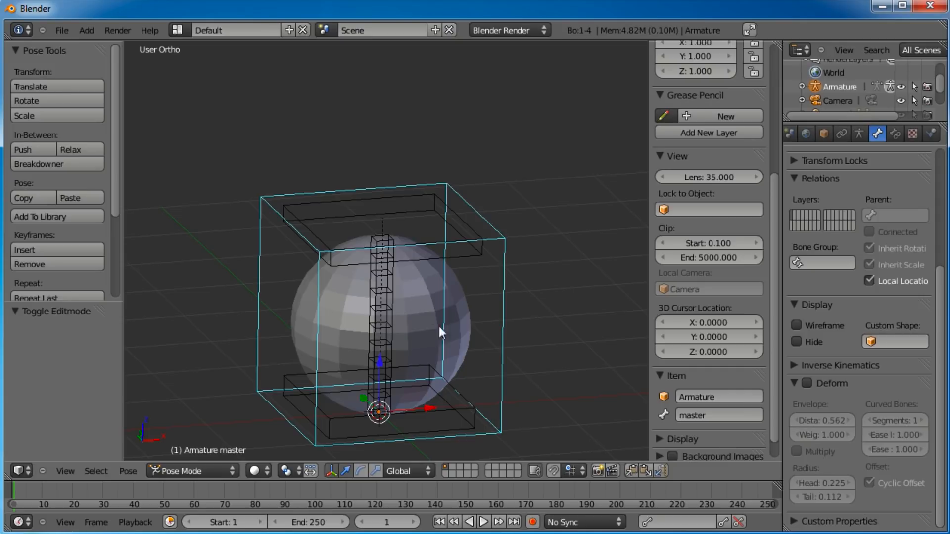
{"action": "right_click", "coordinate": [371, 303]}
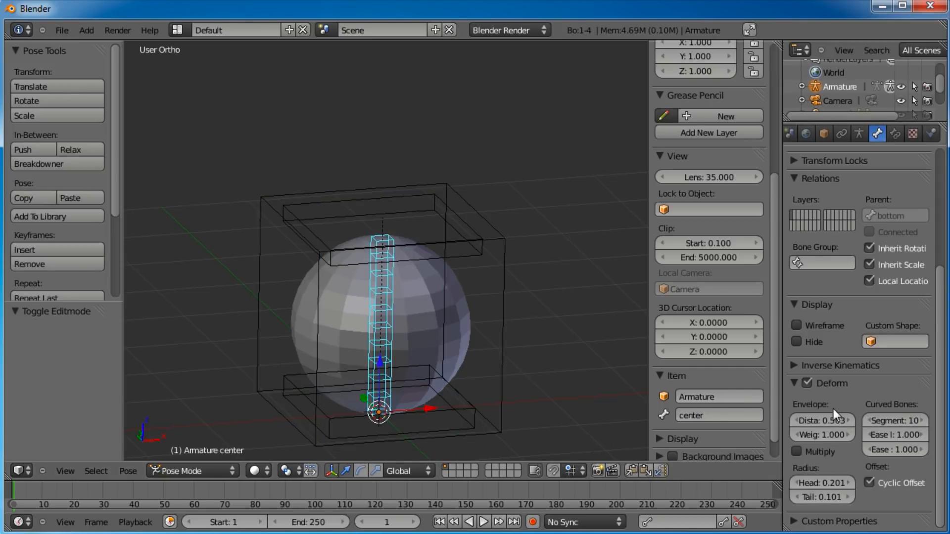
Step: Parent the sphere to the armature using Armature Deform With Automatic Weights
{"action": "scroll", "coordinate": [427, 316], "scroll_direction": "down", "scroll_amount": 1}
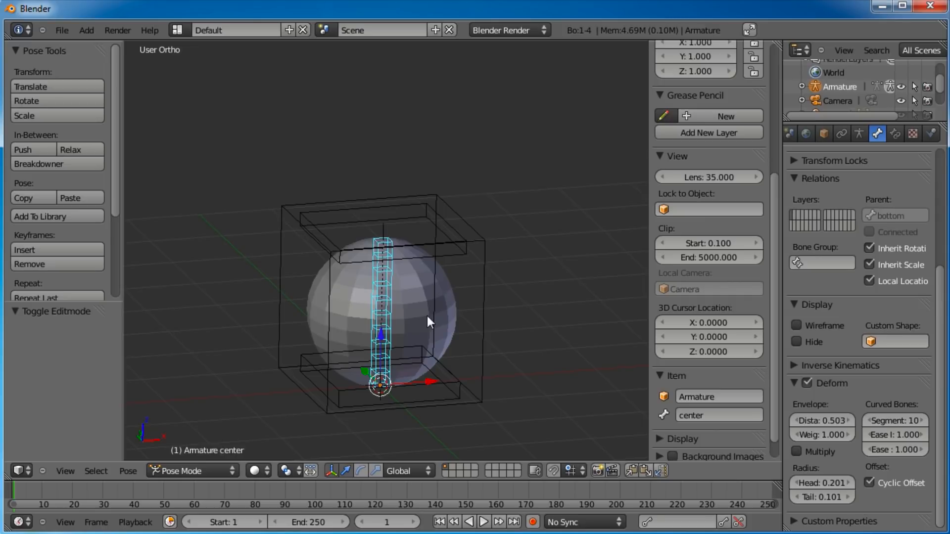
{"action": "scroll", "coordinate": [401, 297], "scroll_direction": "up", "scroll_amount": 4}
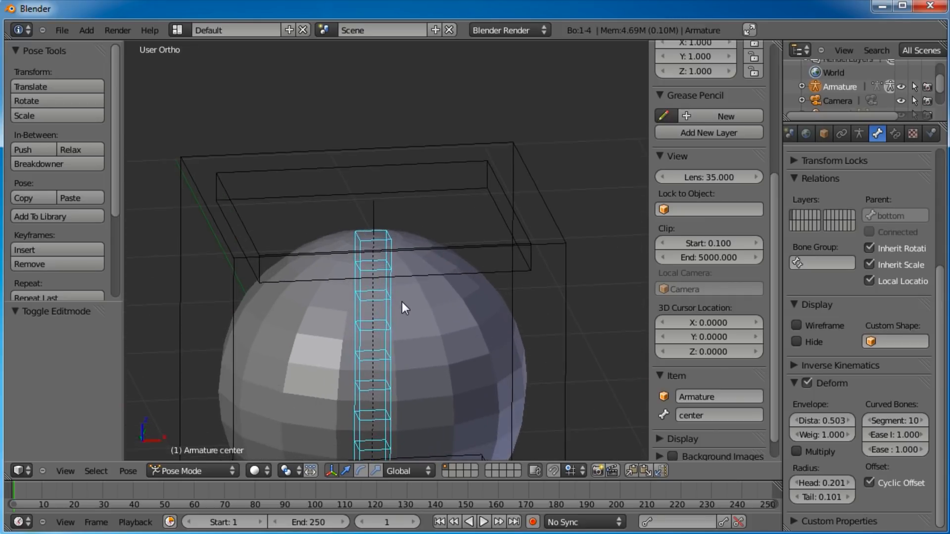
{"action": "scroll", "coordinate": [421, 210], "scroll_direction": "down", "scroll_amount": 2}
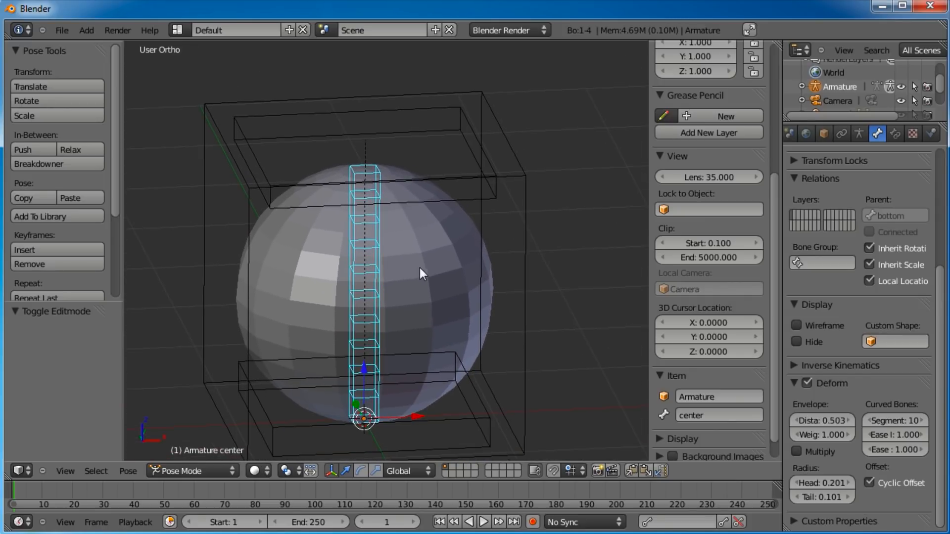
{"action": "right_click", "coordinate": [419, 268]}
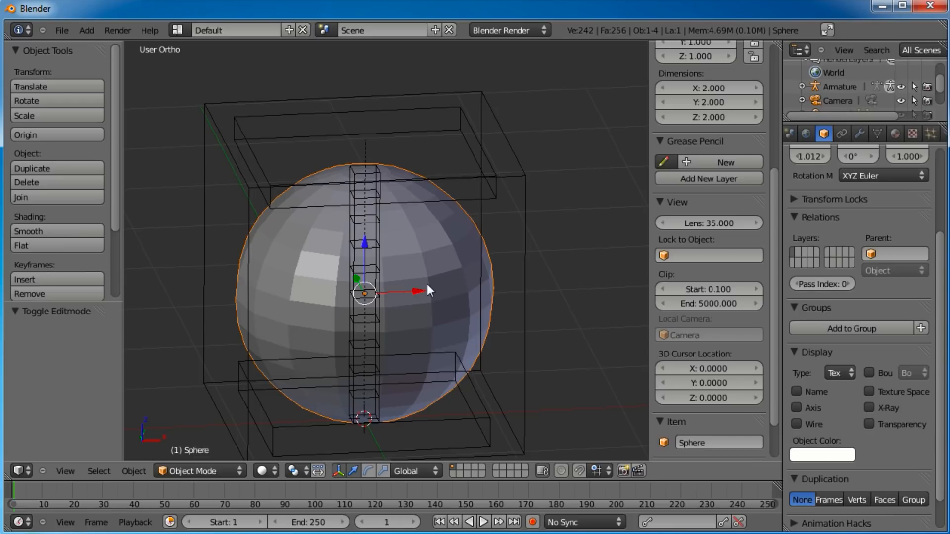
{"action": "right_click", "coordinate": [373, 236]}
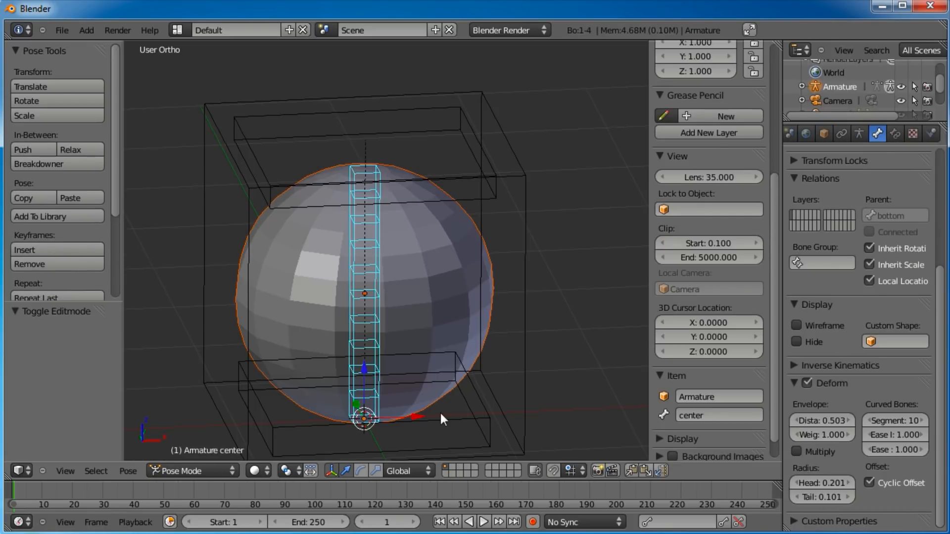
{"action": "key", "text": "ctrl+p"}
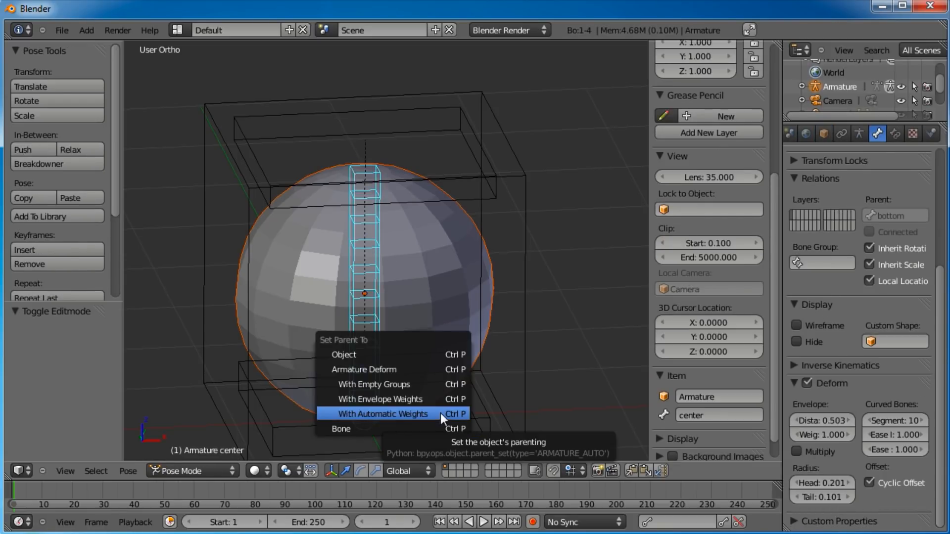
{"action": "left_click", "coordinate": [348, 415]}
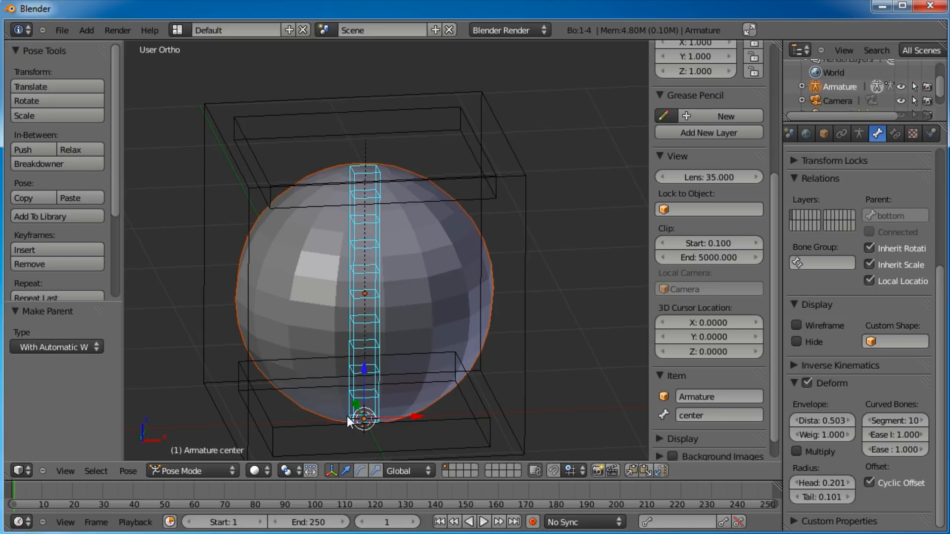
Step: Test the sphere's binding by trial-rotating the center bone with trackball rotation and cancelling the rotation
{"action": "key", "text": "r"}
{"action": "key", "text": "r"}
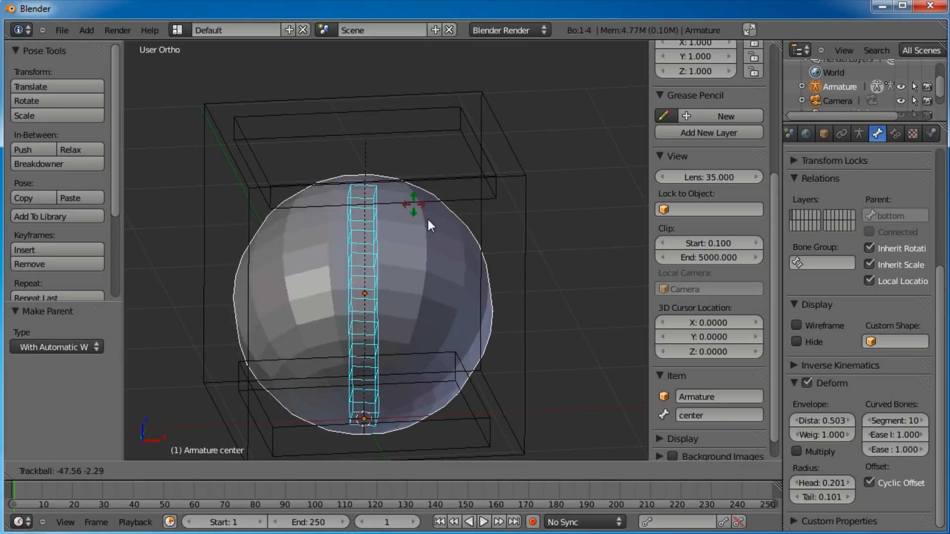
{"action": "key", "text": "Escape"}
Step: Add a Stretch To constraint to the center bone with the top bone as its target
{"action": "middle_click_drag", "start_coordinate": [455, 326], "coordinate": [372, 298]}
{"action": "key", "text": "a"}
{"action": "key", "text": "a"}
{"action": "right_click", "coordinate": [435, 190]}
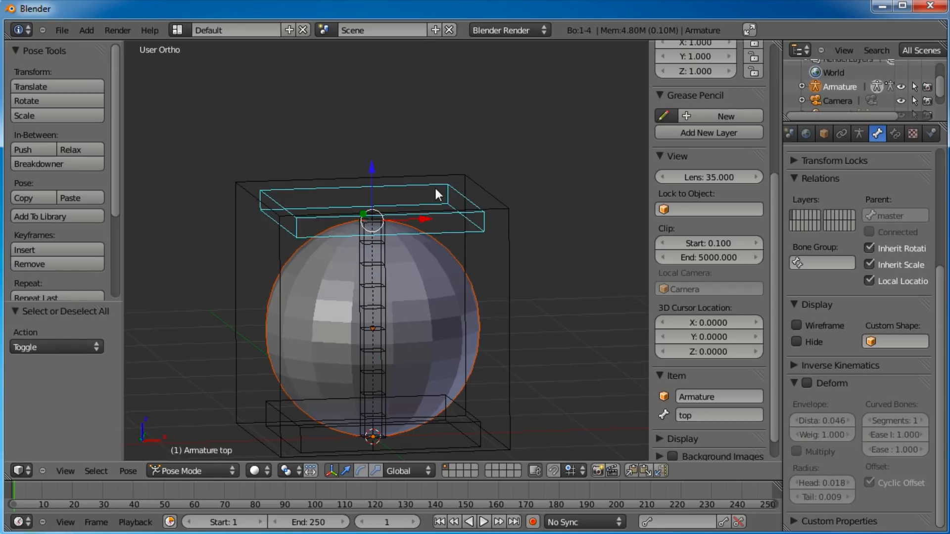
{"action": "right_click", "coordinate": [371, 284]}
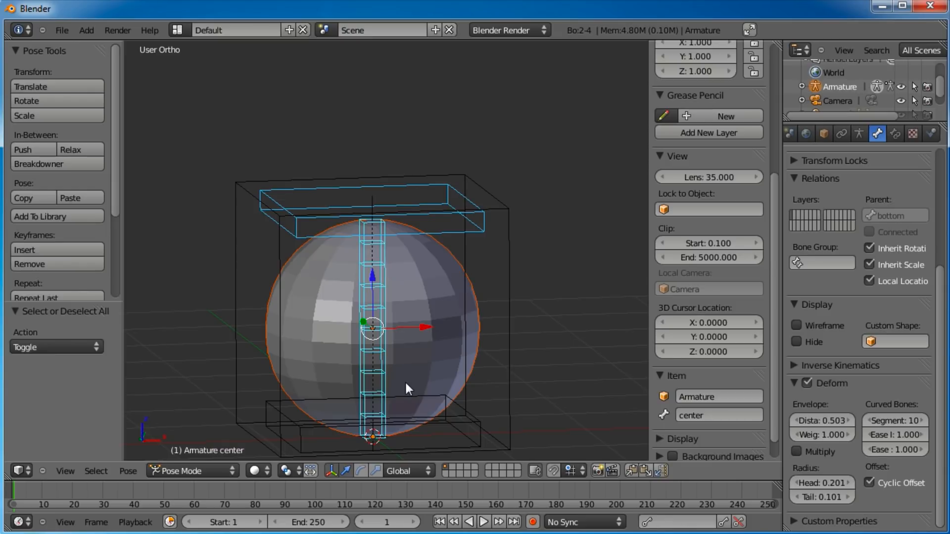
{"action": "key", "text": "ctrl+shift+c"}
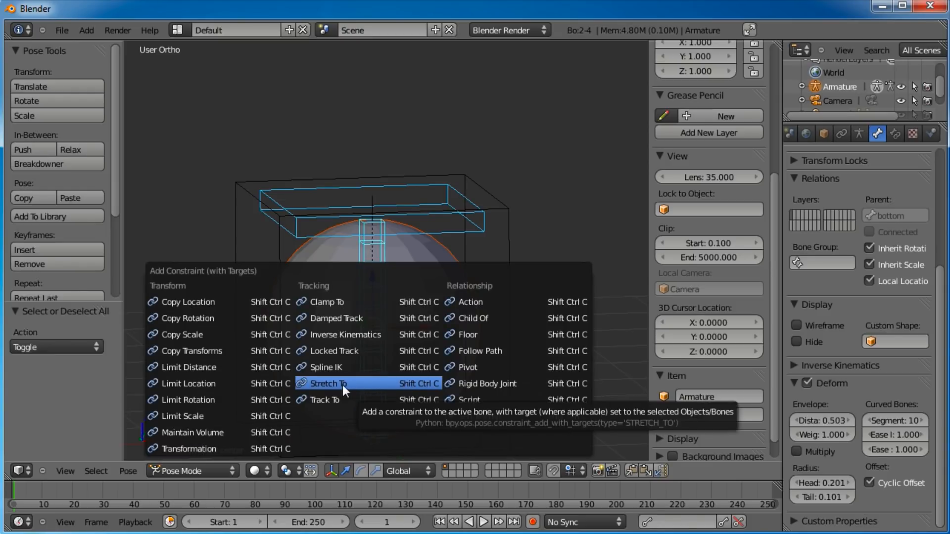
{"action": "left_click", "coordinate": [327, 384]}
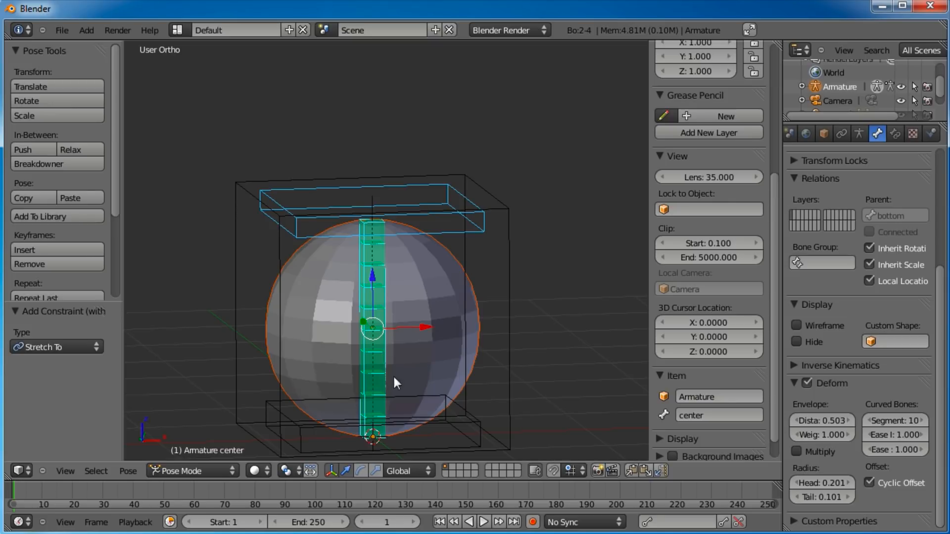
Step: Test the stretching by trial-moving the top bone and the bottom bone, cancelling each move
{"action": "right_click", "coordinate": [456, 233]}
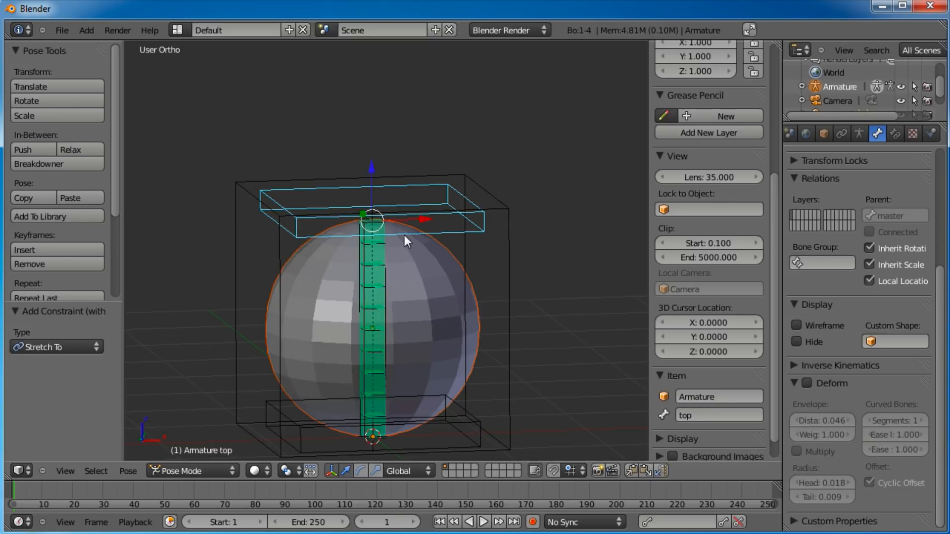
{"action": "key", "text": "g"}
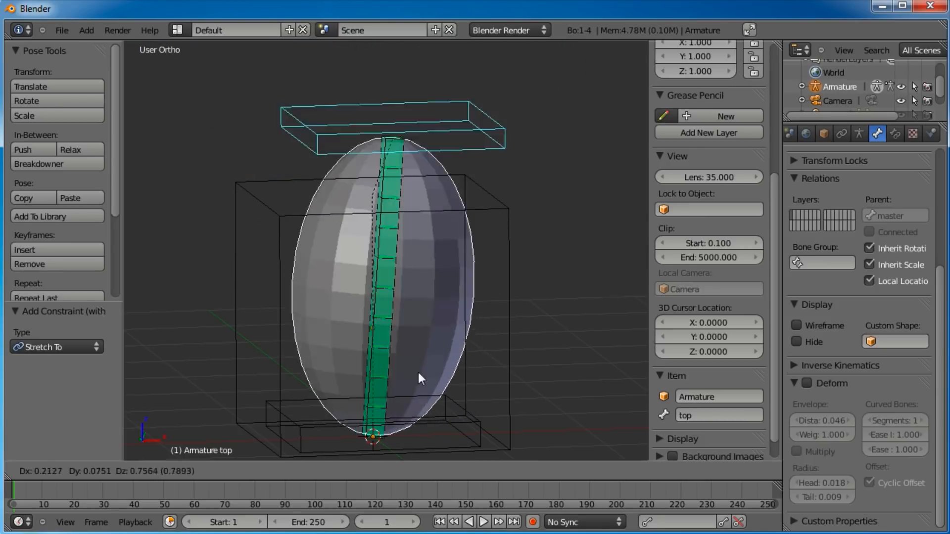
{"action": "key", "text": "Escape"}
{"action": "right_click", "coordinate": [447, 422]}
{"action": "key", "text": "g"}
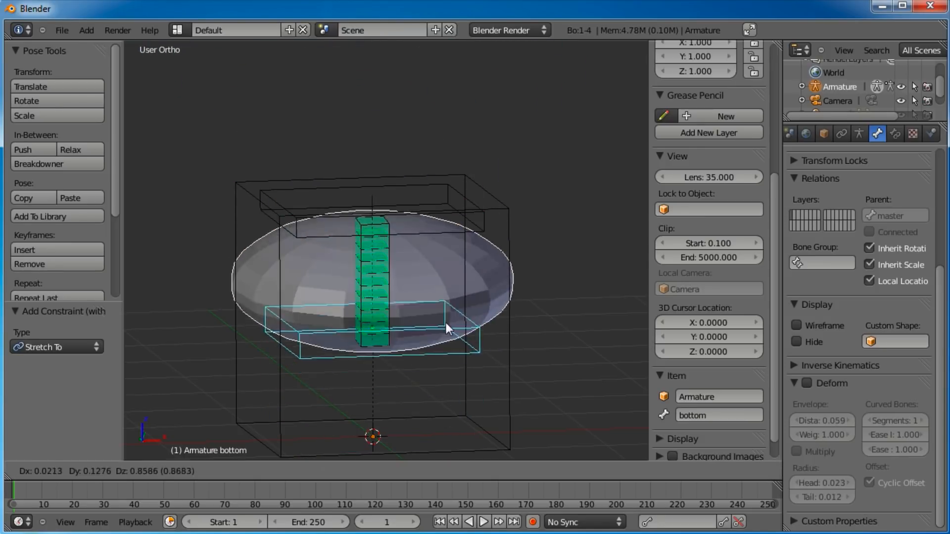
{"action": "key", "text": "Escape"}
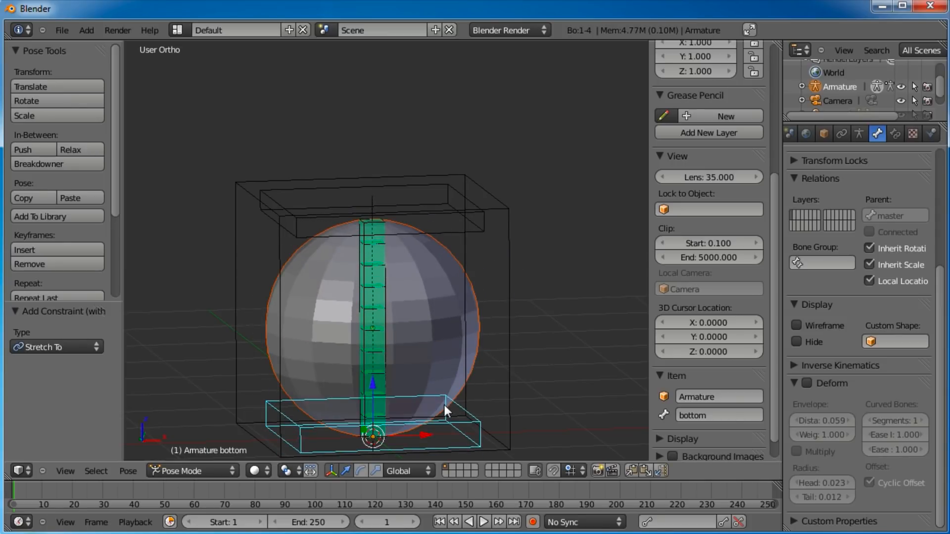
Step: Switch to front view and trial-move the master bone, cancelling the move
{"action": "key", "text": "KP_1"}
{"action": "scroll", "coordinate": [429, 297], "scroll_direction": "down", "scroll_amount": 2}
{"action": "middle_click_drag", "start_coordinate": [431, 326], "coordinate": [436, 346], "text": "shift"}
{"action": "right_click", "coordinate": [467, 295]}
{"action": "key", "text": "g"}
{"action": "key", "text": "Escape"}
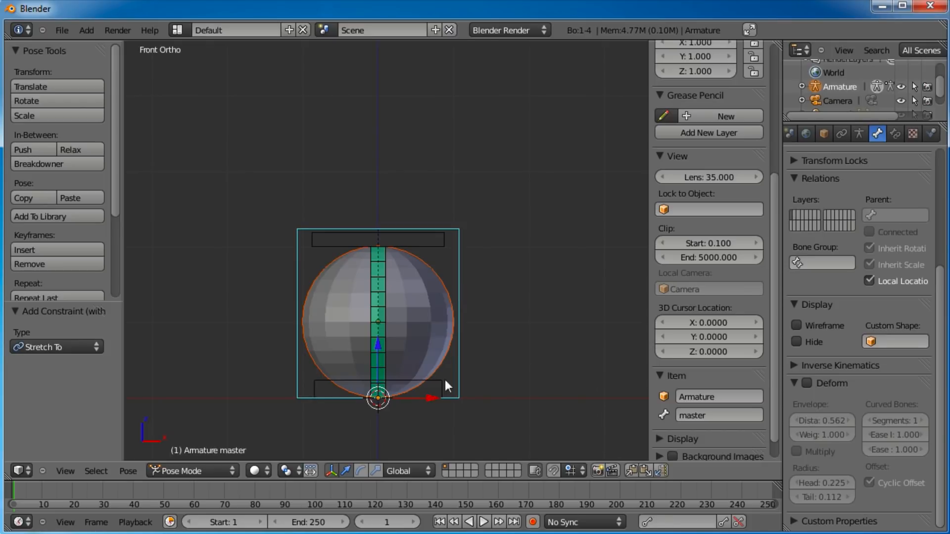
Step: Test squashing the ball by moving the bottom bone up and clearing its location, and by trial-moving the top bone and cancelling
{"action": "right_click", "coordinate": [433, 381]}
{"action": "key", "text": "g"}
{"action": "left_click", "coordinate": [436, 311]}
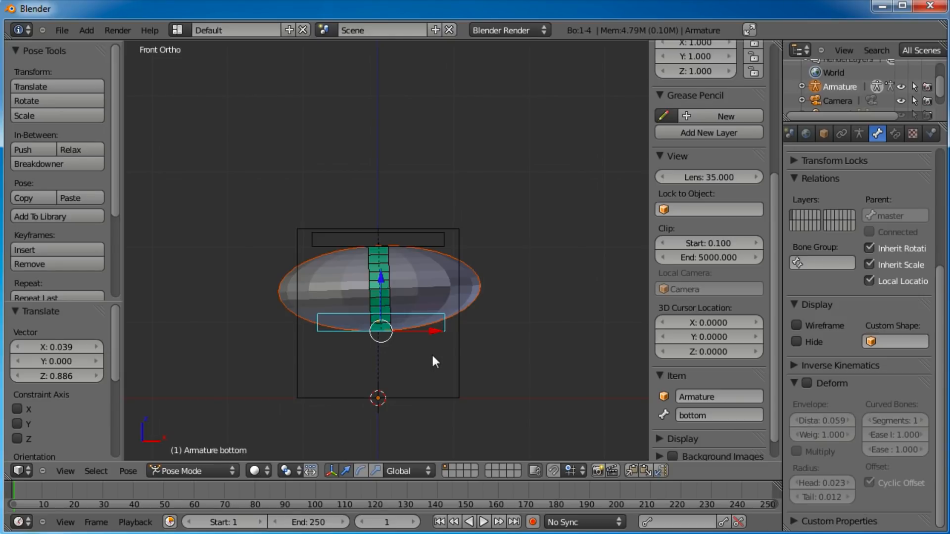
{"action": "key", "text": "alt+g"}
{"action": "right_click", "coordinate": [434, 242]}
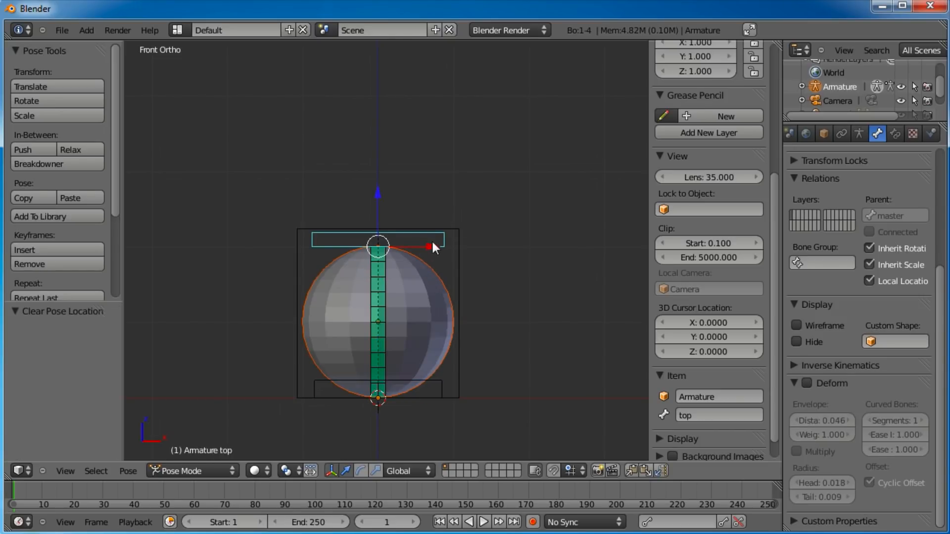
{"action": "key", "text": "g"}
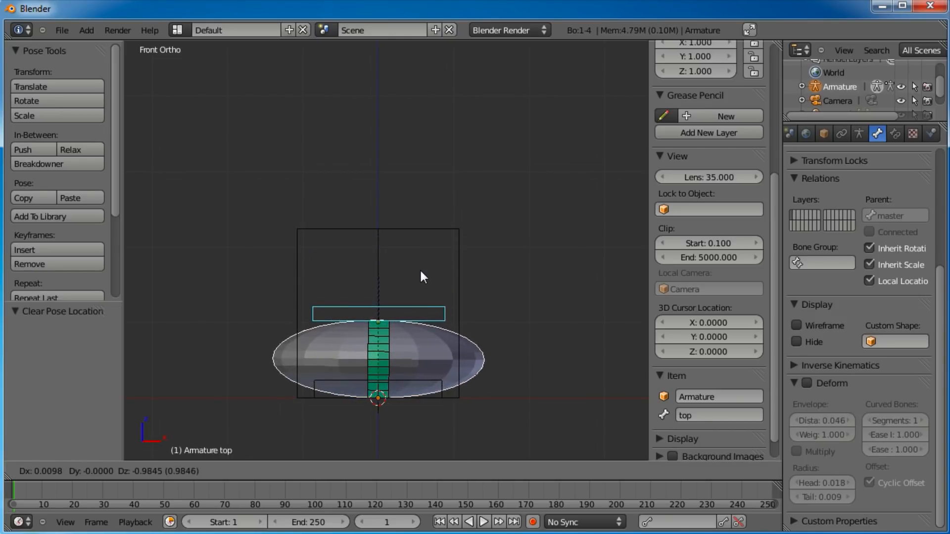
{"action": "key", "text": "Escape"}
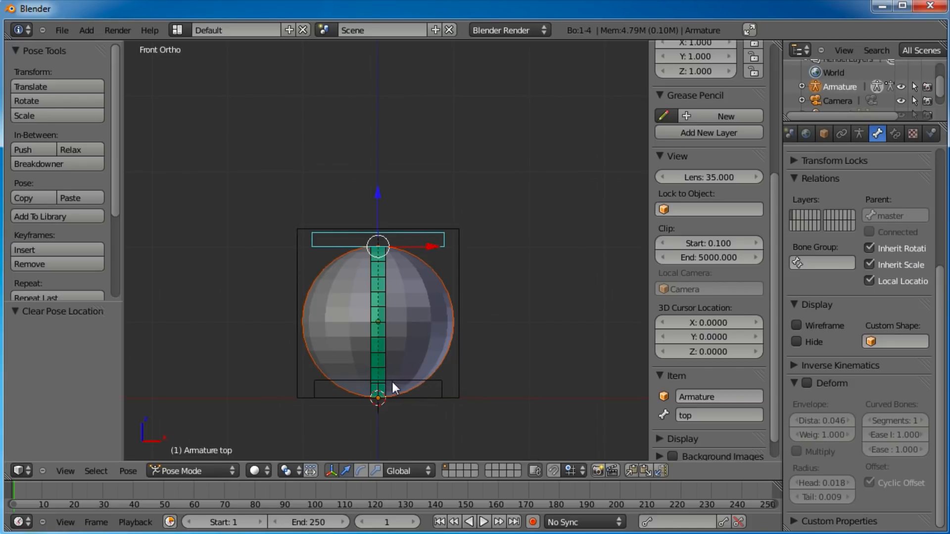
Step: Return to Edit Mode and enable Connected for the center bone's parent relation to the bottom bone
{"action": "middle_click_drag", "start_coordinate": [417, 387], "coordinate": [438, 314], "text": "shift"}
{"action": "right_click", "coordinate": [455, 311]}
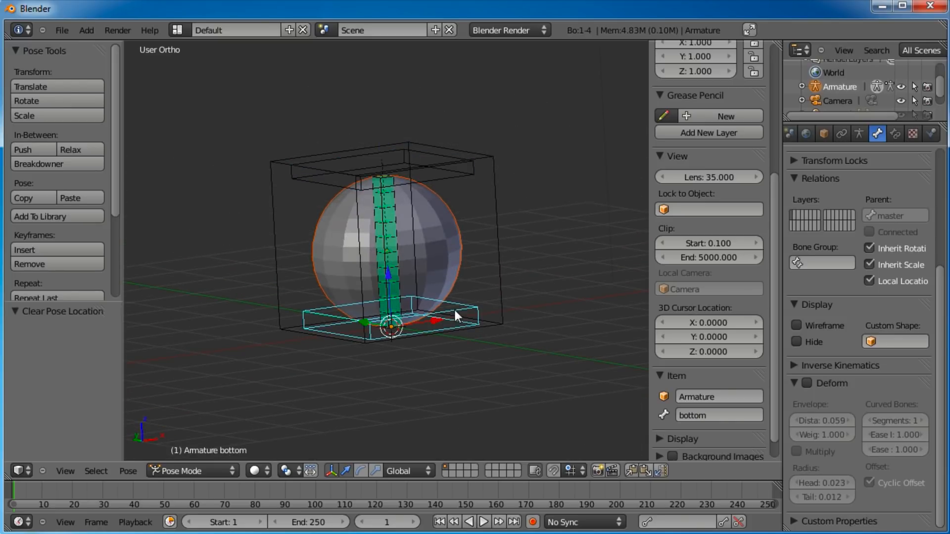
{"action": "key", "text": "KP_1"}
{"action": "scroll", "coordinate": [453, 317], "scroll_direction": "up", "scroll_amount": 3}
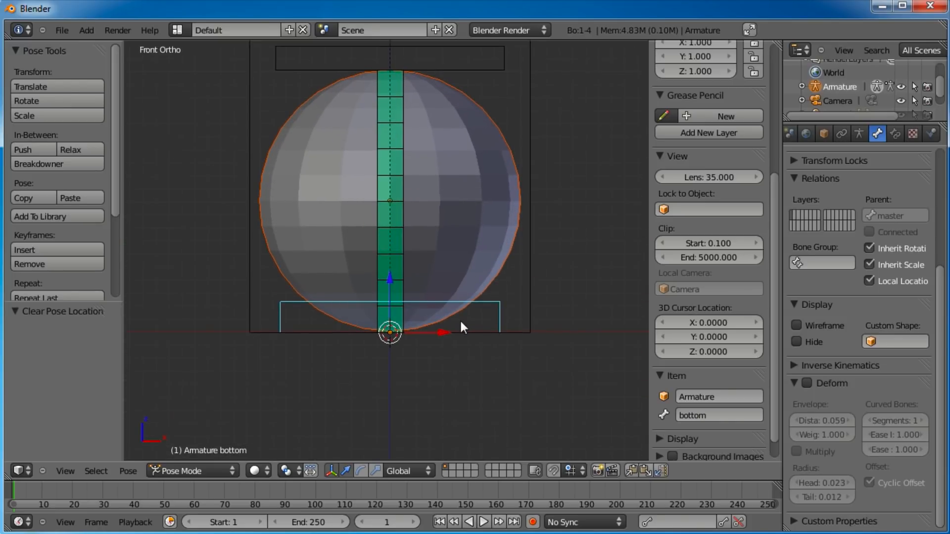
{"action": "key", "text": "Tab"}
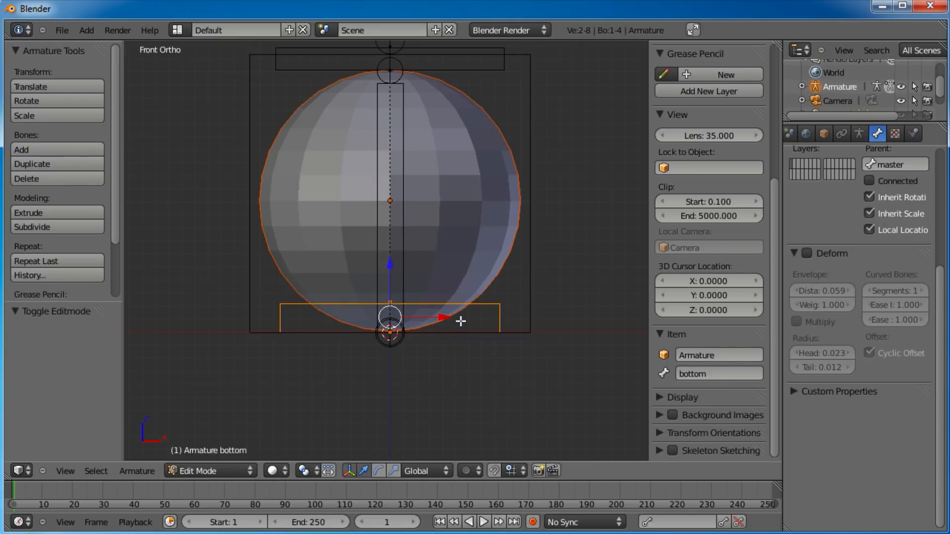
{"action": "scroll", "coordinate": [460, 321], "scroll_direction": "up", "scroll_amount": 1}
{"action": "right_click", "coordinate": [414, 238]}
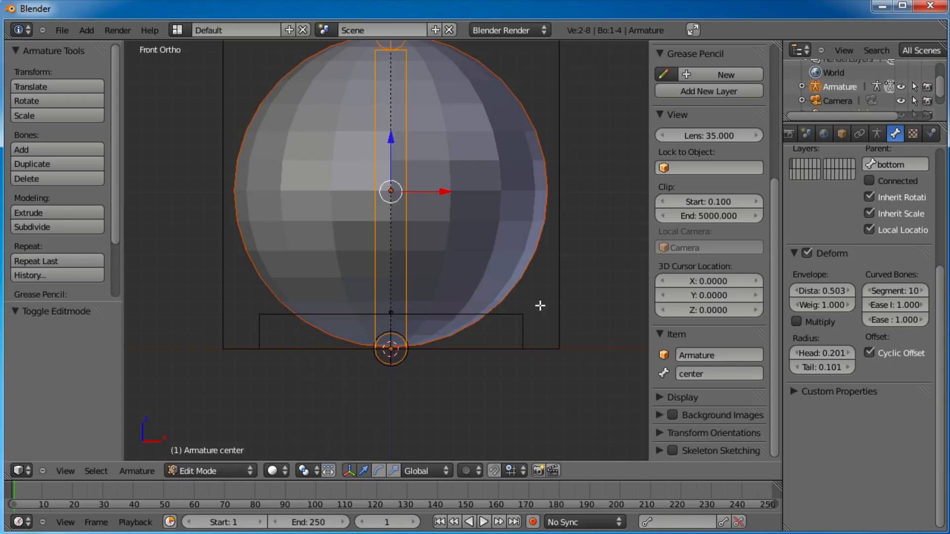
{"action": "scroll", "coordinate": [417, 255], "scroll_direction": "down", "scroll_amount": 2}
{"action": "middle_click_drag", "start_coordinate": [417, 255], "coordinate": [475, 299]}
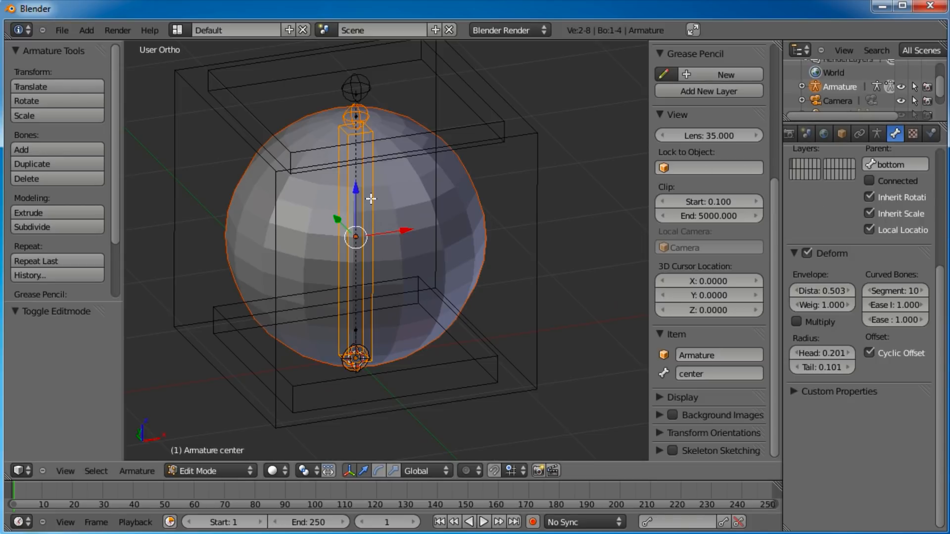
{"action": "left_click", "coordinate": [869, 181]}
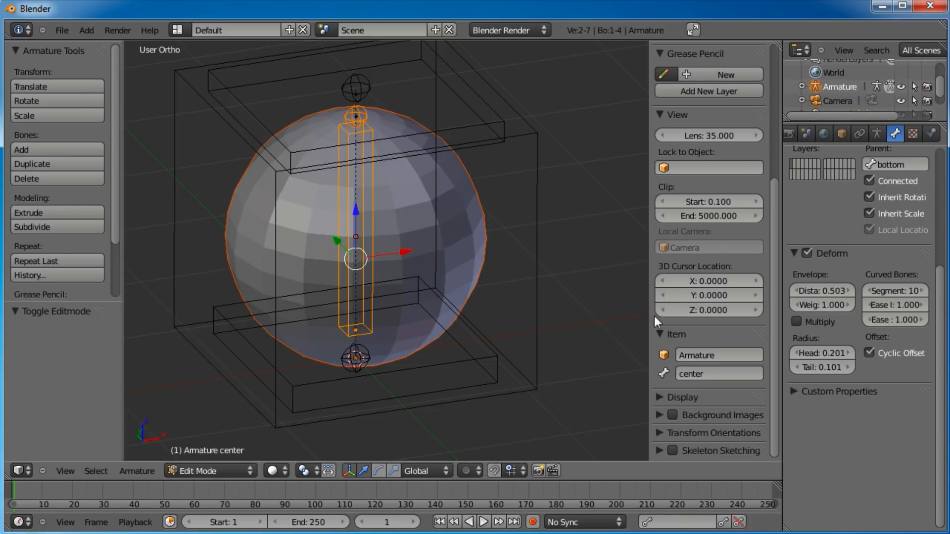
Step: Return to Pose Mode and examine the connected center bone and the ball in front view
{"action": "key", "text": "KP_1"}
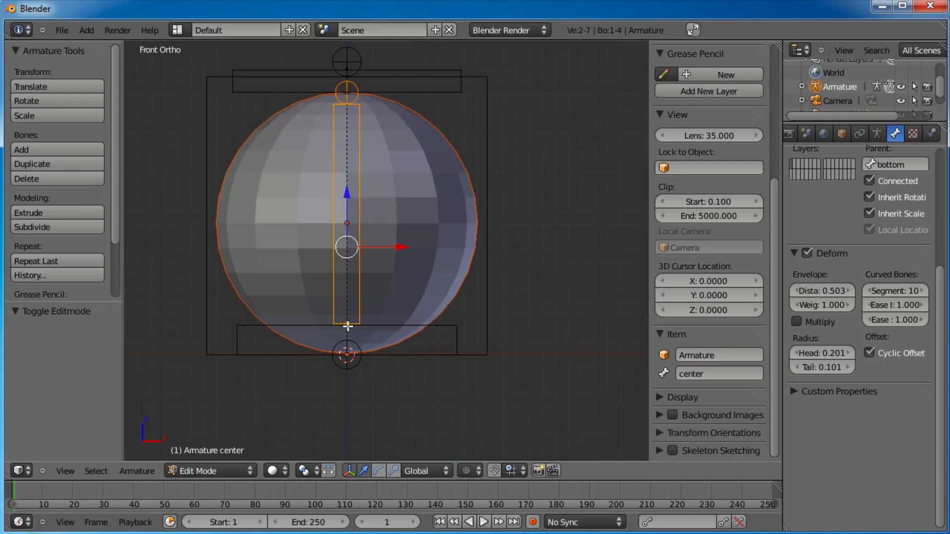
{"action": "key", "text": "ctrl+Tab"}
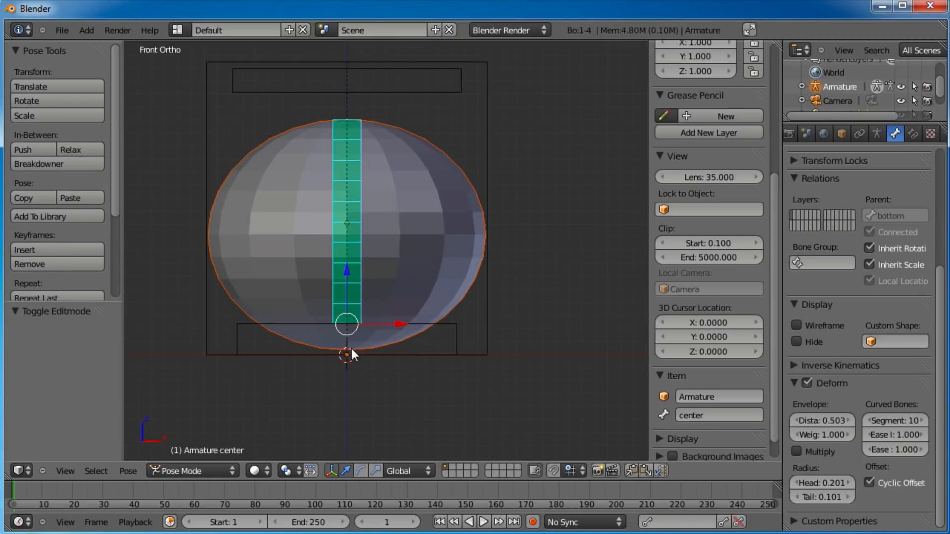
{"action": "scroll", "coordinate": [357, 307], "scroll_direction": "down", "scroll_amount": 2}
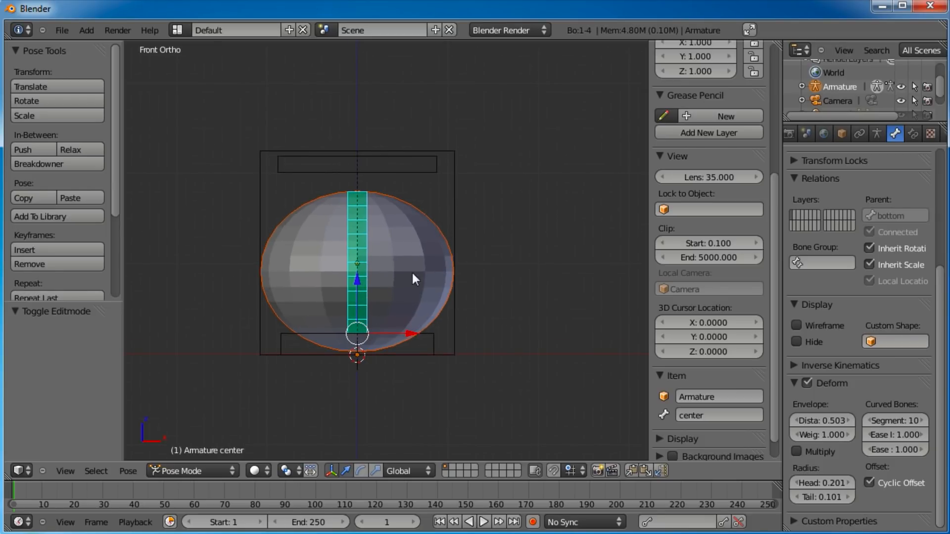
Step: Reset the rest length of the center bone's Stretch To constraint and return to front view
{"action": "middle_click_drag", "start_coordinate": [370, 242], "coordinate": [399, 258]}
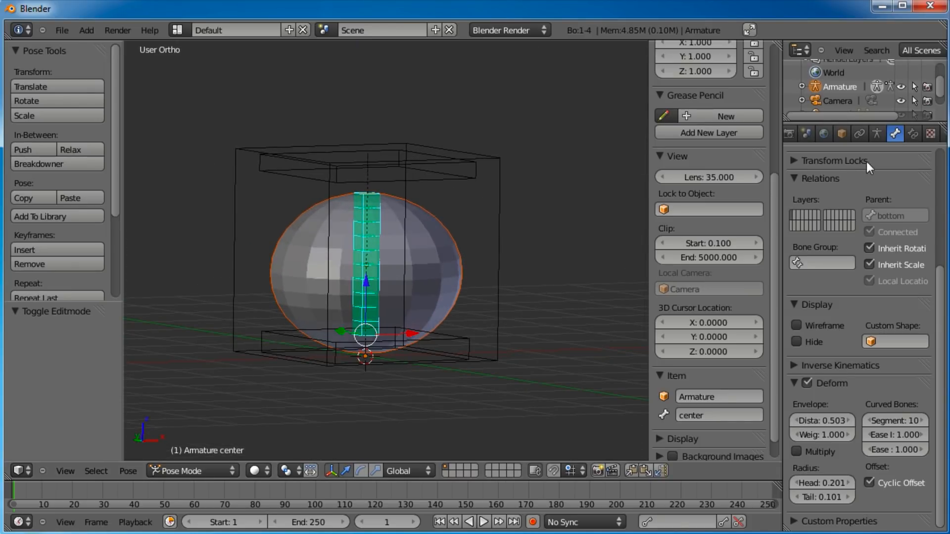
{"action": "left_click", "coordinate": [913, 132]}
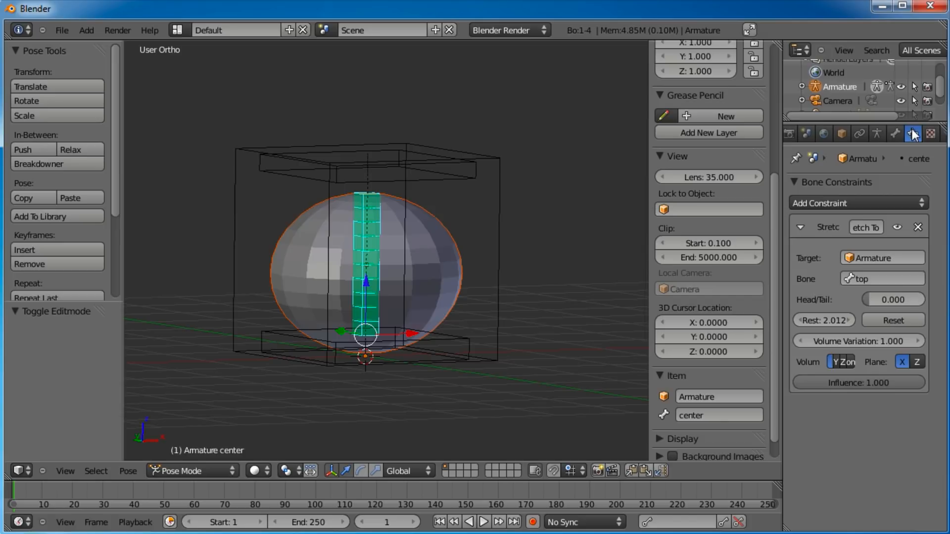
{"action": "left_click", "coordinate": [894, 320]}
{"action": "middle_click_drag", "start_coordinate": [495, 257], "coordinate": [355, 233]}
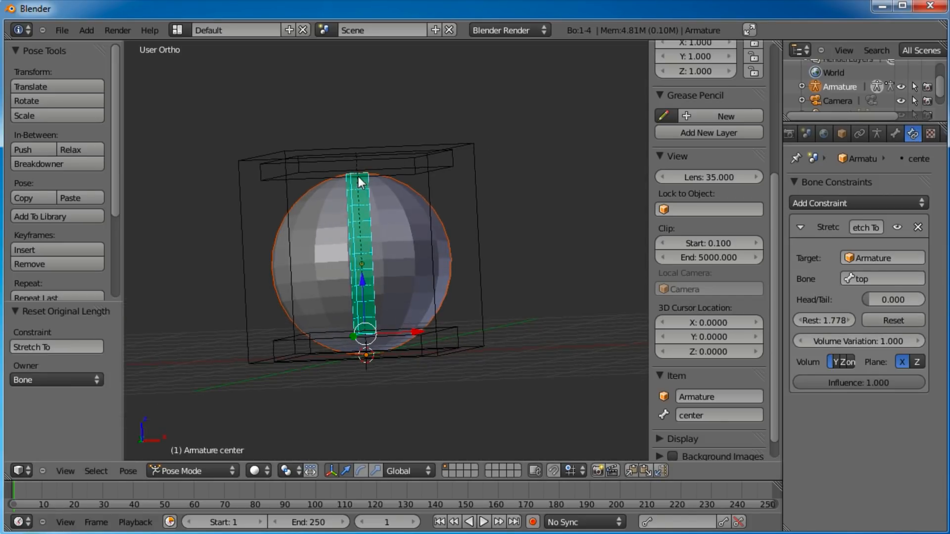
{"action": "key", "text": "KP_1"}
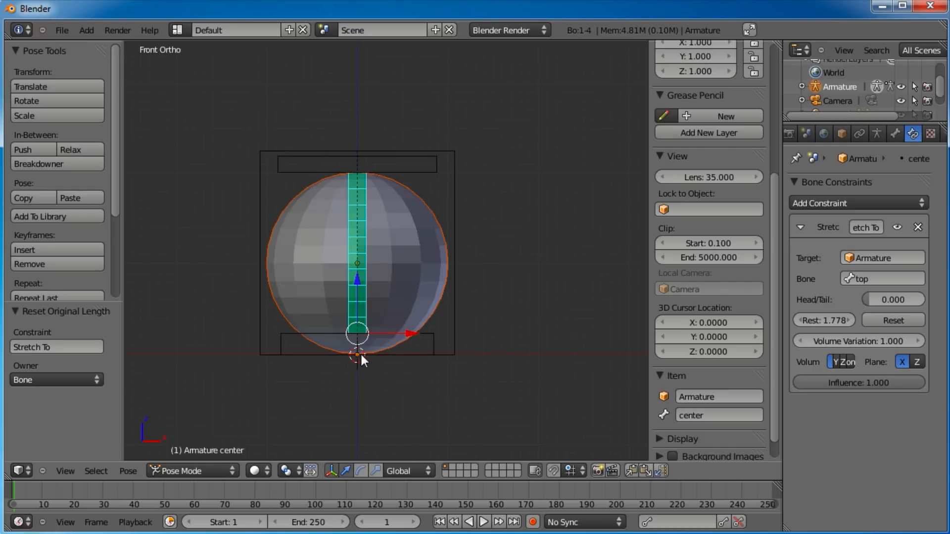
Step: Test squashing the ball by moving the top bone down, and clear the bone's location
{"action": "right_click", "coordinate": [425, 335]}
{"action": "right_click", "coordinate": [406, 171]}
{"action": "key", "text": "g"}
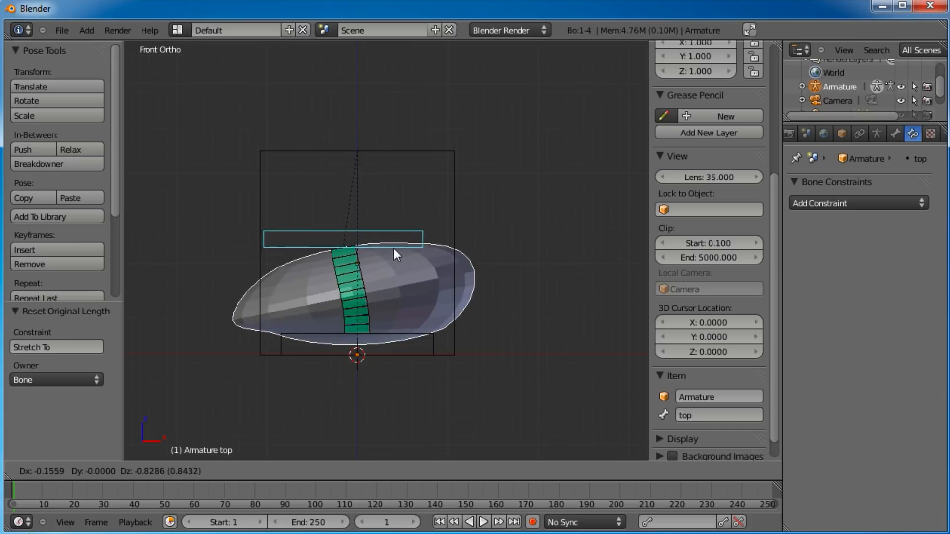
{"action": "left_click", "coordinate": [396, 244]}
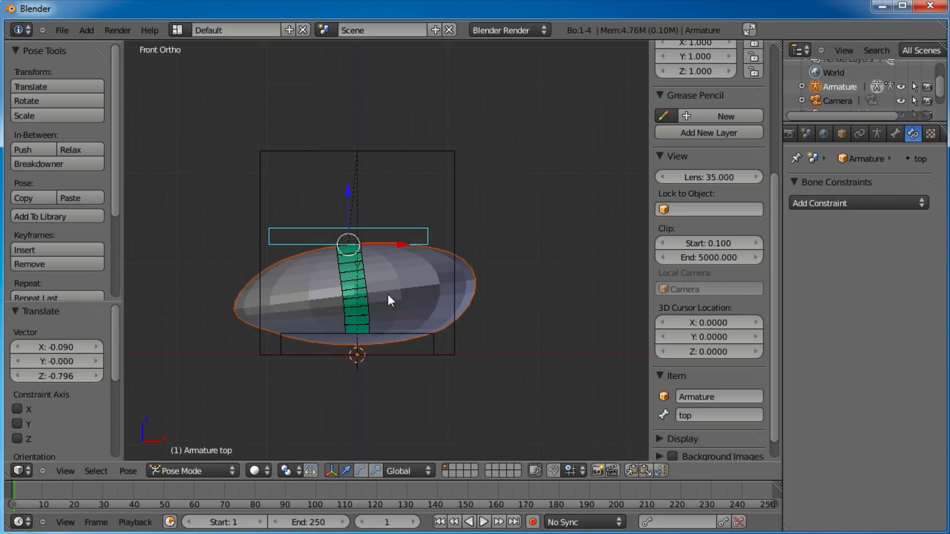
{"action": "key", "text": "alt+g"}
Step: In Edit Mode, move the bottom bone -0.220 along Z so it sits just below the ball
{"action": "right_click", "coordinate": [398, 341]}
{"action": "key", "text": "Tab"}
{"action": "scroll", "coordinate": [422, 336], "scroll_direction": "up", "scroll_amount": 3}
{"action": "middle_click_drag", "start_coordinate": [412, 391], "coordinate": [466, 333], "text": "shift"}
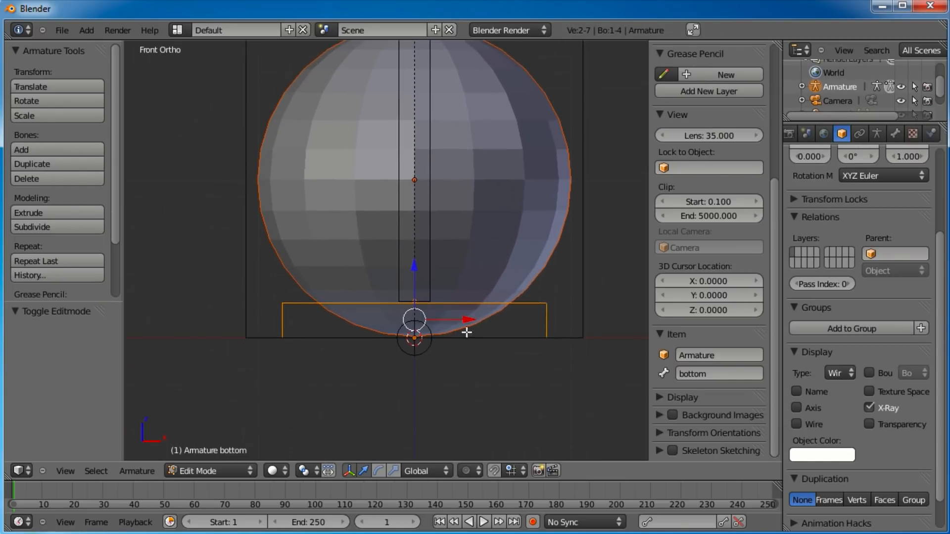
{"action": "scroll", "coordinate": [466, 333], "scroll_direction": "up", "scroll_amount": 2}
{"action": "right_click", "coordinate": [426, 327]}
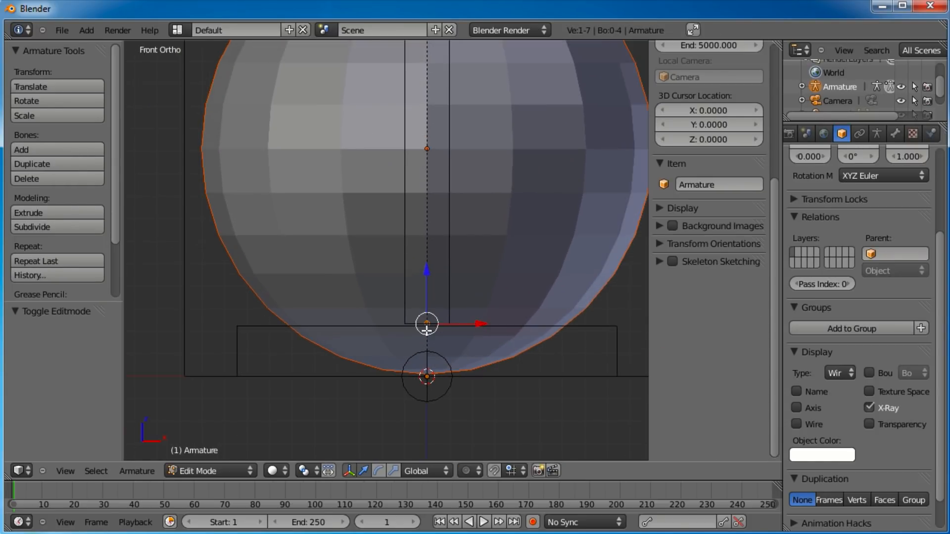
{"action": "middle_click_drag", "start_coordinate": [439, 343], "coordinate": [477, 322], "text": "shift"}
{"action": "right_click", "coordinate": [487, 336]}
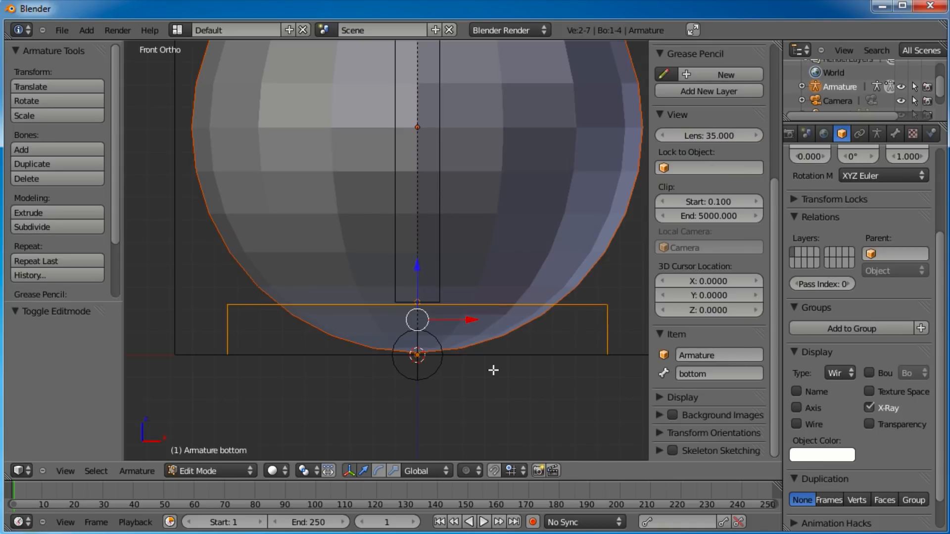
{"action": "scroll", "coordinate": [479, 350], "scroll_direction": "down", "scroll_amount": 1}
{"action": "scroll", "coordinate": [415, 260], "scroll_direction": "up", "scroll_amount": 2}
{"action": "key", "text": "g"}
{"action": "key", "text": "z"}
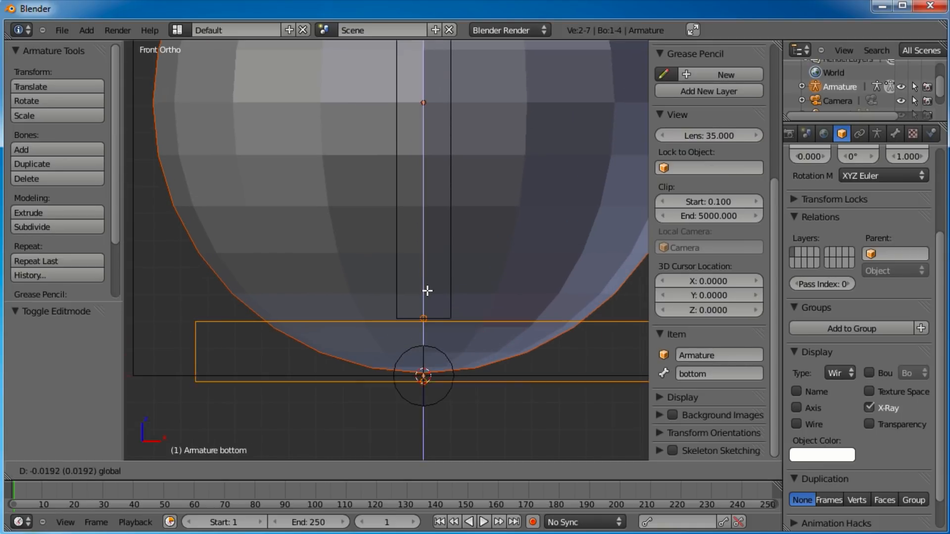
{"action": "left_click", "coordinate": [426, 341]}
{"action": "scroll", "coordinate": [426, 342], "scroll_direction": "down", "scroll_amount": 3}
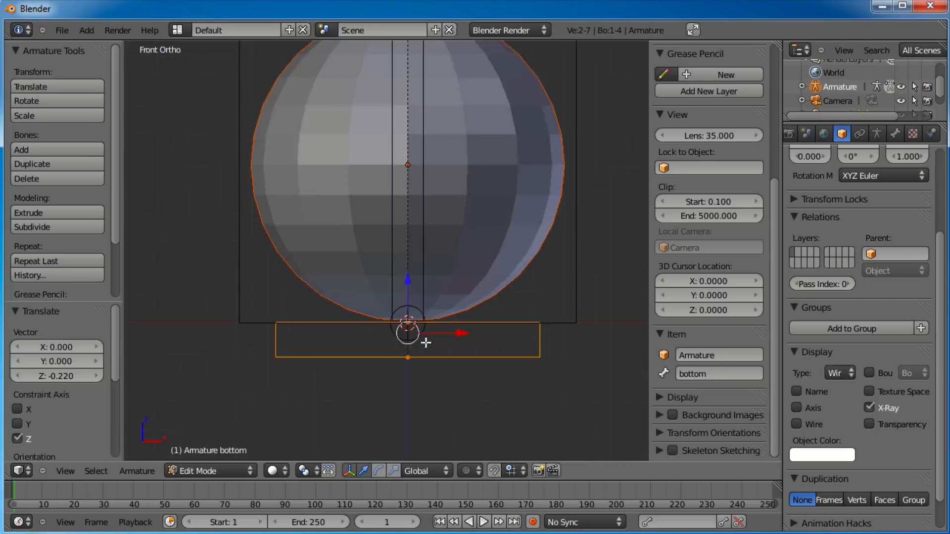
{"action": "scroll", "coordinate": [426, 342], "scroll_direction": "down", "scroll_amount": 4}
Step: Return to Pose Mode and reset the center bone's Stretch To rest length for the repositioned bottom bone, leaving all bones deselected
{"action": "key", "text": "Tab"}
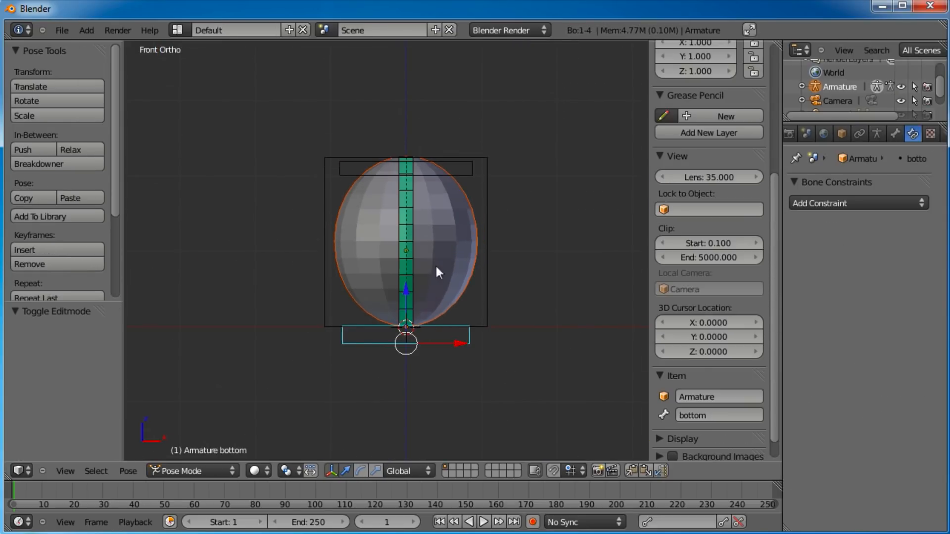
{"action": "key", "text": "a"}
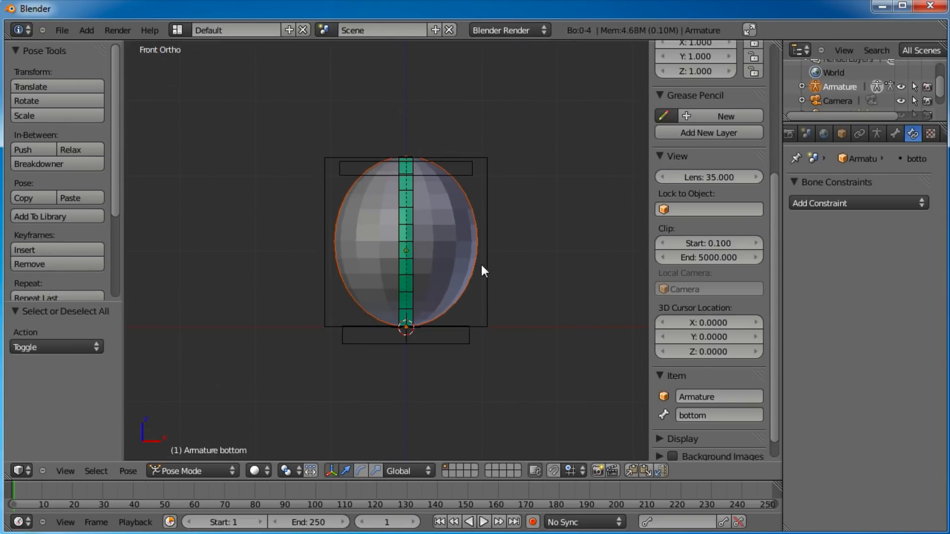
{"action": "right_click", "coordinate": [402, 224]}
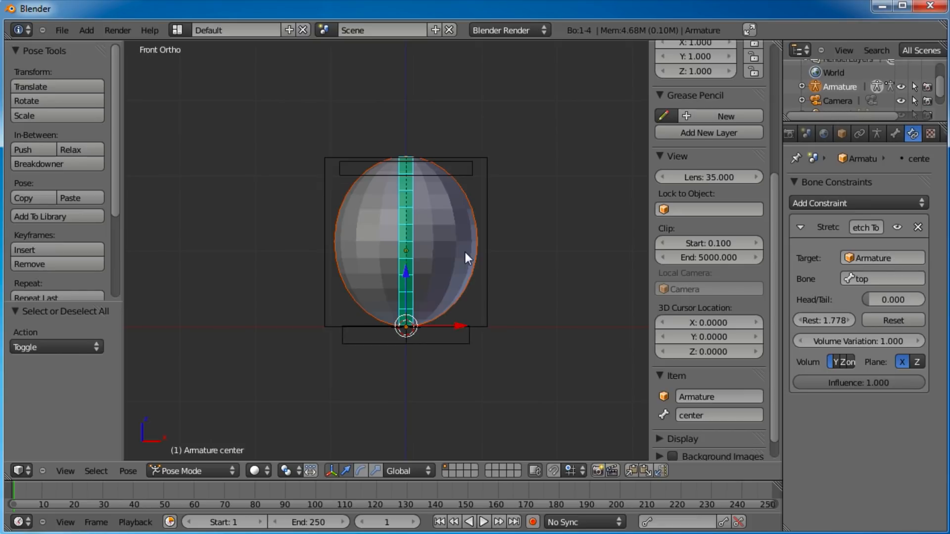
{"action": "left_click", "coordinate": [892, 320]}
{"action": "middle_click_drag", "start_coordinate": [441, 250], "coordinate": [405, 273], "text": "shift"}
{"action": "key", "text": "a"}
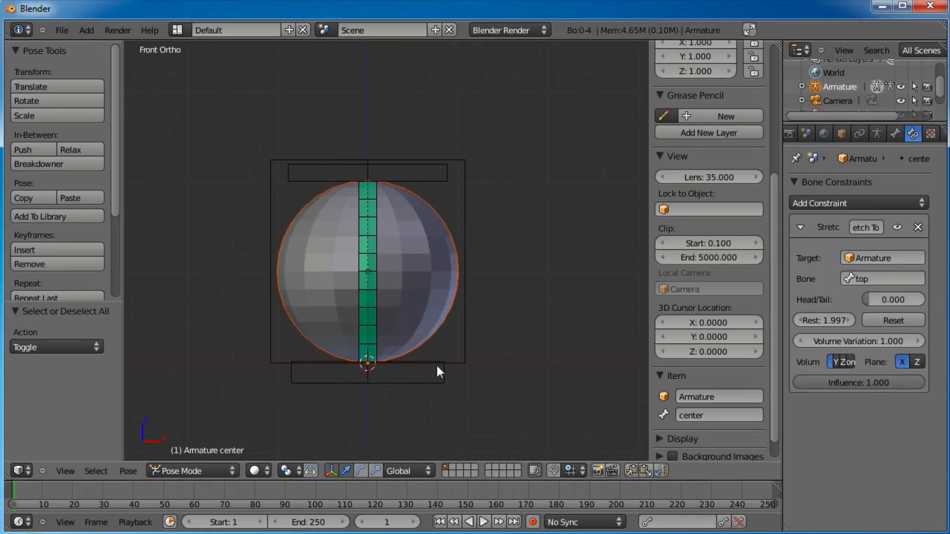
Step: Test the ball's deformation by trial-moving the top bone down and the bottom bone up and sideways, cancelling both moves
{"action": "right_click", "coordinate": [437, 380]}
{"action": "right_click", "coordinate": [436, 179]}
{"action": "key", "text": "g"}
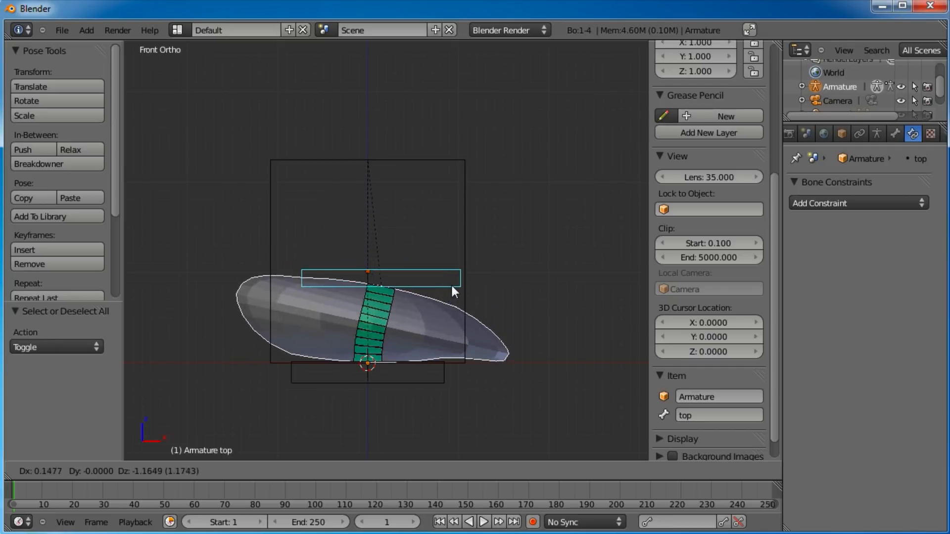
{"action": "right_click", "coordinate": [428, 253]}
{"action": "right_click", "coordinate": [423, 377]}
{"action": "key", "text": "g"}
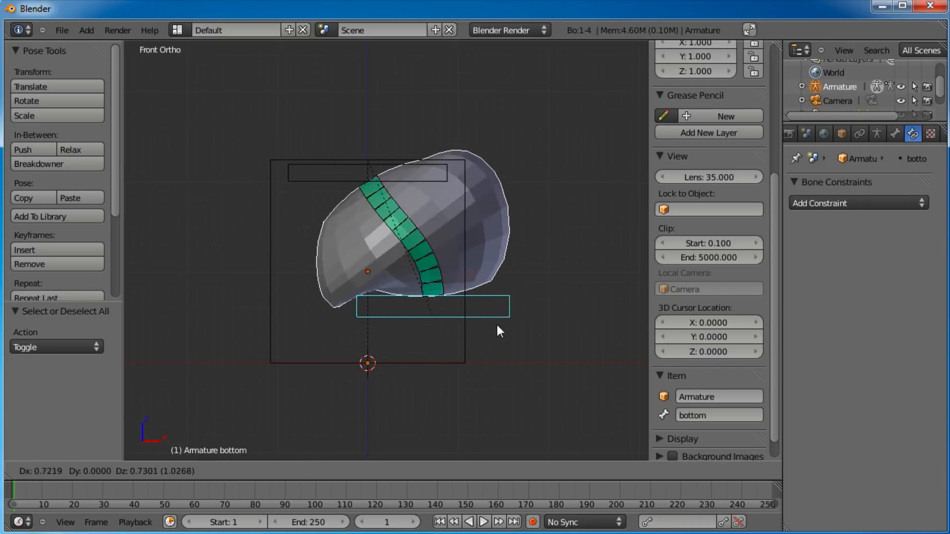
{"action": "right_click", "coordinate": [348, 292]}
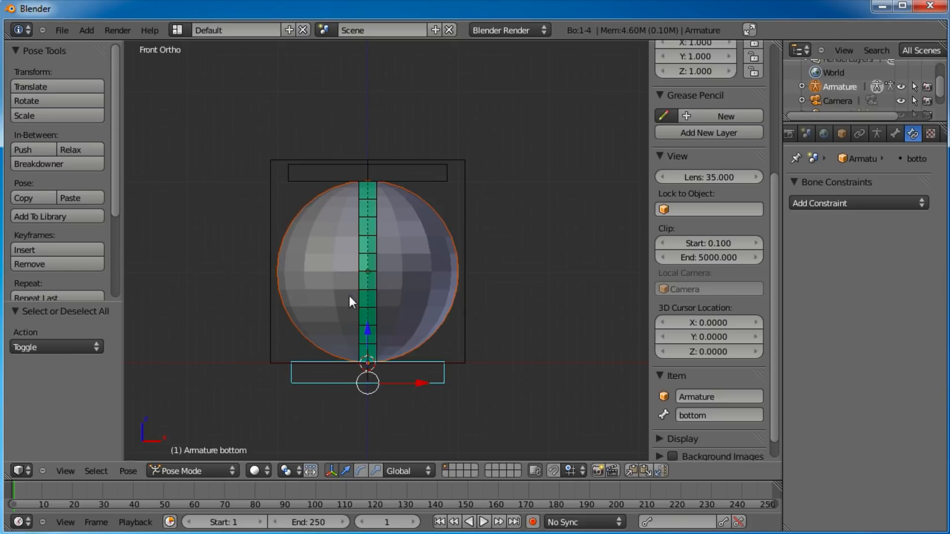
Step: Trial-rotate the master bone and cancel the rotation
{"action": "middle_click_drag", "start_coordinate": [394, 203], "coordinate": [392, 229]}
{"action": "right_click", "coordinate": [465, 220]}
{"action": "key", "text": "r"}
{"action": "right_click", "coordinate": [458, 228]}
Step: In front view, test stretching the ball by trial-moving the top bone upward, cancelling the move
{"action": "key", "text": "KP_1"}
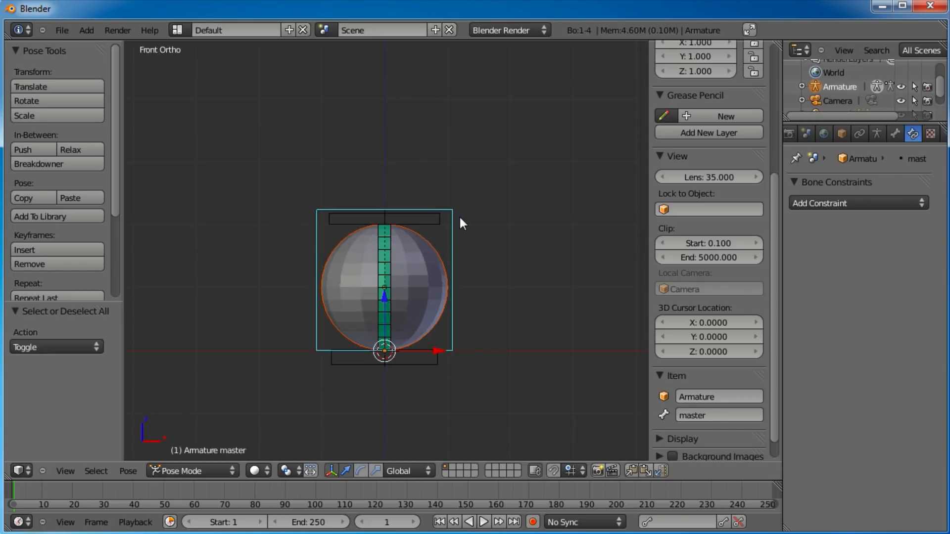
{"action": "right_click", "coordinate": [420, 369]}
{"action": "right_click", "coordinate": [424, 238]}
{"action": "key", "text": "g"}
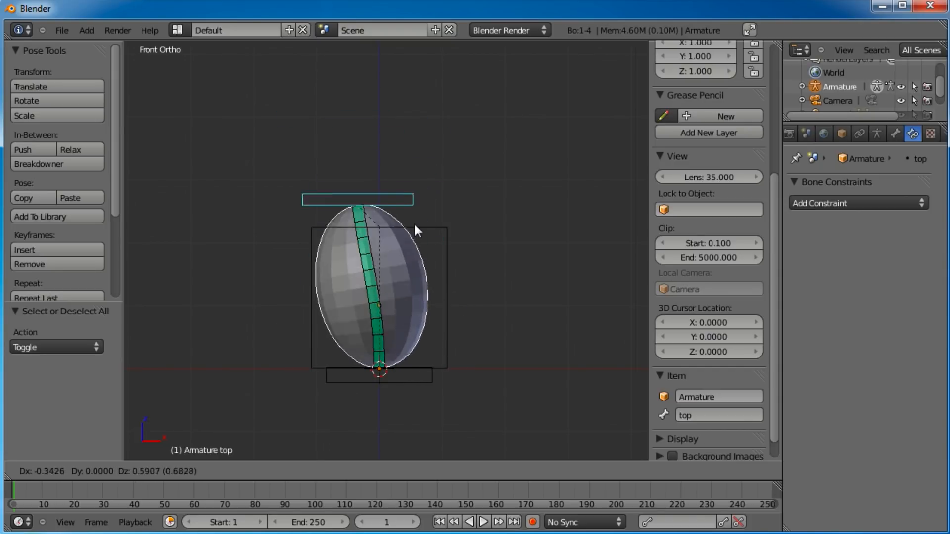
{"action": "right_click", "coordinate": [421, 247]}
Step: Deselect all bones, narrow the 3D view's properties region and show the rig in front view
{"action": "scroll", "coordinate": [443, 352], "scroll_direction": "down", "scroll_amount": 1}
{"action": "key", "text": "a"}
{"action": "mouse_move", "coordinate": [328, 277]}
{"action": "middle_mouse_down"}
{"action": "mouse_move", "coordinate": [430, 323]}
{"action": "mouse_move", "coordinate": [470, 365]}
{"action": "mouse_move", "coordinate": [426, 325]}
{"action": "middle_mouse_up"}
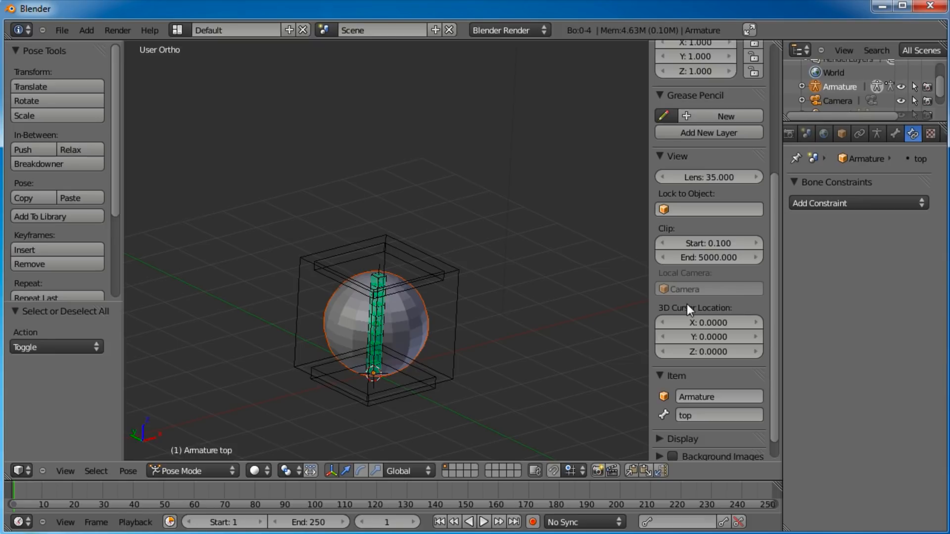
{"action": "left_click_drag", "start_coordinate": [649, 300], "coordinate": [677, 297]}
{"action": "key", "text": "KP_1"}
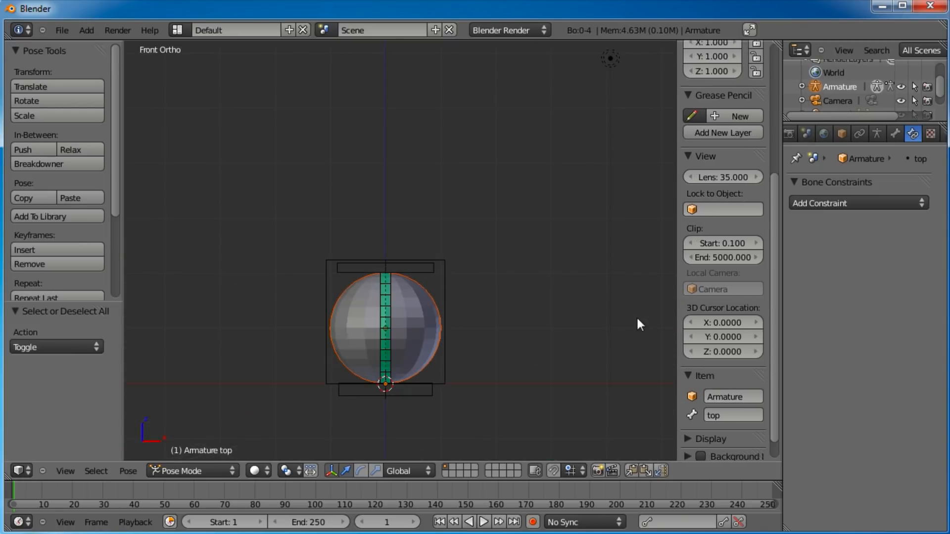
{"action": "scroll", "coordinate": [637, 316], "scroll_direction": "up", "scroll_amount": 3}
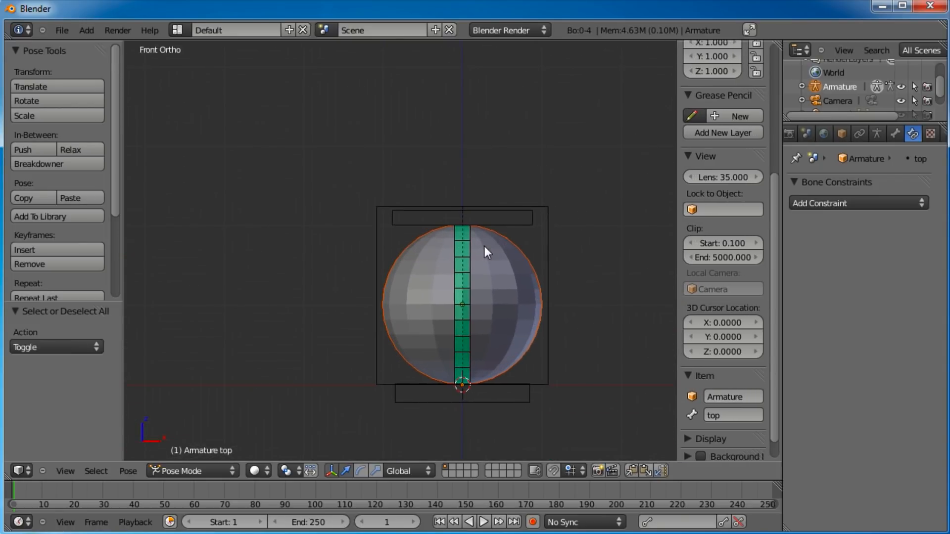
Step: Split off a new area beside the 3D view and set it to a DopeSheet in Action Editor mode
{"action": "left_click_drag", "start_coordinate": [6, 479], "coordinate": [232, 465]}
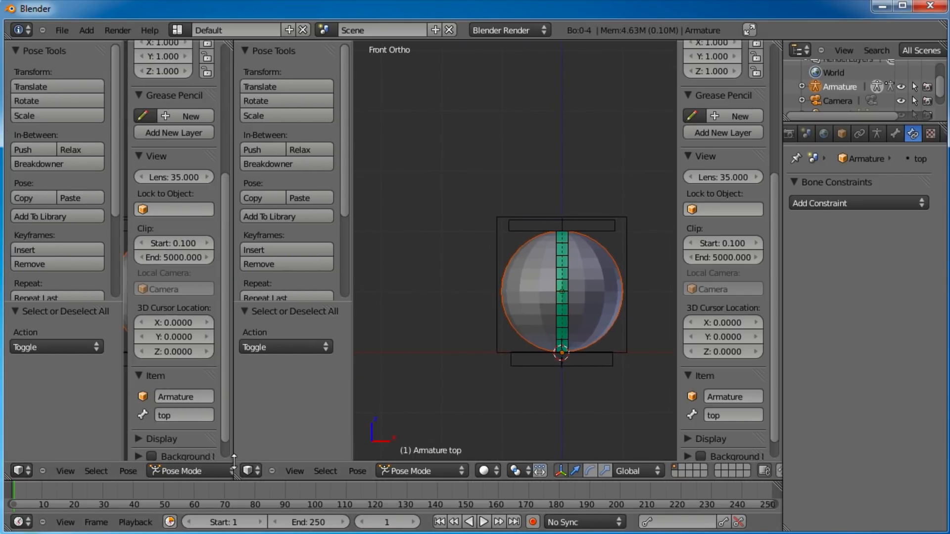
{"action": "left_click", "coordinate": [24, 470]}
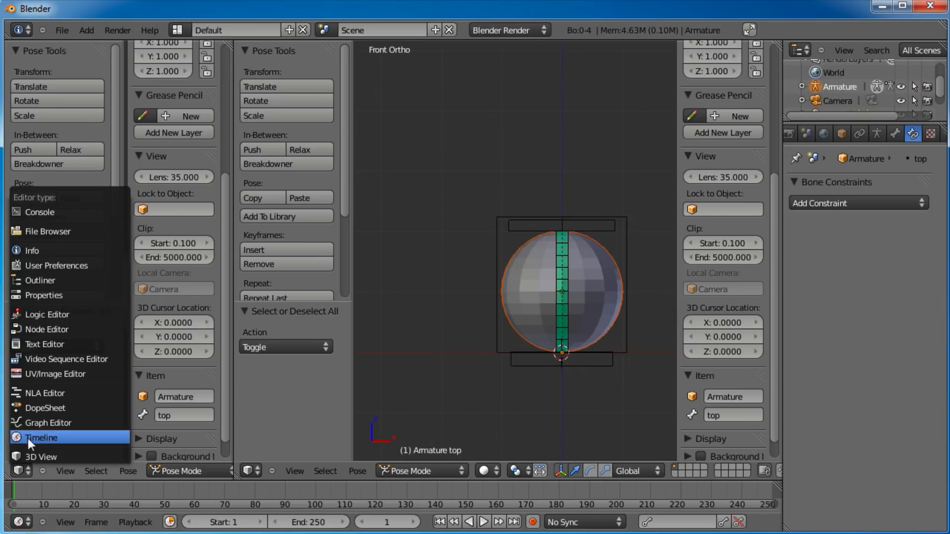
{"action": "left_click", "coordinate": [30, 409]}
{"action": "middle_click_drag", "start_coordinate": [177, 470], "coordinate": [91, 482]}
{"action": "left_click", "coordinate": [158, 470]}
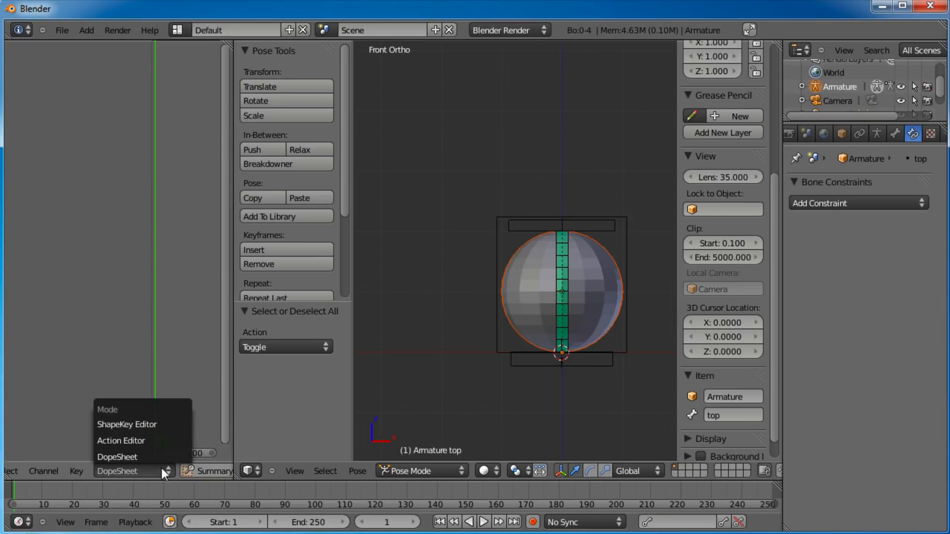
{"action": "left_click", "coordinate": [139, 438]}
Step: Select the master bone and raise it 3.739 along Z to lift the ball above the ground
{"action": "right_click", "coordinate": [624, 352]}
{"action": "scroll", "coordinate": [624, 354], "scroll_direction": "down", "scroll_amount": 3}
{"action": "middle_click_drag", "start_coordinate": [578, 303], "coordinate": [559, 359], "text": "shift"}
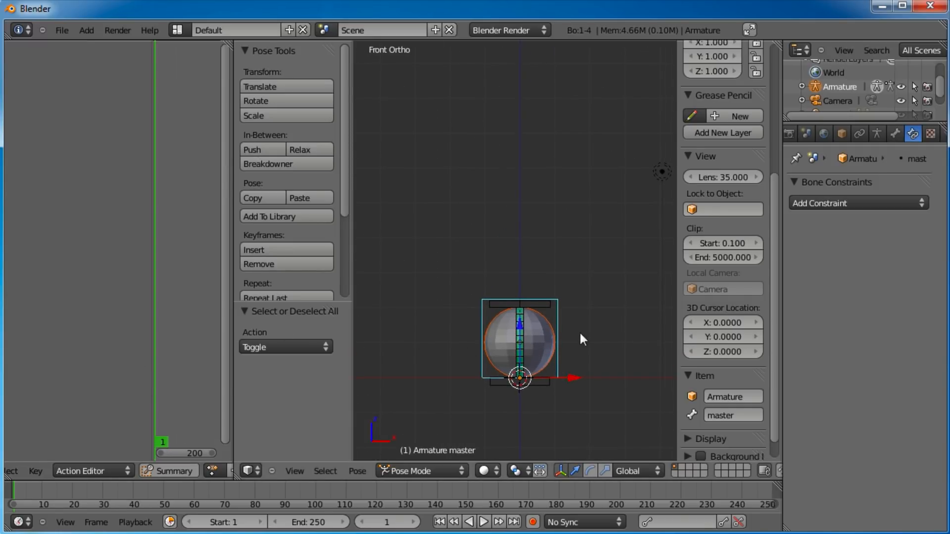
{"action": "middle_click_drag", "start_coordinate": [580, 335], "coordinate": [567, 348], "text": "shift"}
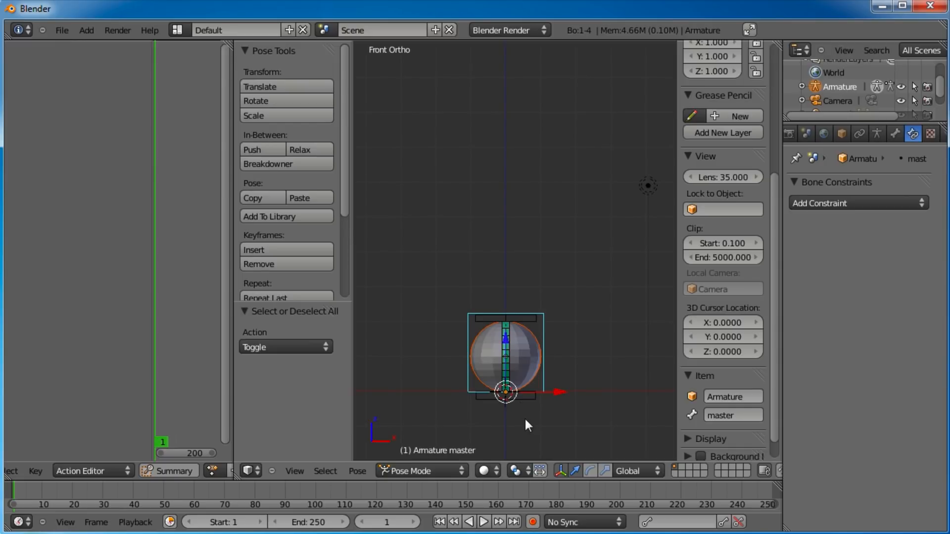
{"action": "left_click_drag", "start_coordinate": [506, 346], "coordinate": [509, 215]}
{"action": "scroll", "coordinate": [580, 195], "scroll_direction": "up", "scroll_amount": 2}
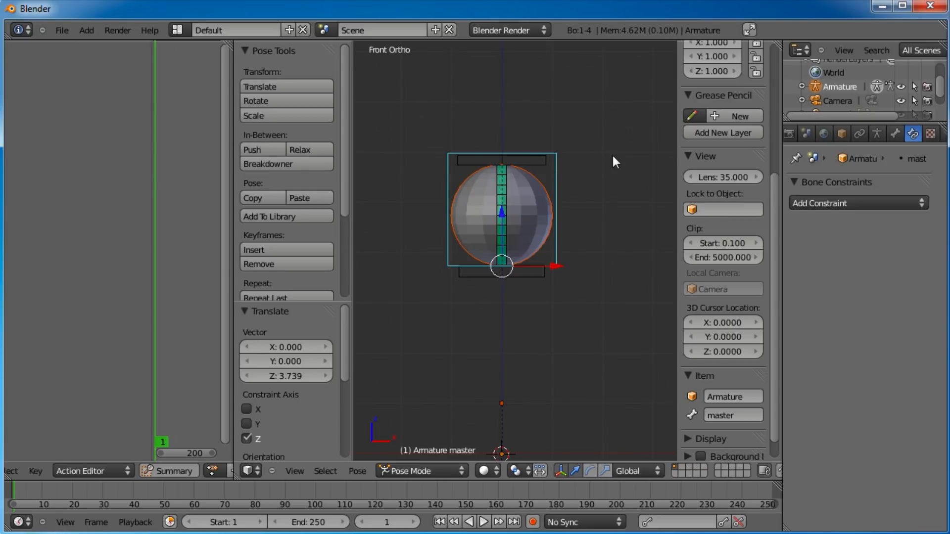
Step: Insert a keyframe for the raised master bone at frame 1
{"action": "scroll", "coordinate": [567, 204], "scroll_direction": "down", "scroll_amount": 2, "text": "ctrl"}
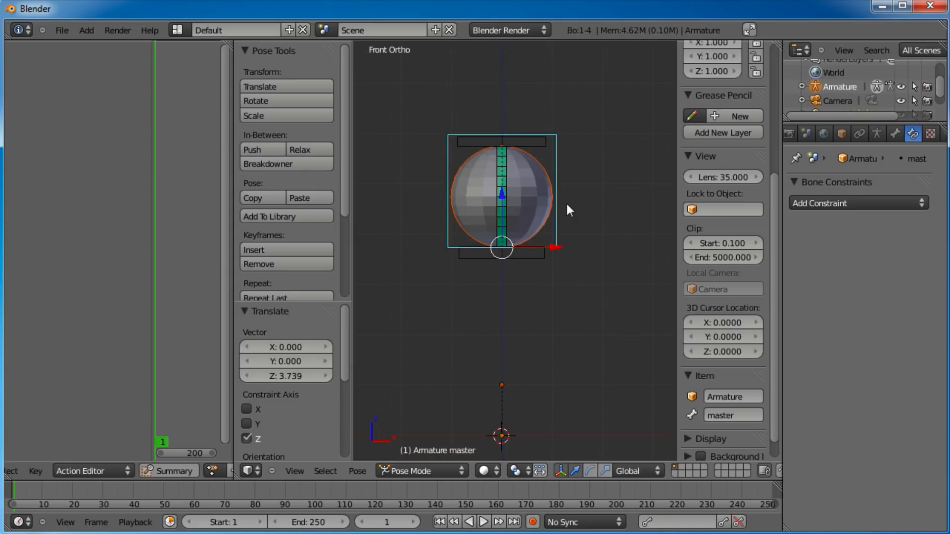
{"action": "key", "text": "i"}
{"action": "left_click", "coordinate": [538, 274]}
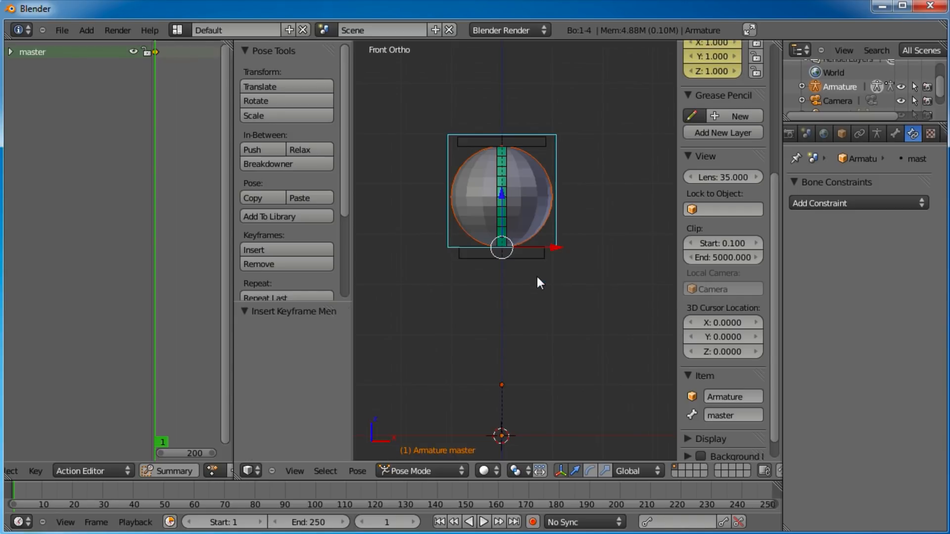
Step: Widen the Action Editor area and hide the 3D view's tool shelf
{"action": "middle_click_drag", "start_coordinate": [501, 348], "coordinate": [517, 365], "text": "shift"}
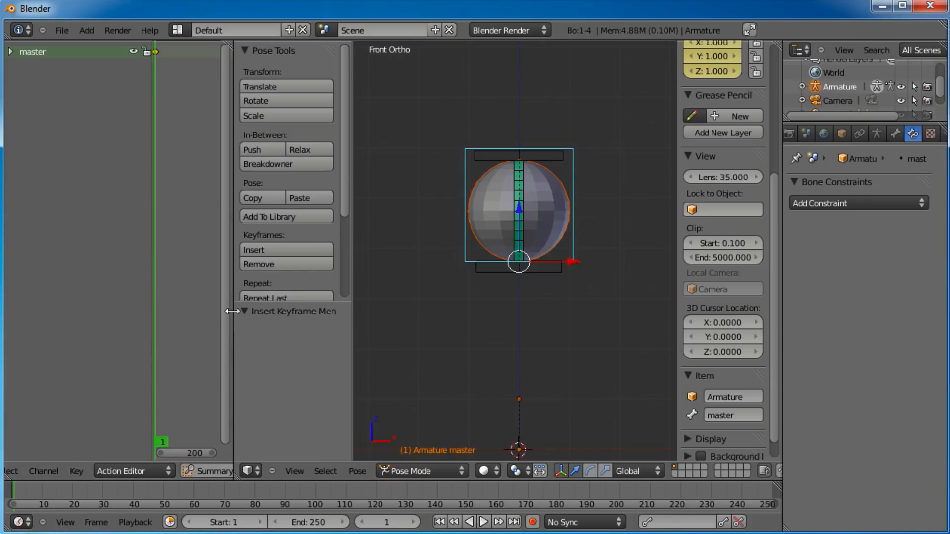
{"action": "left_click_drag", "start_coordinate": [232, 312], "coordinate": [271, 311]}
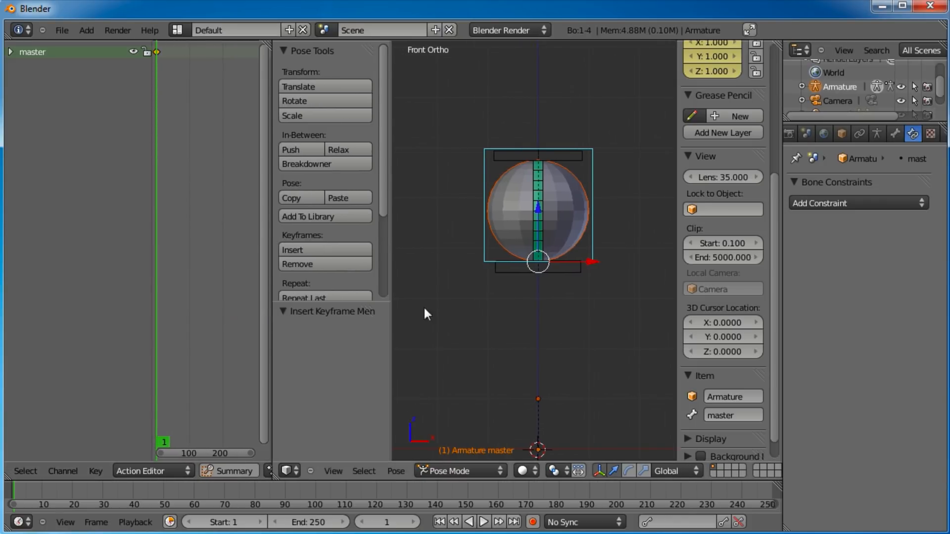
{"action": "key", "text": "t"}
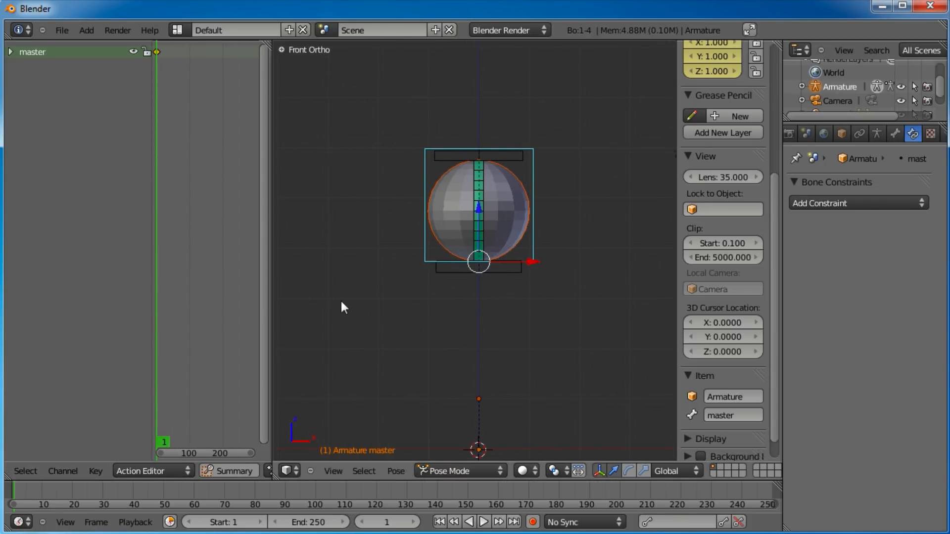
{"action": "left_click_drag", "start_coordinate": [272, 263], "coordinate": [338, 264]}
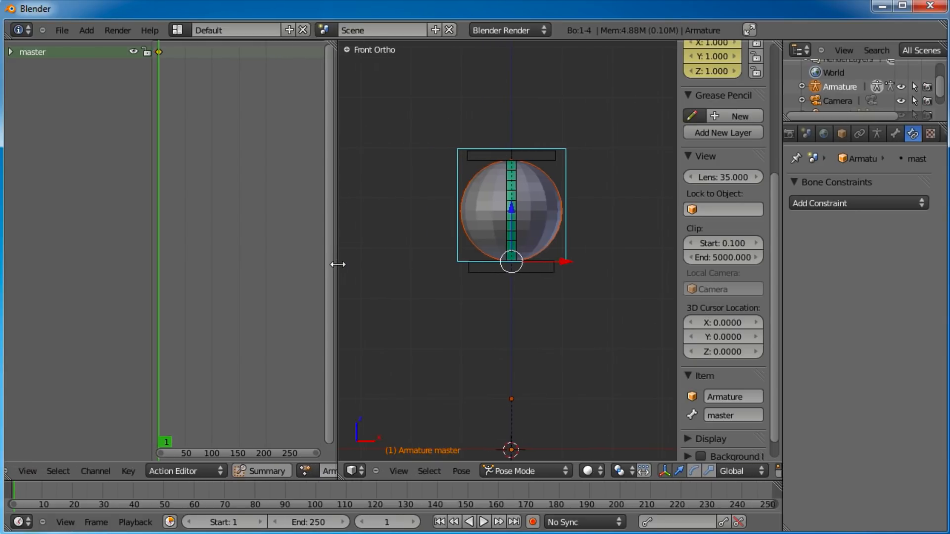
Step: Hide the 3D view's properties shelf and widen the Action Editor area slightly
{"action": "middle_click_drag", "start_coordinate": [496, 316], "coordinate": [497, 255], "text": "shift"}
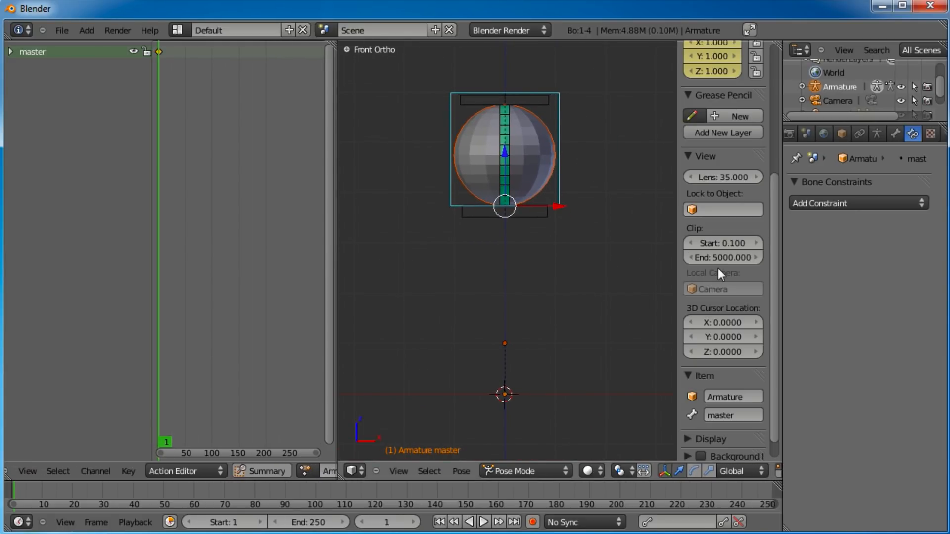
{"action": "key", "text": "n"}
{"action": "middle_click_drag", "start_coordinate": [546, 311], "coordinate": [550, 333], "text": "shift"}
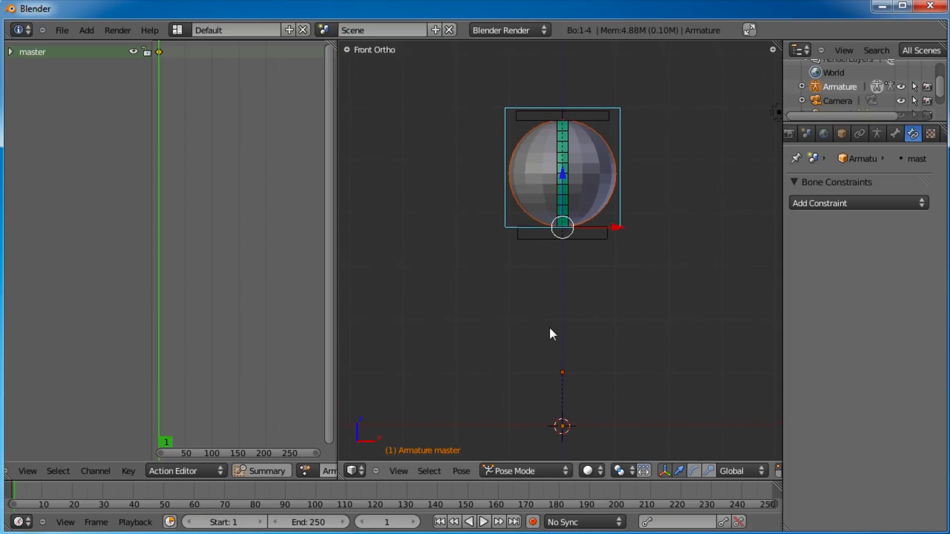
{"action": "left_click_drag", "start_coordinate": [336, 291], "coordinate": [365, 289]}
{"action": "middle_click_drag", "start_coordinate": [482, 280], "coordinate": [485, 299], "text": "shift"}
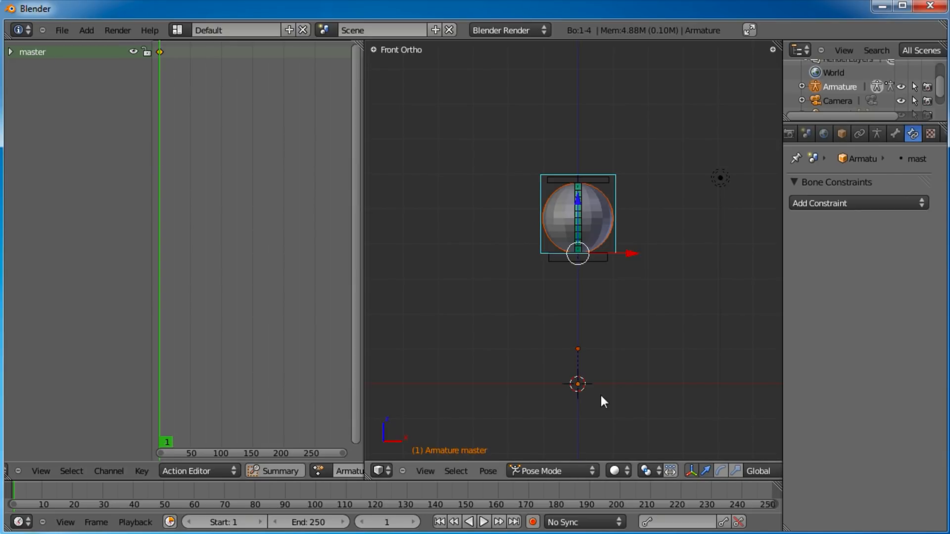
Step: Try to lower the master bone about 3.7 along Z to the ground at frame 10
{"action": "scroll", "coordinate": [123, 492], "scroll_direction": "up", "scroll_amount": 3}
{"action": "scroll", "coordinate": [97, 496], "scroll_direction": "up", "scroll_amount": 3}
{"action": "scroll", "coordinate": [146, 498], "scroll_direction": "up", "scroll_amount": 2}
{"action": "left_click_drag", "start_coordinate": [55, 495], "coordinate": [124, 497]}
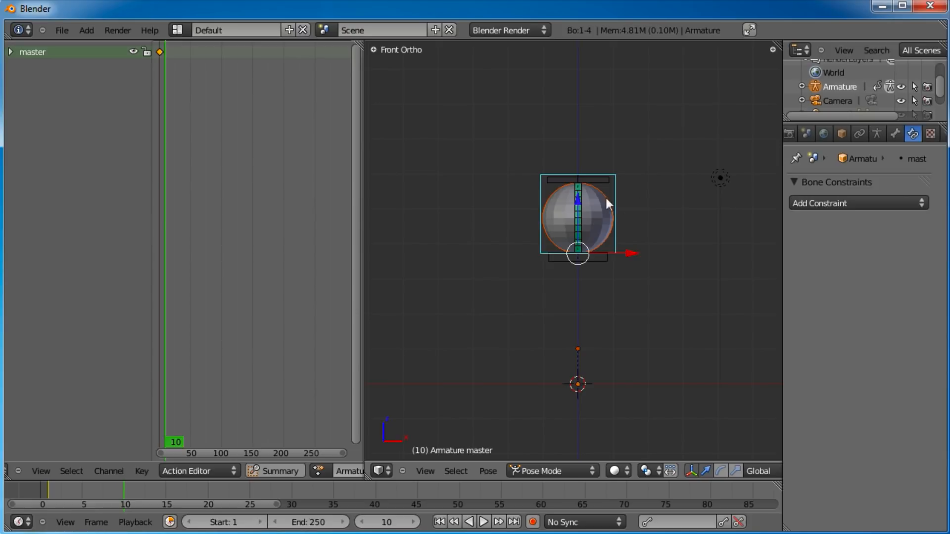
{"action": "key", "text": "g"}
{"action": "key", "text": "z"}
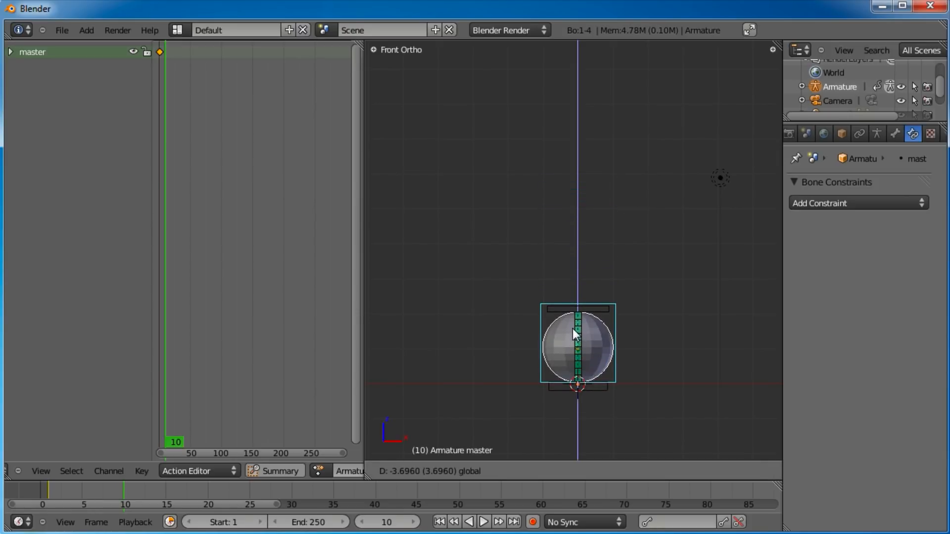
{"action": "left_click", "coordinate": [572, 329]}
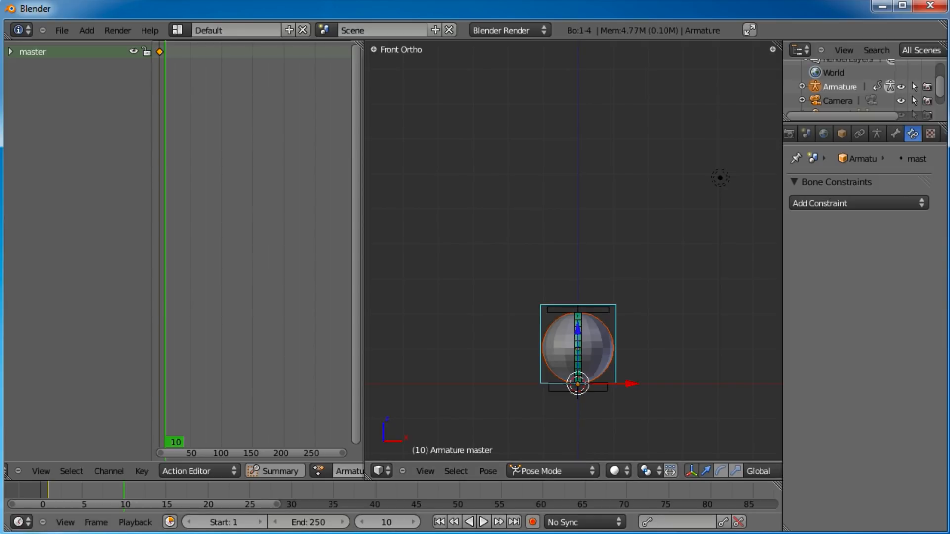
Step: At frame 10, lower the master bone about 3.7 along Z to the ground and record its keyframe
{"action": "mouse_move", "coordinate": [123, 496]}
{"action": "left_mouse_down"}
{"action": "mouse_move", "coordinate": [35, 488]}
{"action": "mouse_move", "coordinate": [121, 493]}
{"action": "left_mouse_up"}
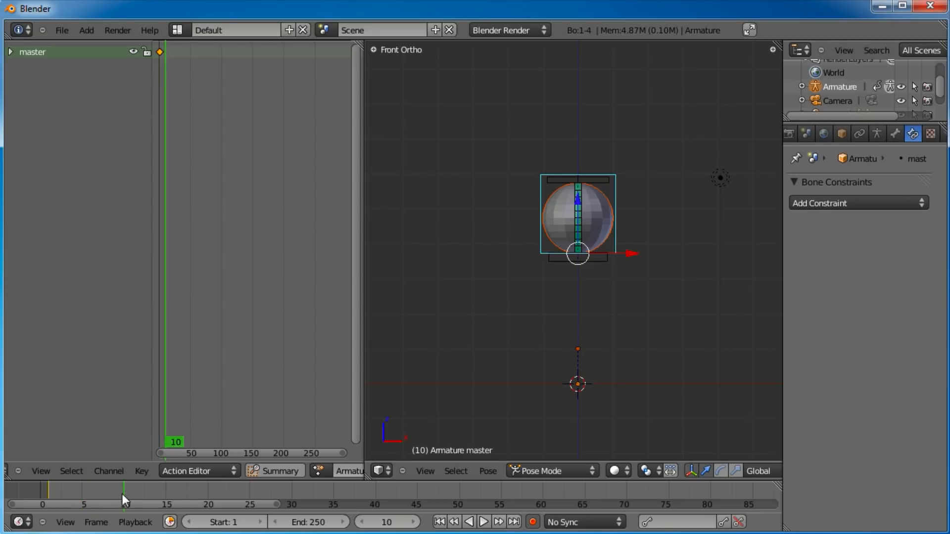
{"action": "key", "text": "g"}
{"action": "key", "text": "z"}
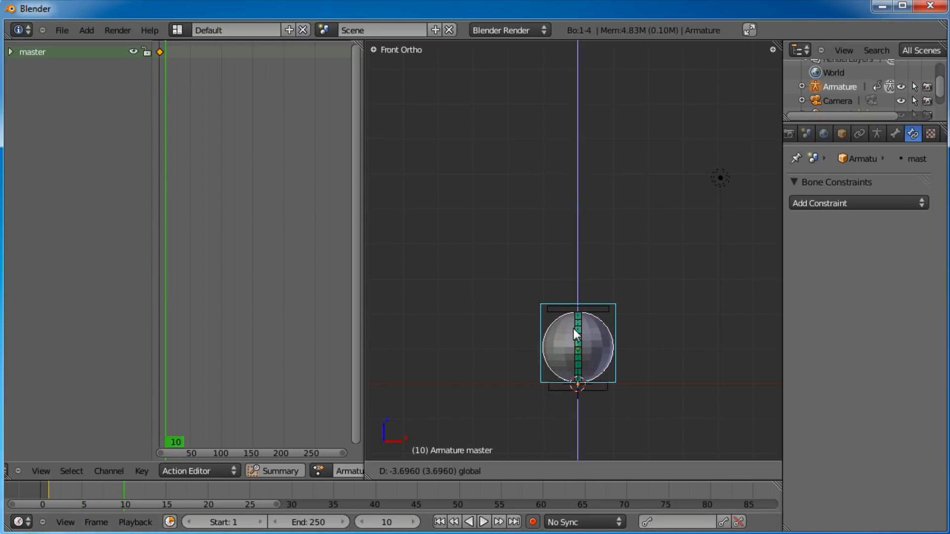
{"action": "left_click", "coordinate": [572, 329]}
Step: At frame 20, raise the master bone along Z back to about its starting height, recording a keyframe
{"action": "left_click_drag", "start_coordinate": [115, 486], "coordinate": [208, 496]}
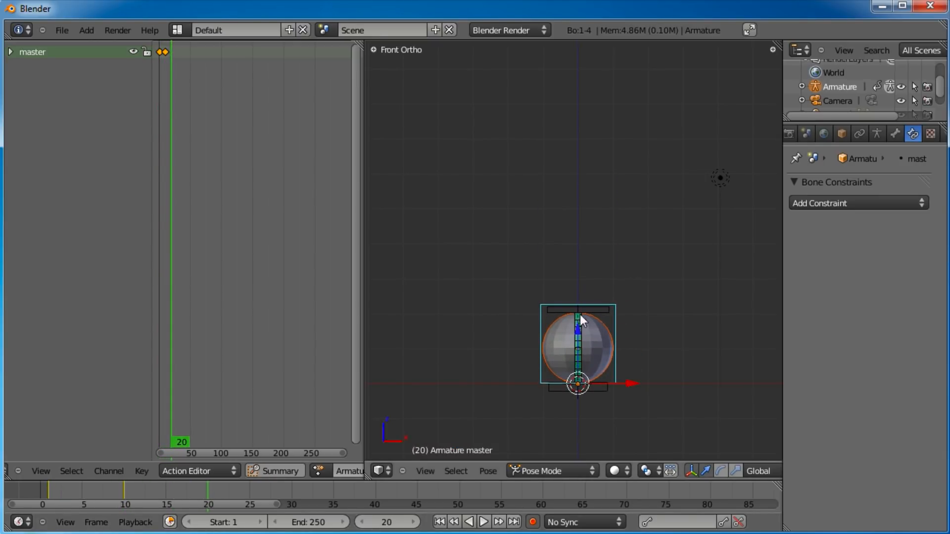
{"action": "key", "text": "g"}
{"action": "key", "text": "z"}
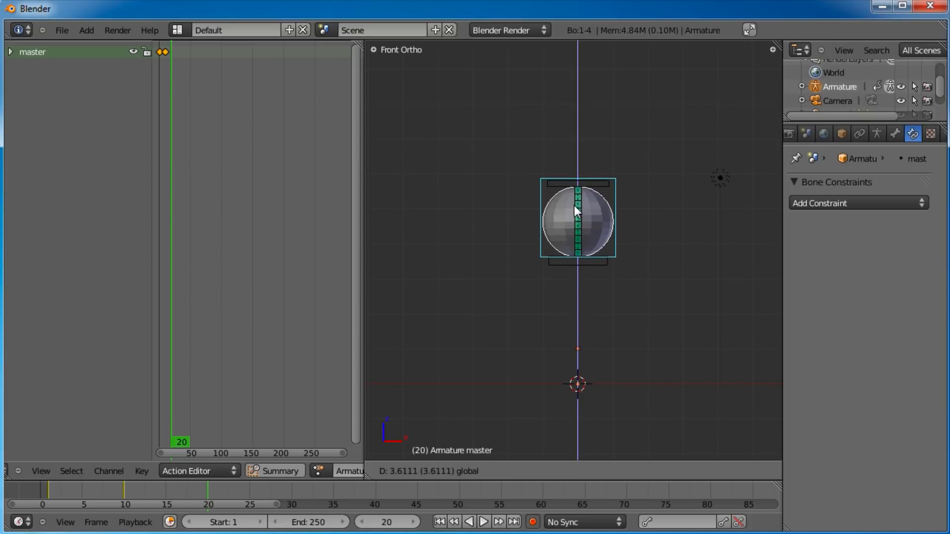
{"action": "left_click", "coordinate": [573, 203]}
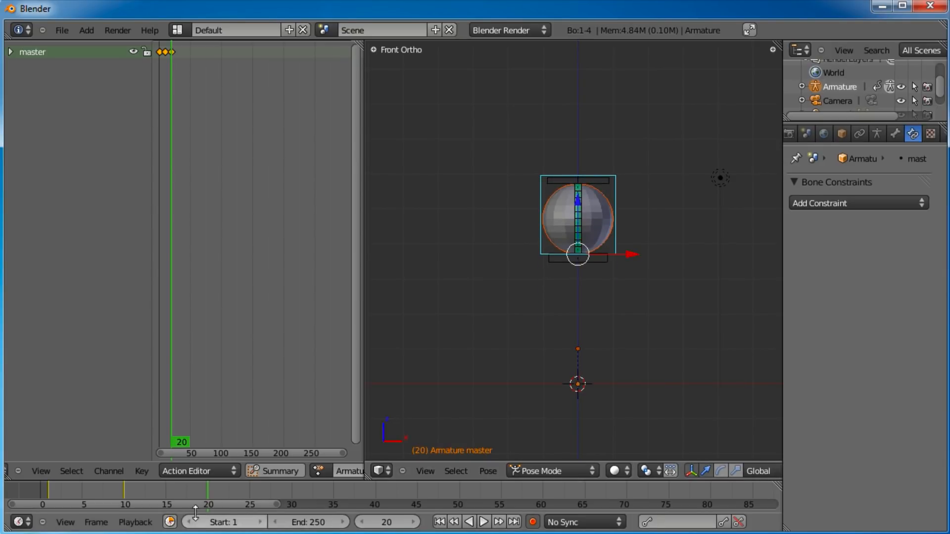
Step: Return to frame 1, select the bottom bone and raise it along Z to squash the ball, recording a keyframe
{"action": "mouse_move", "coordinate": [55, 486]}
{"action": "left_mouse_down"}
{"action": "mouse_move", "coordinate": [245, 494]}
{"action": "mouse_move", "coordinate": [54, 492]}
{"action": "mouse_move", "coordinate": [214, 496]}
{"action": "mouse_move", "coordinate": [61, 497]}
{"action": "left_mouse_up"}
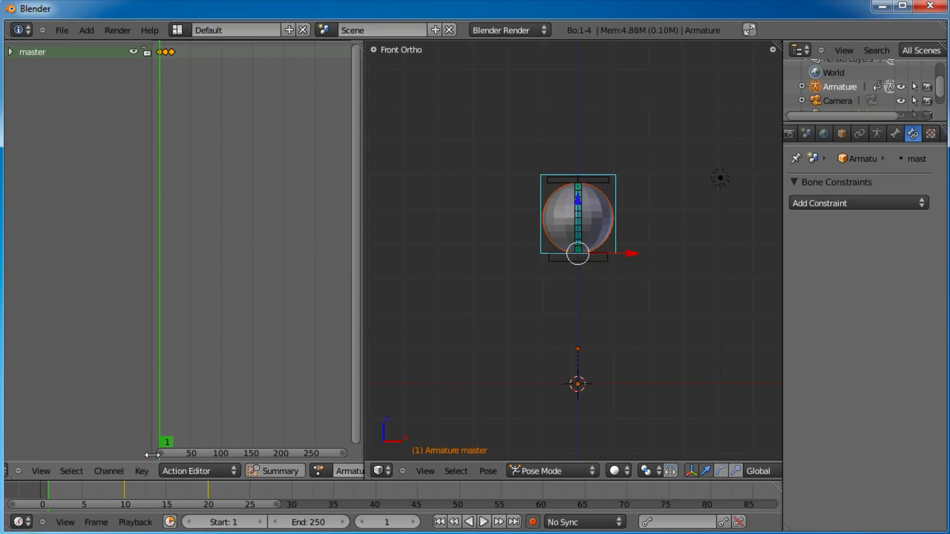
{"action": "middle_click_drag", "start_coordinate": [133, 498], "coordinate": [181, 497]}
{"action": "scroll", "coordinate": [465, 343], "scroll_direction": "up", "scroll_amount": 2}
{"action": "left_click_drag", "start_coordinate": [164, 497], "coordinate": [97, 498]}
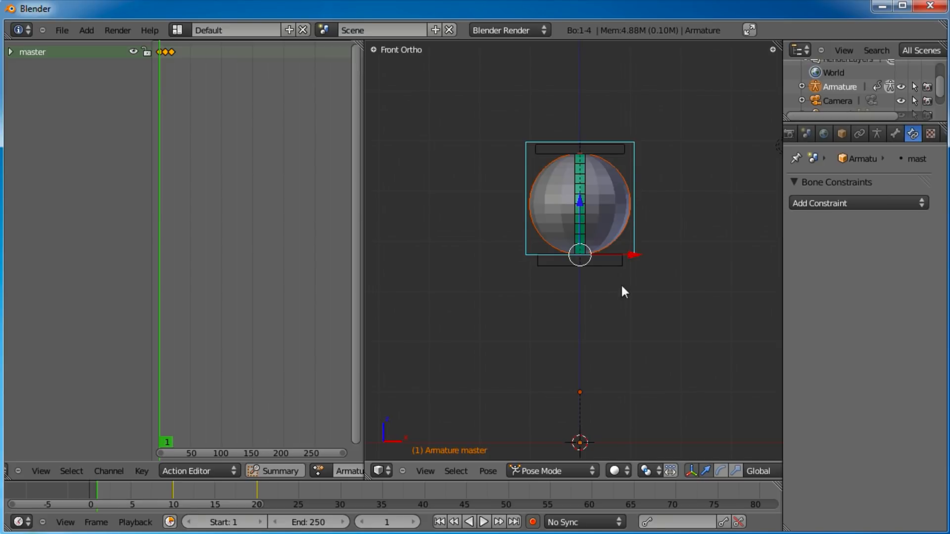
{"action": "middle_click_drag", "start_coordinate": [580, 284], "coordinate": [593, 309], "text": "shift"}
{"action": "scroll", "coordinate": [577, 313], "scroll_direction": "down", "scroll_amount": 2}
{"action": "scroll", "coordinate": [583, 306], "scroll_direction": "up", "scroll_amount": 2}
{"action": "right_click", "coordinate": [605, 283]}
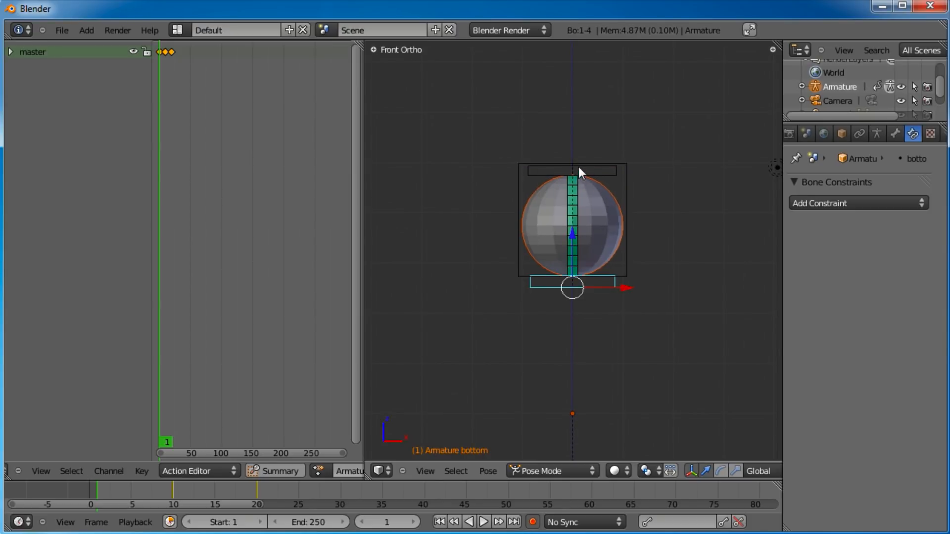
{"action": "key", "text": "g"}
{"action": "key", "text": "z"}
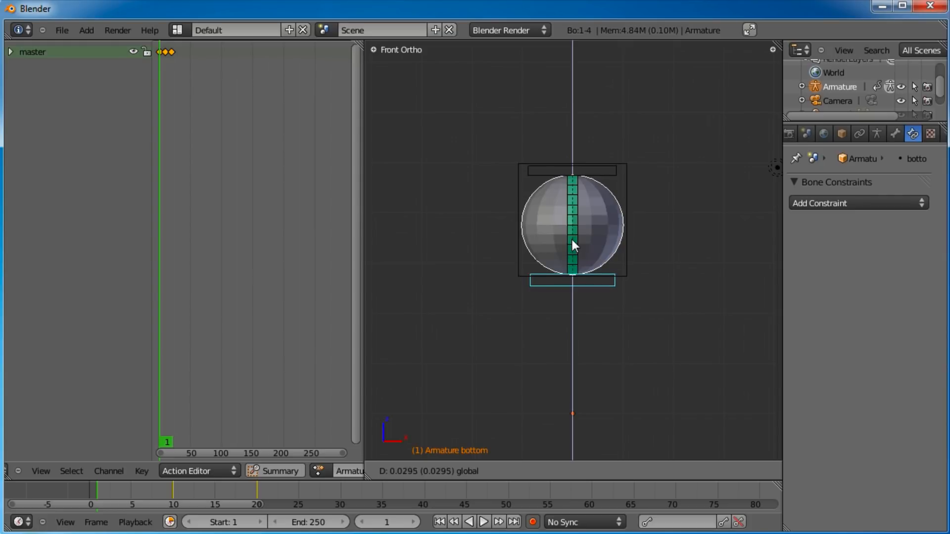
{"action": "left_click", "coordinate": [571, 200]}
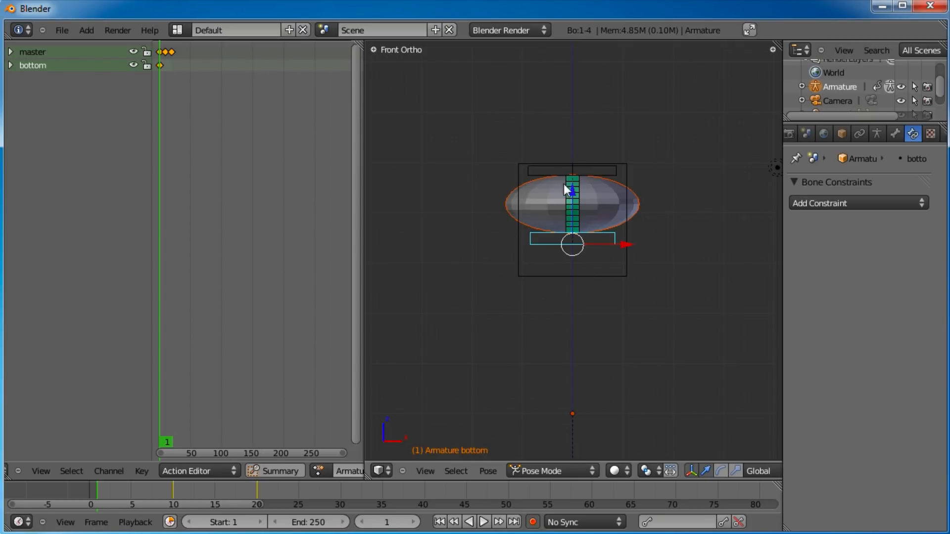
Step: At frame 10, clear the bottom bone's location to restore the round ball, recording a keyframe
{"action": "middle_click_drag", "start_coordinate": [591, 341], "coordinate": [567, 274], "text": "shift"}
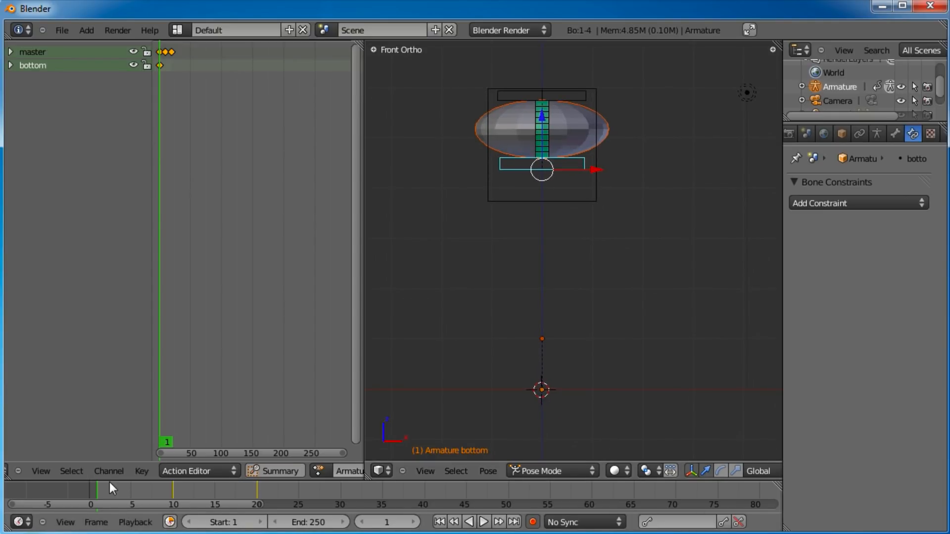
{"action": "left_click_drag", "start_coordinate": [97, 494], "coordinate": [173, 492]}
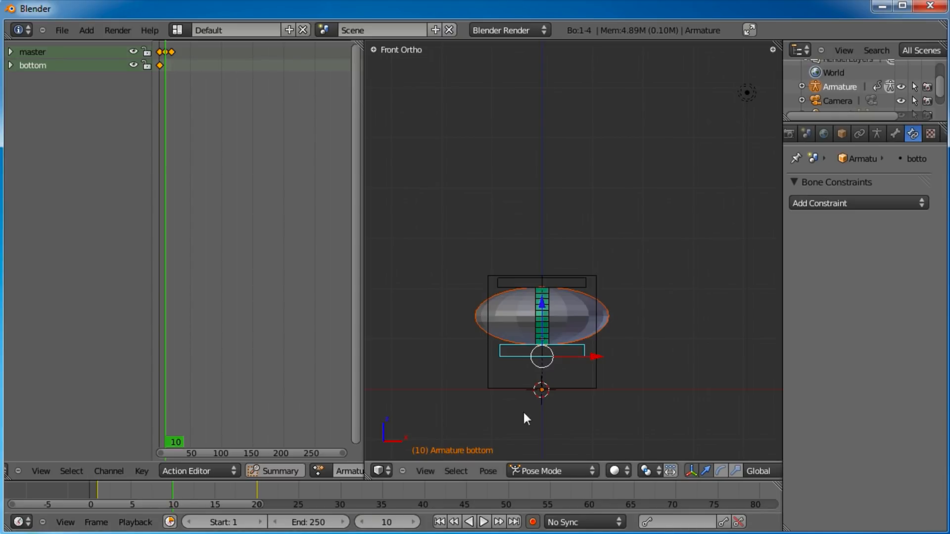
{"action": "middle_click_drag", "start_coordinate": [535, 398], "coordinate": [539, 355], "text": "shift"}
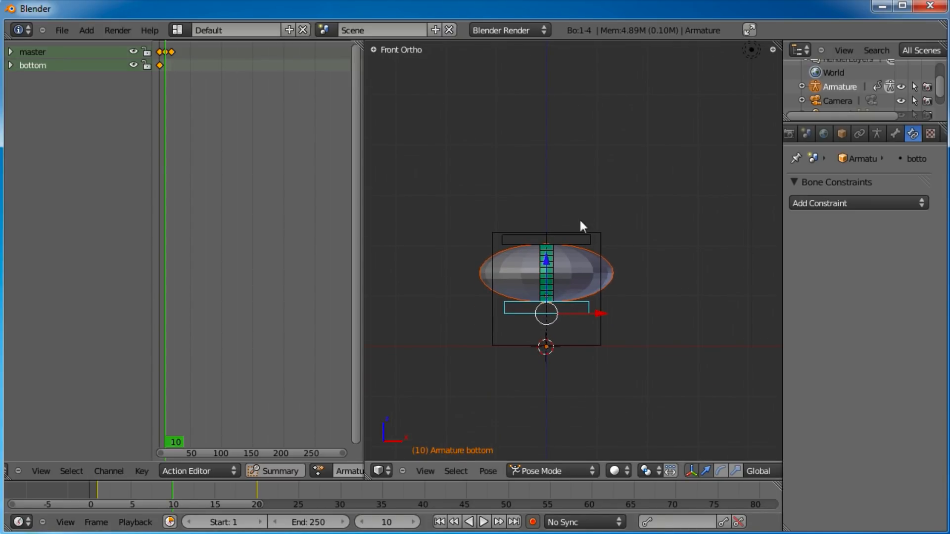
{"action": "key", "text": "alt+g"}
{"action": "left_click", "coordinate": [520, 385]}
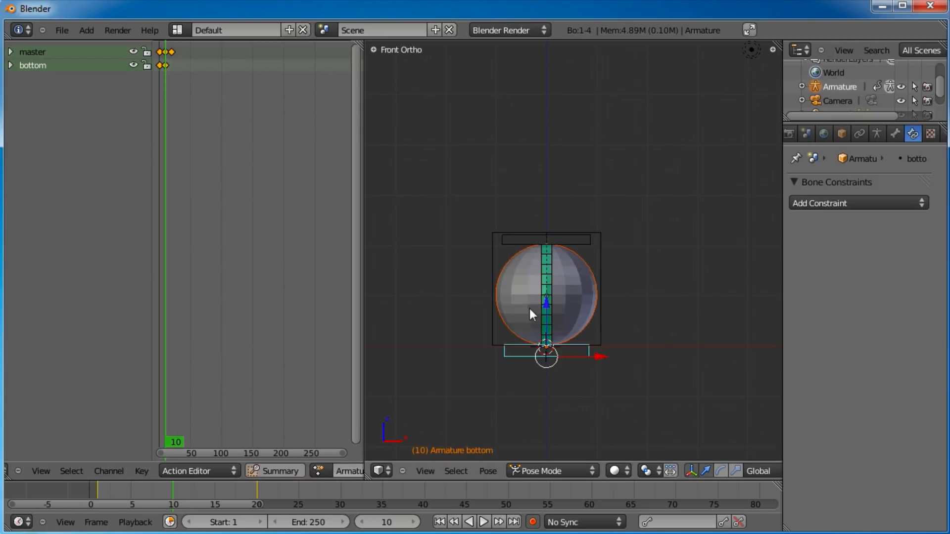
Step: At frame 4, lower the bottom bone about 1.4 along Z to stretch the falling ball, recording a keyframe
{"action": "left_click_drag", "start_coordinate": [125, 489], "coordinate": [173, 491]}
{"action": "left_click_drag", "start_coordinate": [162, 498], "coordinate": [118, 491]}
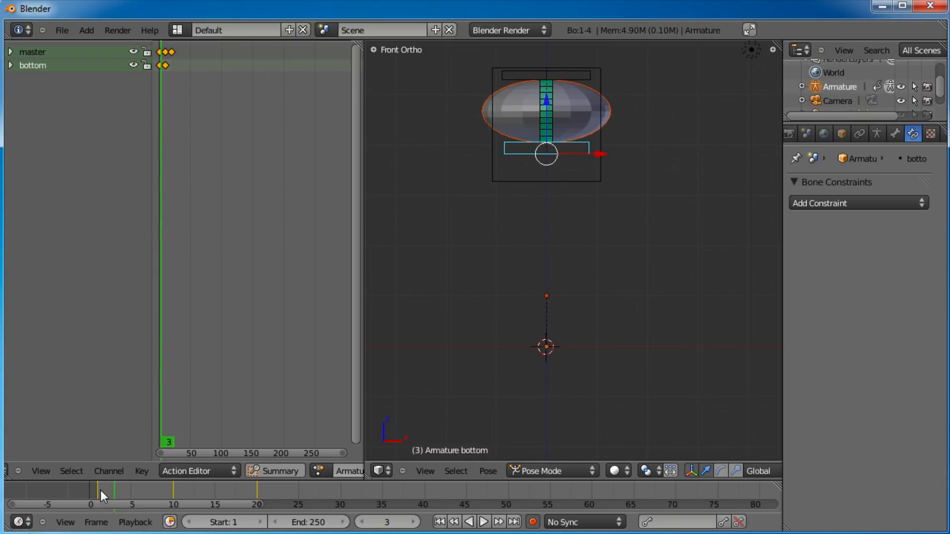
{"action": "left_click", "coordinate": [99, 491]}
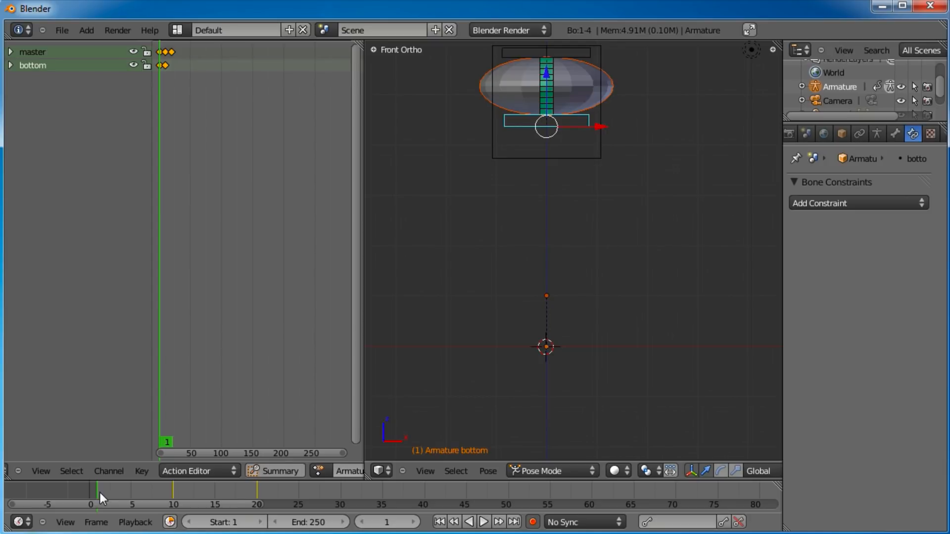
{"action": "left_click_drag", "start_coordinate": [99, 492], "coordinate": [121, 495]}
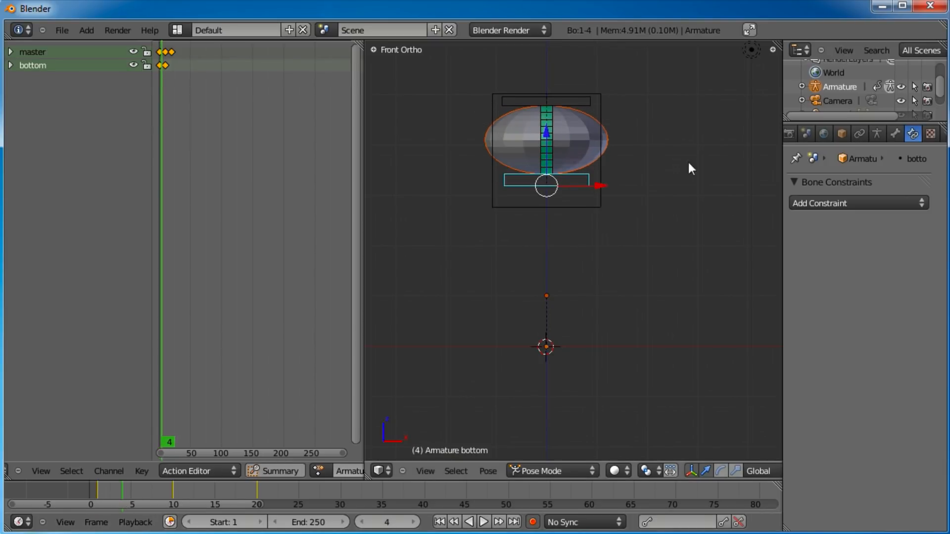
{"action": "key", "text": "g"}
{"action": "key", "text": "z"}
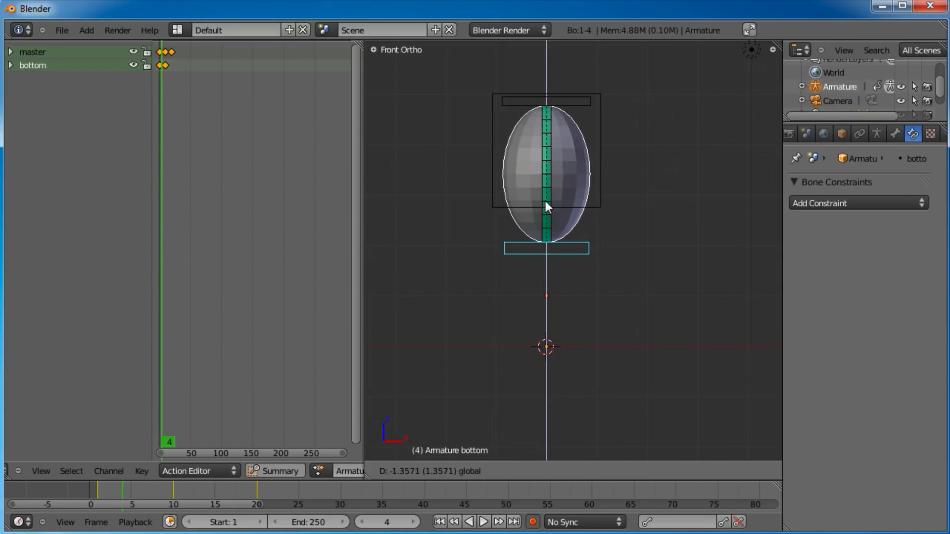
{"action": "left_click", "coordinate": [546, 199]}
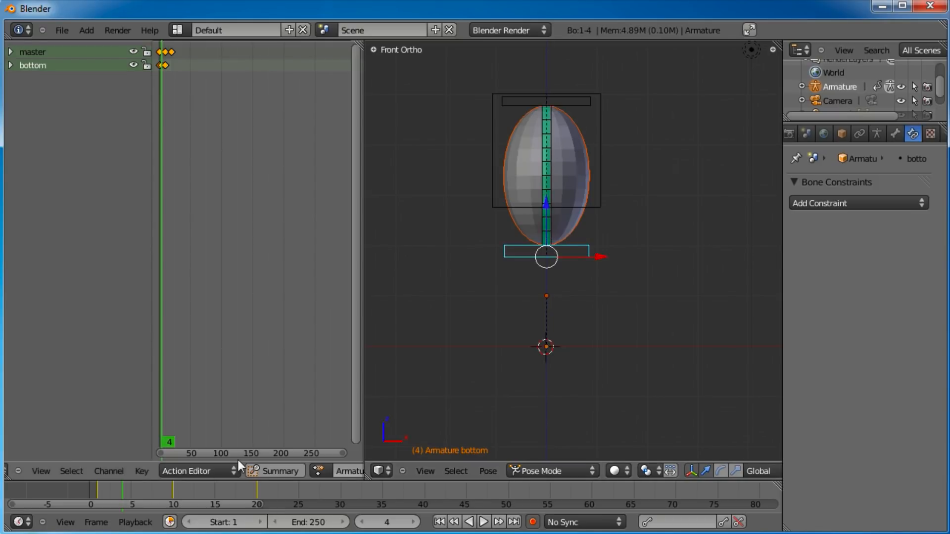
Step: At frame 10, select the top bone and lower it along Z to squash the ball on the ground, recording a keyframe
{"action": "left_click", "coordinate": [97, 494]}
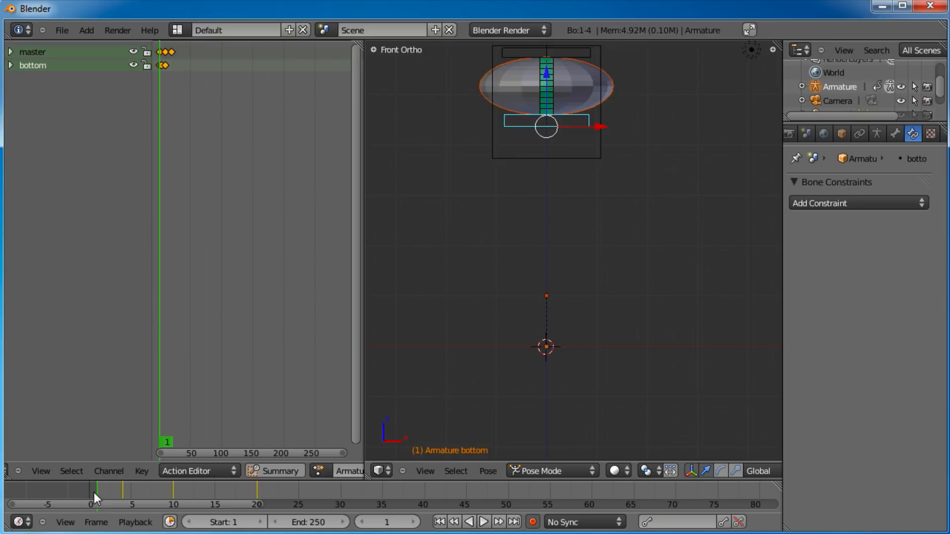
{"action": "left_click_drag", "start_coordinate": [97, 492], "coordinate": [174, 495]}
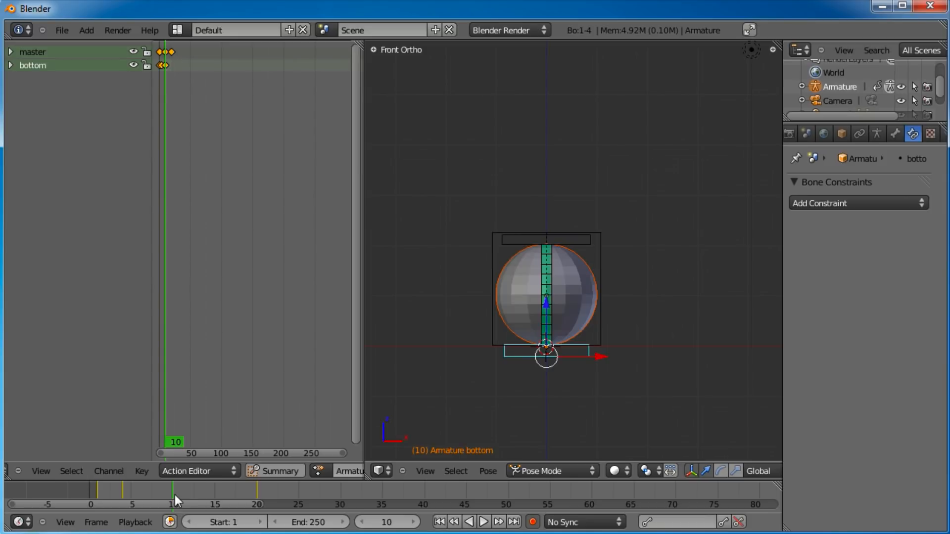
{"action": "right_click", "coordinate": [588, 249]}
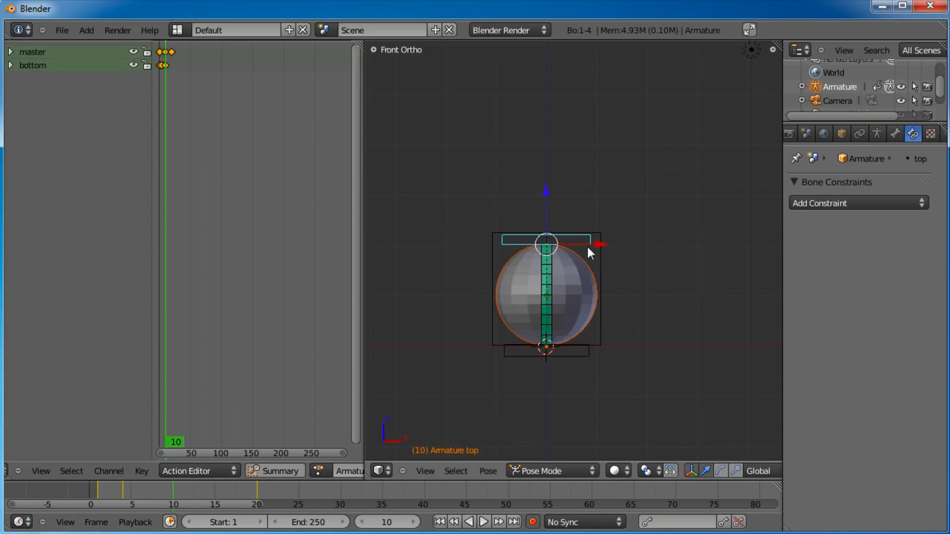
{"action": "left_click_drag", "start_coordinate": [550, 191], "coordinate": [551, 248]}
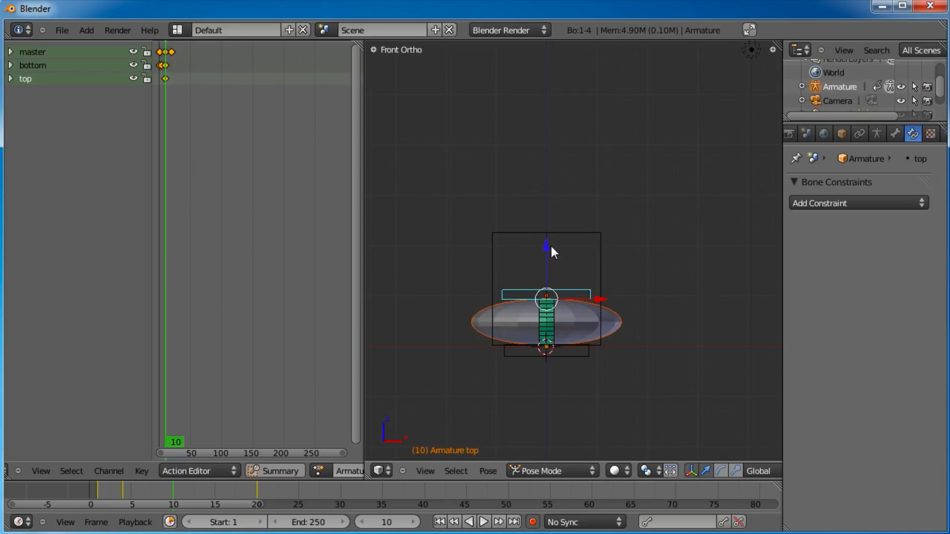
Step: At frame 1, clear the top bone's location and record its keyframe
{"action": "left_click_drag", "start_coordinate": [173, 492], "coordinate": [99, 493]}
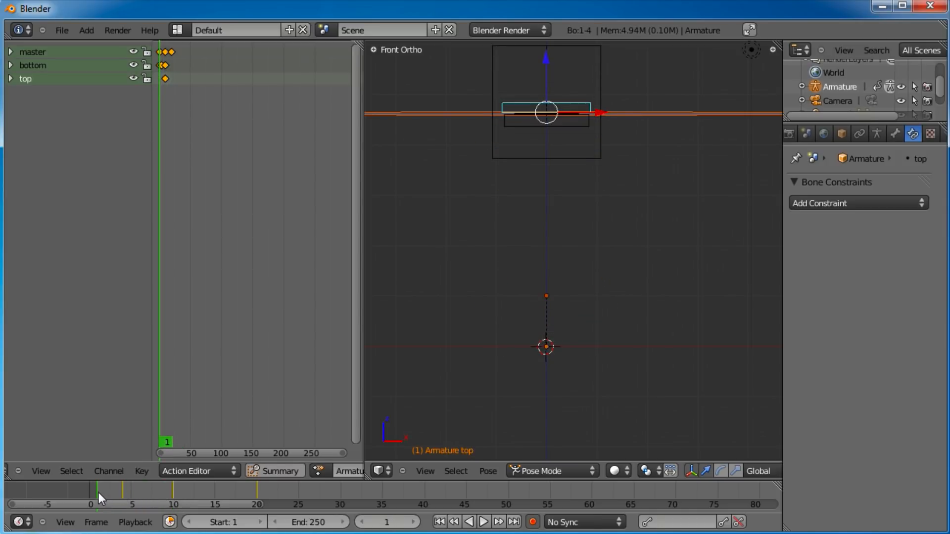
{"action": "key", "text": "alt+g"}
{"action": "left_click", "coordinate": [542, 96]}
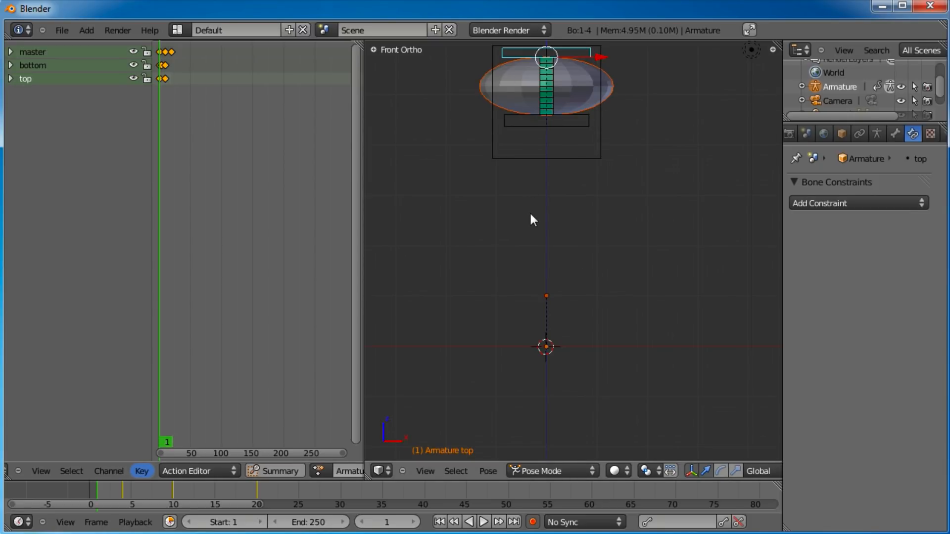
Step: At frame 9, clear the top bone's location so the ball stays unsquashed until just before impact, recording a keyframe
{"action": "middle_click_drag", "start_coordinate": [560, 201], "coordinate": [563, 214], "text": "shift"}
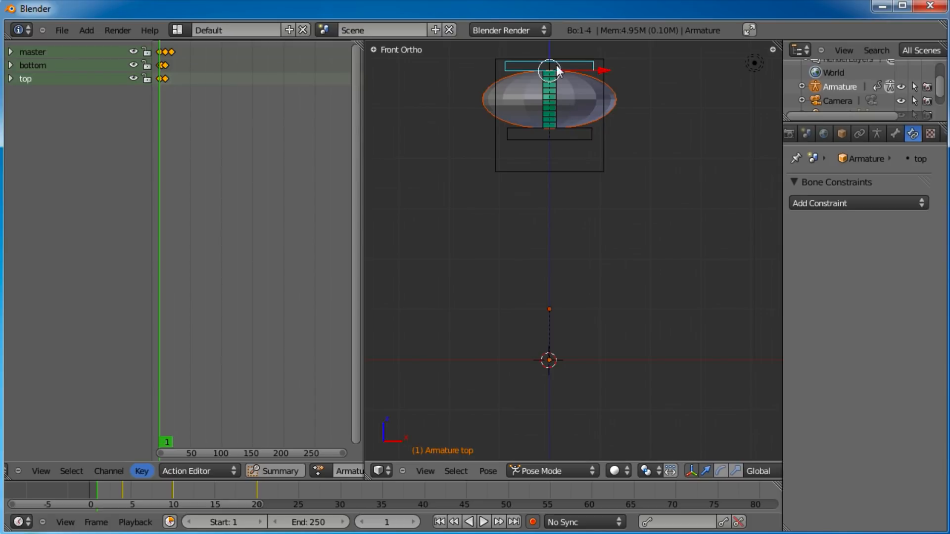
{"action": "left_click_drag", "start_coordinate": [102, 496], "coordinate": [131, 497]}
{"action": "mouse_move", "coordinate": [153, 497]}
{"action": "left_mouse_down"}
{"action": "mouse_move", "coordinate": [105, 494]}
{"action": "mouse_move", "coordinate": [167, 494]}
{"action": "mouse_move", "coordinate": [147, 494]}
{"action": "mouse_move", "coordinate": [182, 486]}
{"action": "mouse_move", "coordinate": [165, 489]}
{"action": "left_mouse_up"}
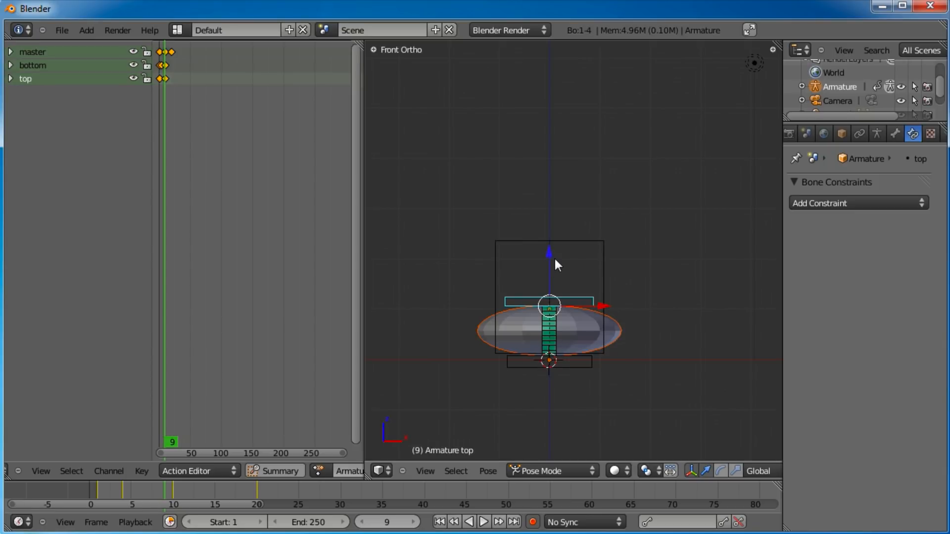
{"action": "left_click_drag", "start_coordinate": [548, 251], "coordinate": [550, 205]}
{"action": "key", "text": "alt+g"}
{"action": "left_click", "coordinate": [549, 207]}
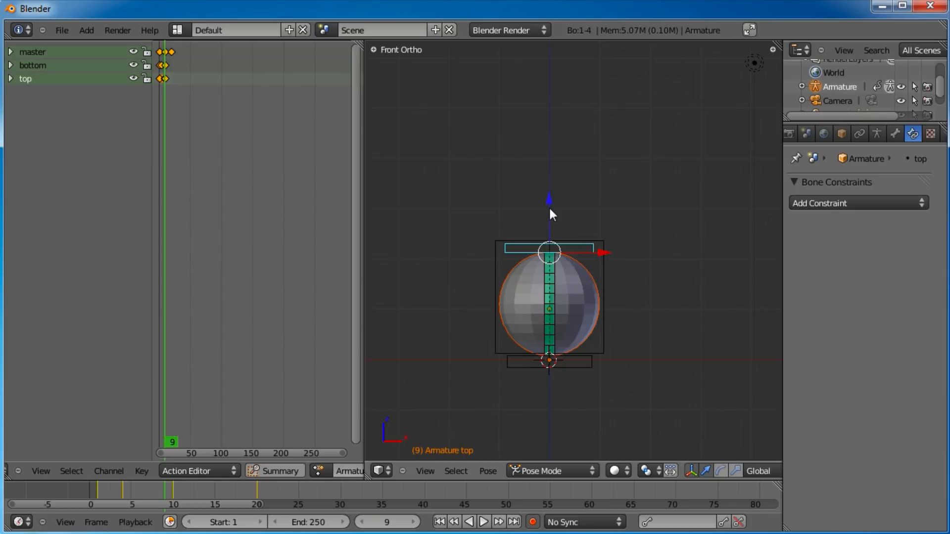
Step: Move the top bone's squash keyframe from frame 10 to frame 12 and scrub around the impact to check it
{"action": "left_click", "coordinate": [171, 490]}
{"action": "left_click", "coordinate": [181, 488]}
{"action": "left_click", "coordinate": [174, 493]}
{"action": "middle_click_drag", "start_coordinate": [195, 135], "coordinate": [253, 100], "text": "ctrl"}
{"action": "left_click", "coordinate": [254, 78]}
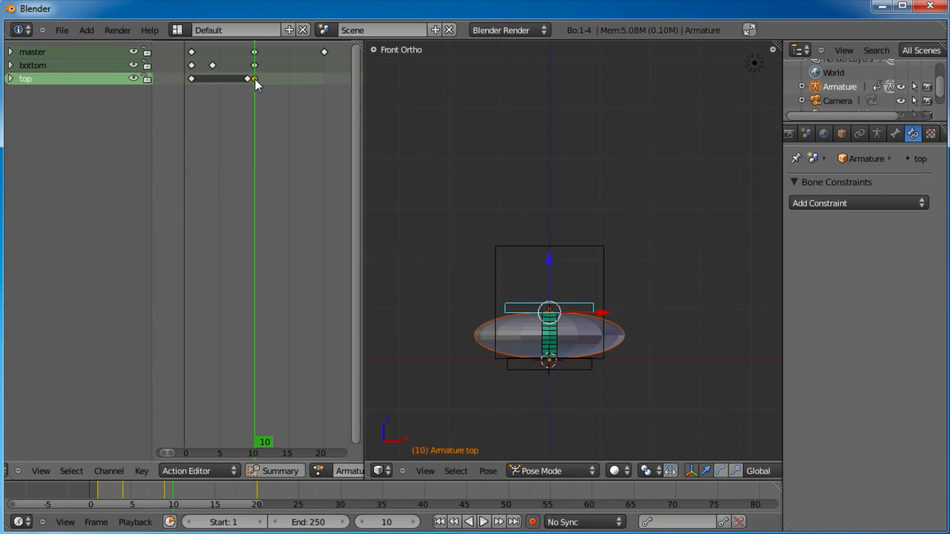
{"action": "key", "text": "g"}
{"action": "left_click", "coordinate": [271, 84]}
{"action": "middle_click_drag", "start_coordinate": [269, 163], "coordinate": [225, 181], "text": "ctrl"}
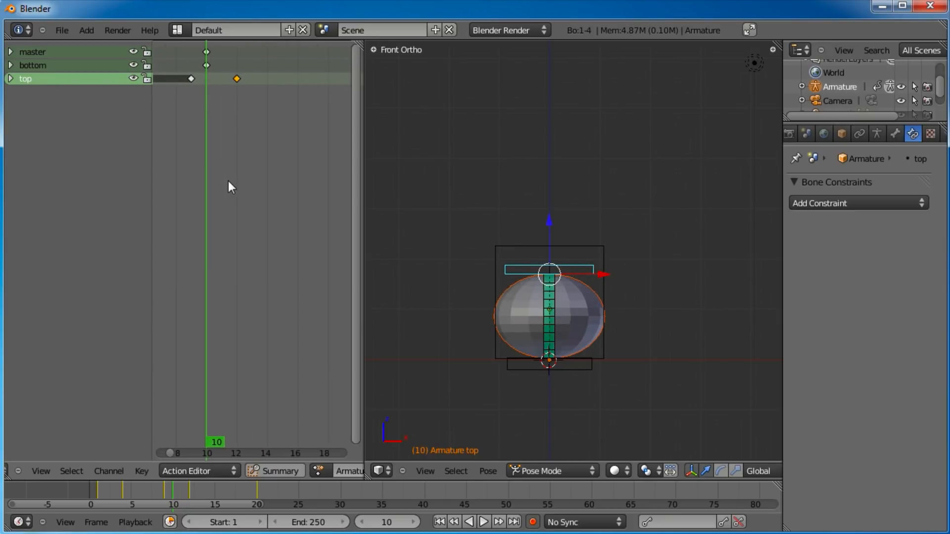
{"action": "left_click_drag", "start_coordinate": [196, 171], "coordinate": [216, 189]}
{"action": "scroll", "coordinate": [573, 253], "scroll_direction": "down", "scroll_amount": 3}
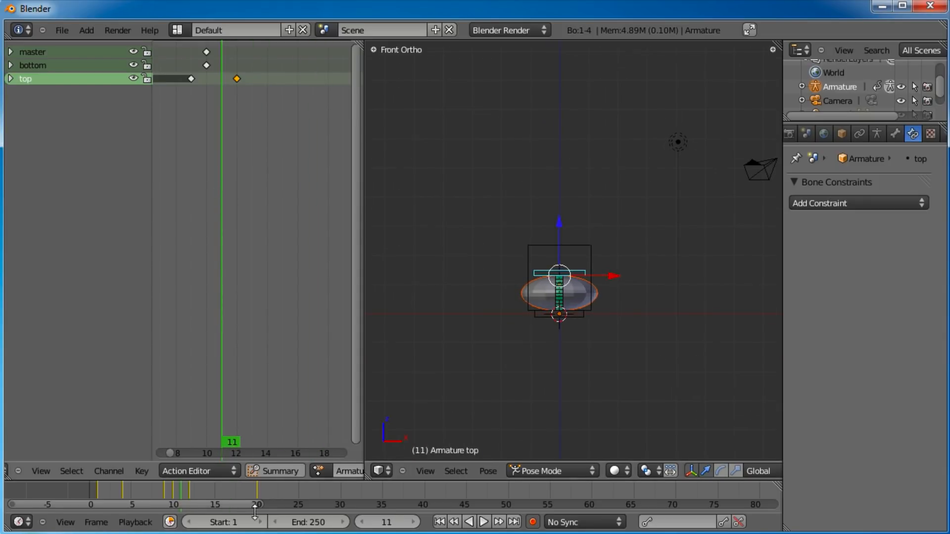
Step: At frame 15, select the top bone and raise it along Z to stretch the rebounding ball, recording a keyframe
{"action": "left_click", "coordinate": [96, 495]}
{"action": "left_click_drag", "start_coordinate": [97, 495], "coordinate": [124, 494]}
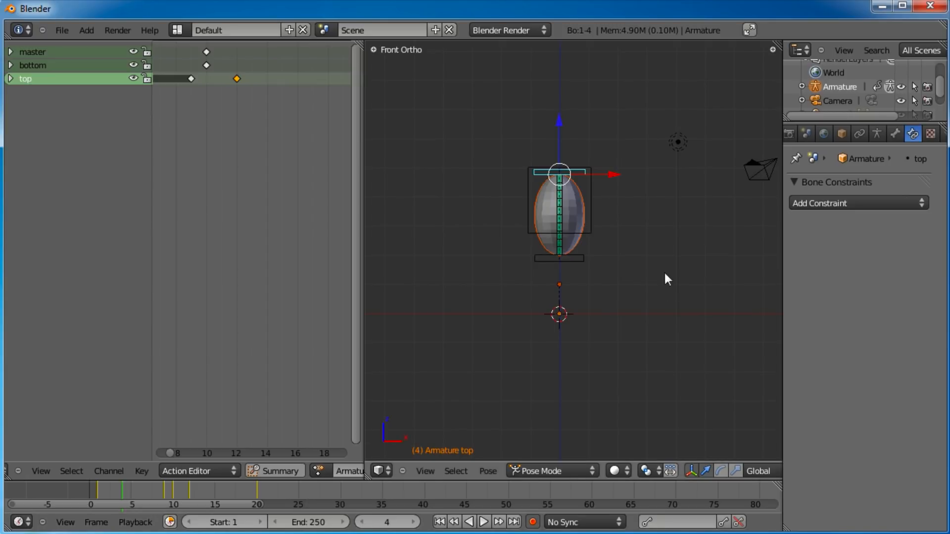
{"action": "right_click", "coordinate": [584, 263]}
{"action": "left_click_drag", "start_coordinate": [132, 498], "coordinate": [214, 491]}
{"action": "right_click", "coordinate": [571, 226]}
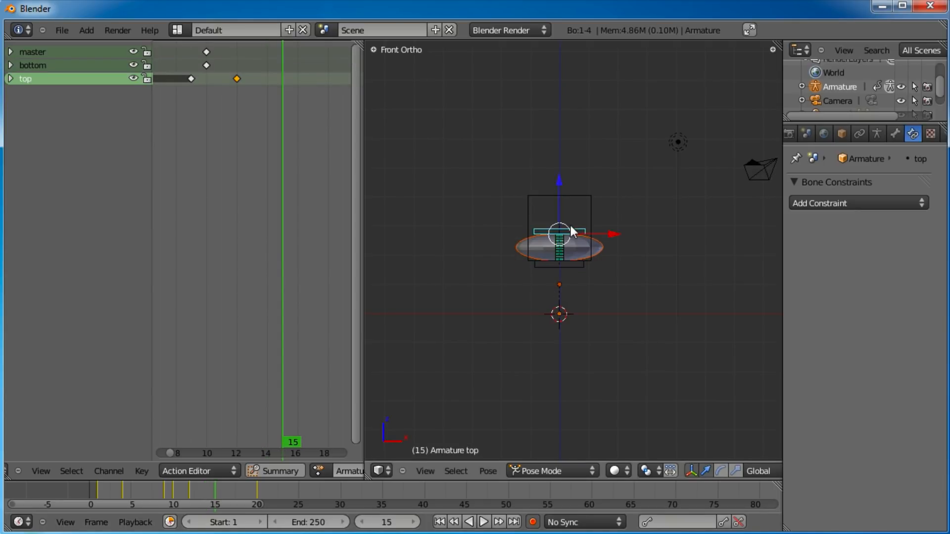
{"action": "left_click_drag", "start_coordinate": [559, 189], "coordinate": [562, 113]}
Step: Review the rebound, then at frame 20 clear the top bone's location, recording a keyframe
{"action": "mouse_move", "coordinate": [205, 493]}
{"action": "left_mouse_down"}
{"action": "mouse_move", "coordinate": [94, 494]}
{"action": "mouse_move", "coordinate": [224, 492]}
{"action": "mouse_move", "coordinate": [99, 497]}
{"action": "mouse_move", "coordinate": [229, 502]}
{"action": "mouse_move", "coordinate": [117, 501]}
{"action": "mouse_move", "coordinate": [201, 503]}
{"action": "mouse_move", "coordinate": [173, 498]}
{"action": "mouse_move", "coordinate": [221, 489]}
{"action": "left_mouse_up"}
{"action": "scroll", "coordinate": [673, 238], "scroll_direction": "up", "scroll_amount": 4}
{"action": "left_click", "coordinate": [180, 497]}
{"action": "scroll", "coordinate": [638, 222], "scroll_direction": "down", "scroll_amount": 3}
{"action": "middle_click_drag", "start_coordinate": [655, 191], "coordinate": [659, 231], "text": "shift"}
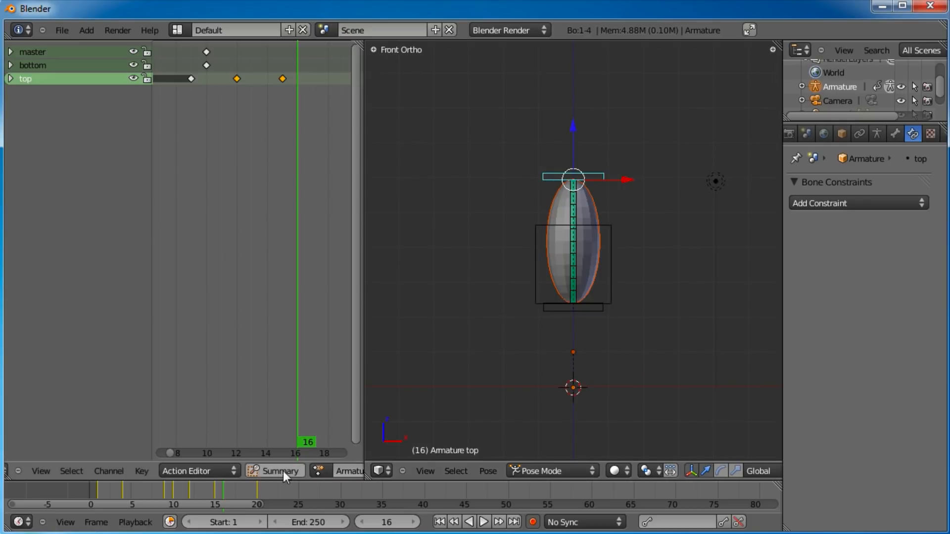
{"action": "left_click_drag", "start_coordinate": [228, 497], "coordinate": [257, 490]}
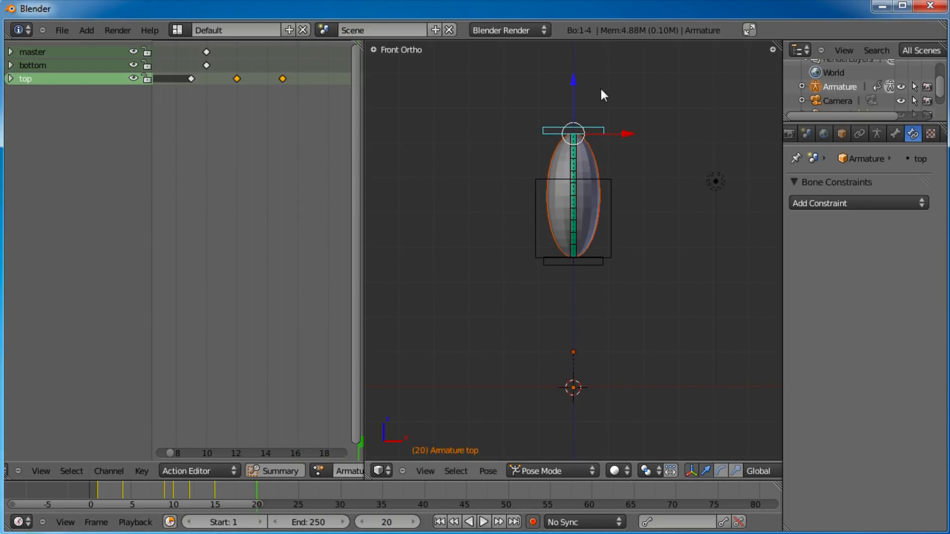
{"action": "key", "text": "alt+g"}
{"action": "left_click", "coordinate": [604, 90]}
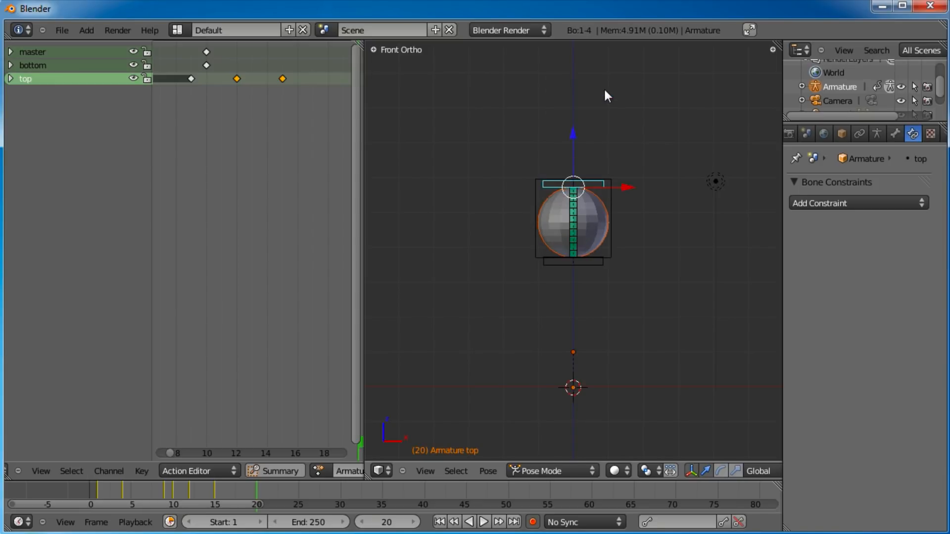
Step: Select the bottom bone, copy its pose at frame 1 and paste it at frame 20
{"action": "left_click_drag", "start_coordinate": [239, 493], "coordinate": [99, 504]}
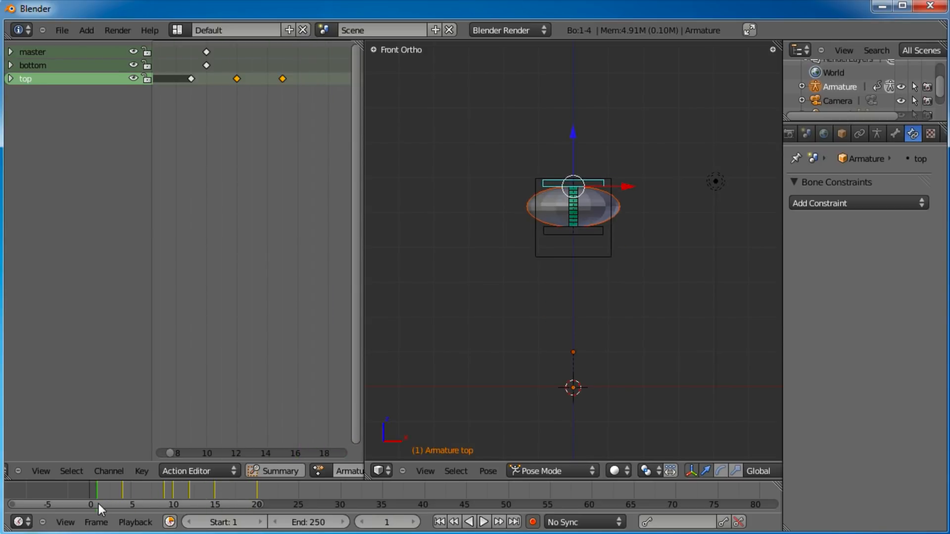
{"action": "right_click", "coordinate": [591, 227]}
{"action": "left_click_drag", "start_coordinate": [176, 494], "coordinate": [257, 493]}
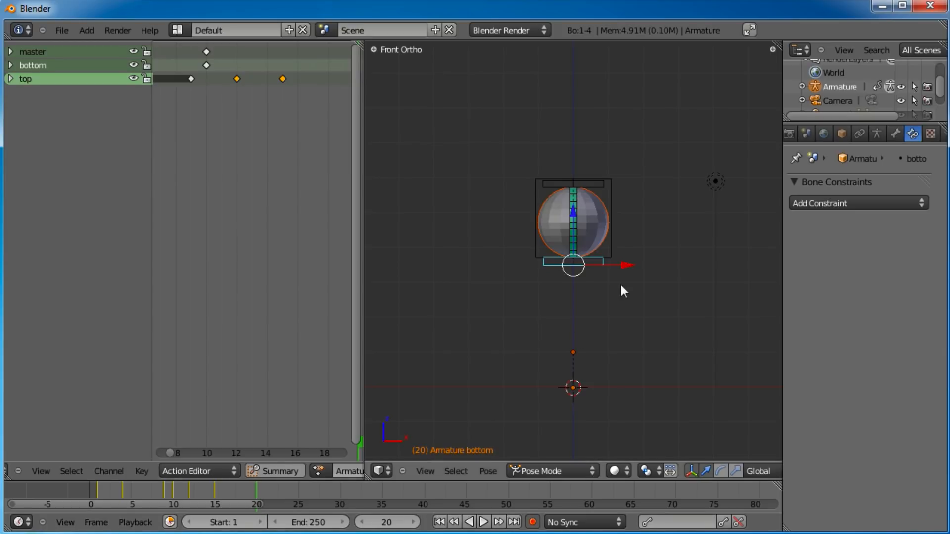
{"action": "left_click", "coordinate": [99, 496]}
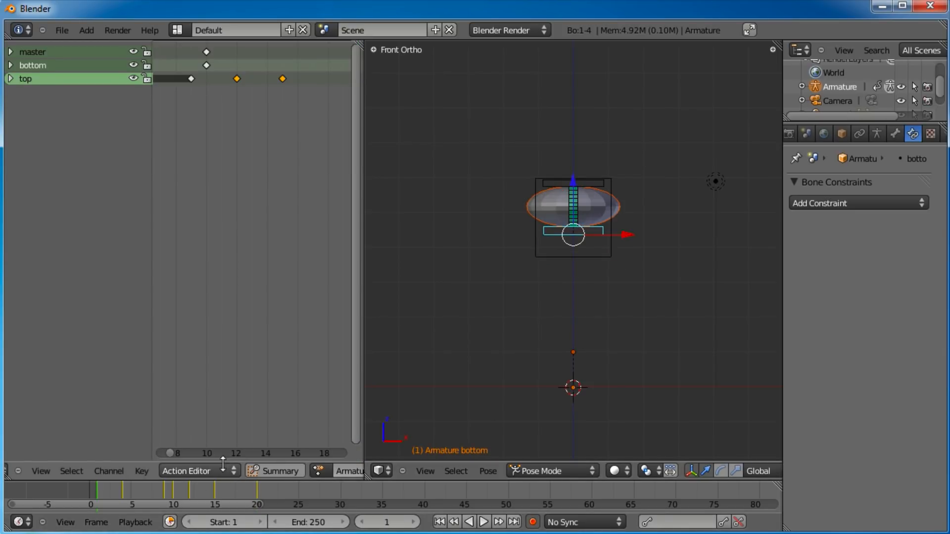
{"action": "scroll", "coordinate": [727, 470], "scroll_direction": "down", "scroll_amount": 10}
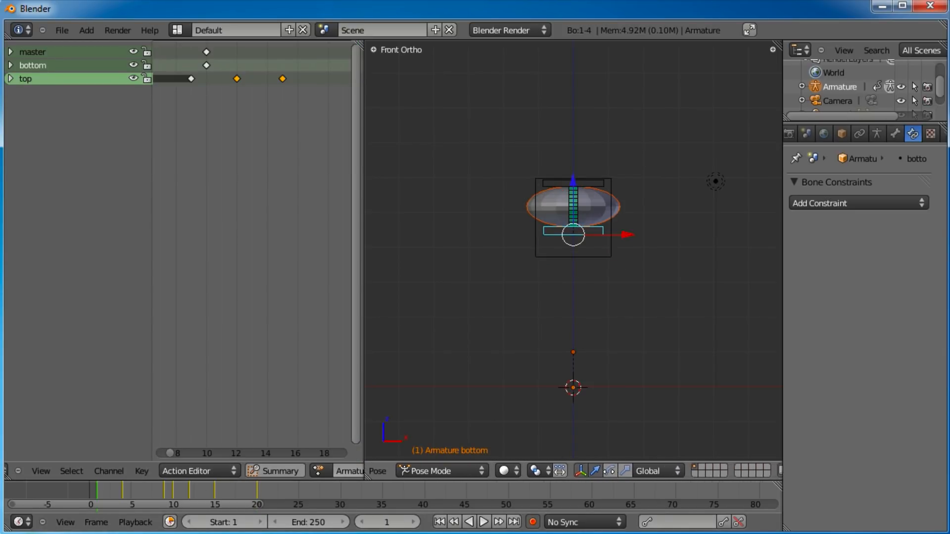
{"action": "scroll", "coordinate": [685, 471], "scroll_direction": "down", "scroll_amount": 3}
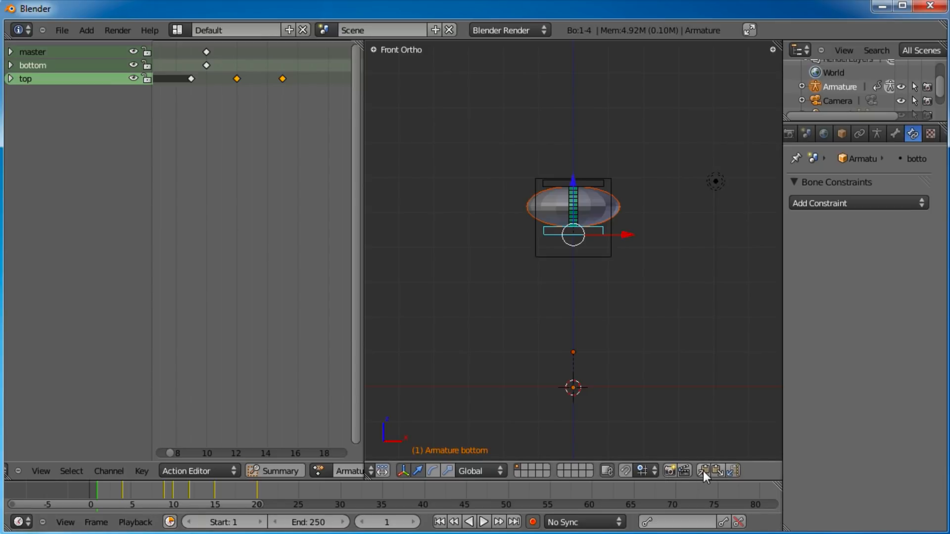
{"action": "middle_click_drag", "start_coordinate": [195, 494], "coordinate": [176, 501]}
{"action": "left_click", "coordinate": [216, 493]}
{"action": "left_click", "coordinate": [227, 497]}
{"action": "left_click", "coordinate": [717, 471]}
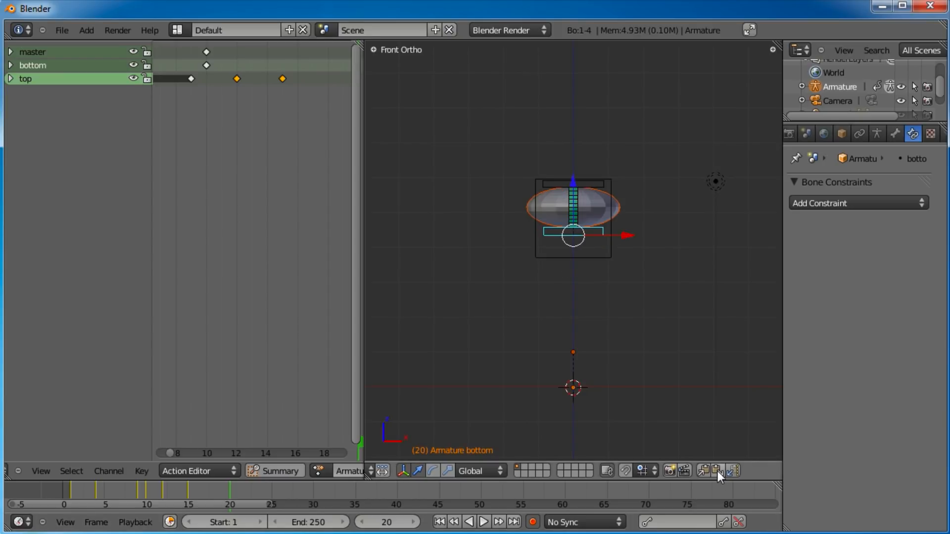
Step: At frame 18, select the bottom bone and clear its location, recording a keyframe, and scrub to frame 20
{"action": "left_click_drag", "start_coordinate": [67, 491], "coordinate": [138, 493]}
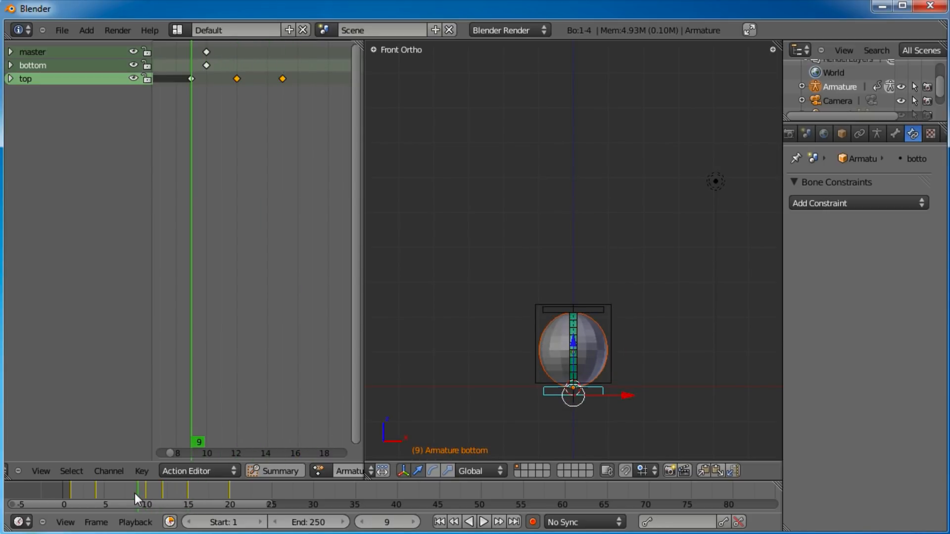
{"action": "right_click", "coordinate": [597, 308]}
{"action": "right_click", "coordinate": [544, 312]}
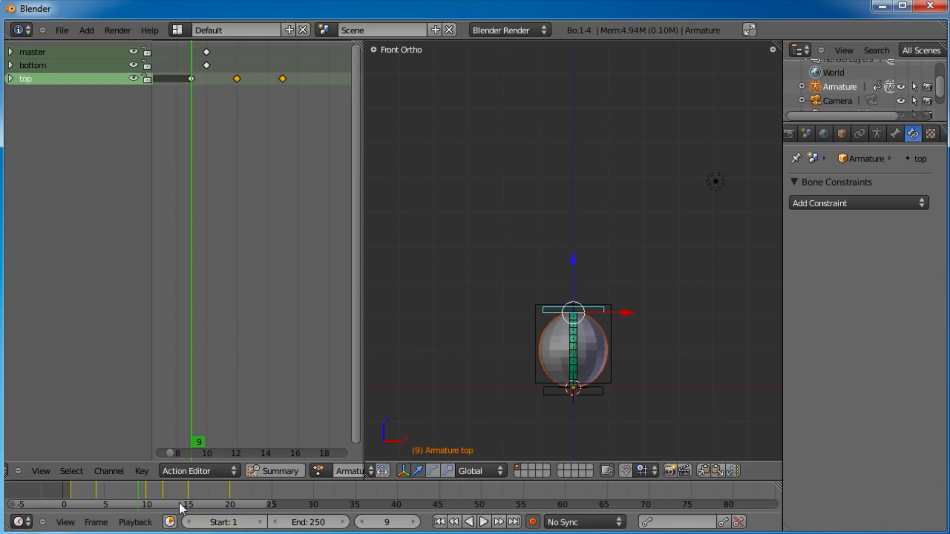
{"action": "left_click", "coordinate": [198, 491]}
{"action": "left_click_drag", "start_coordinate": [201, 493], "coordinate": [216, 493]}
{"action": "right_click", "coordinate": [597, 250]}
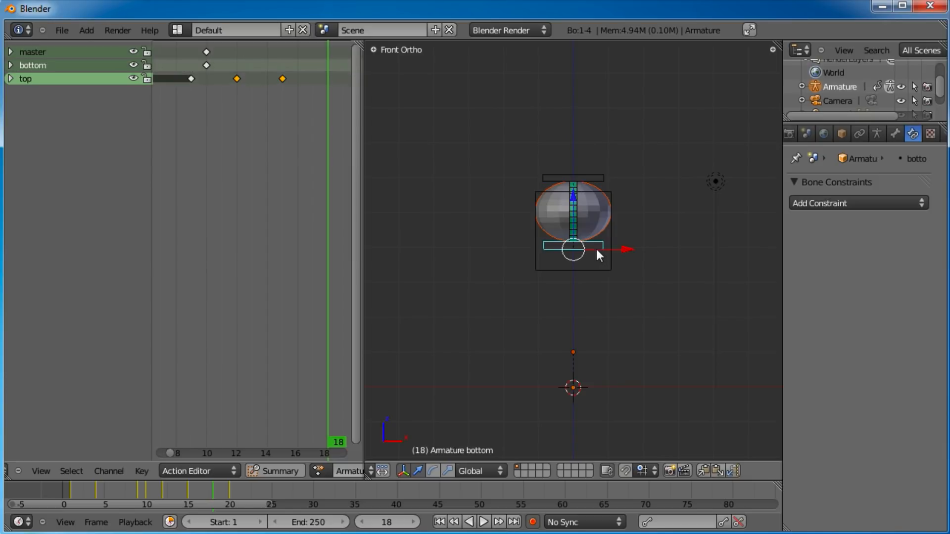
{"action": "key", "text": "alt+g"}
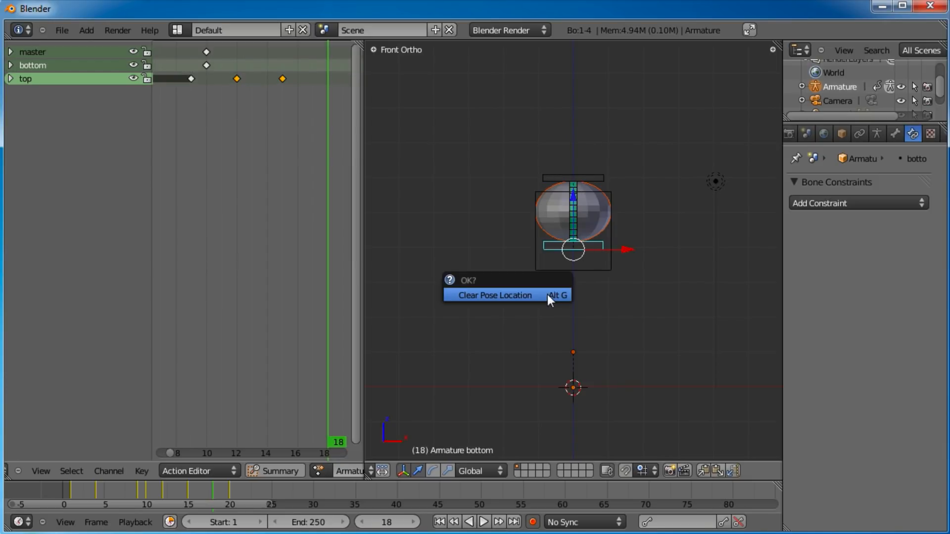
{"action": "left_click", "coordinate": [547, 295]}
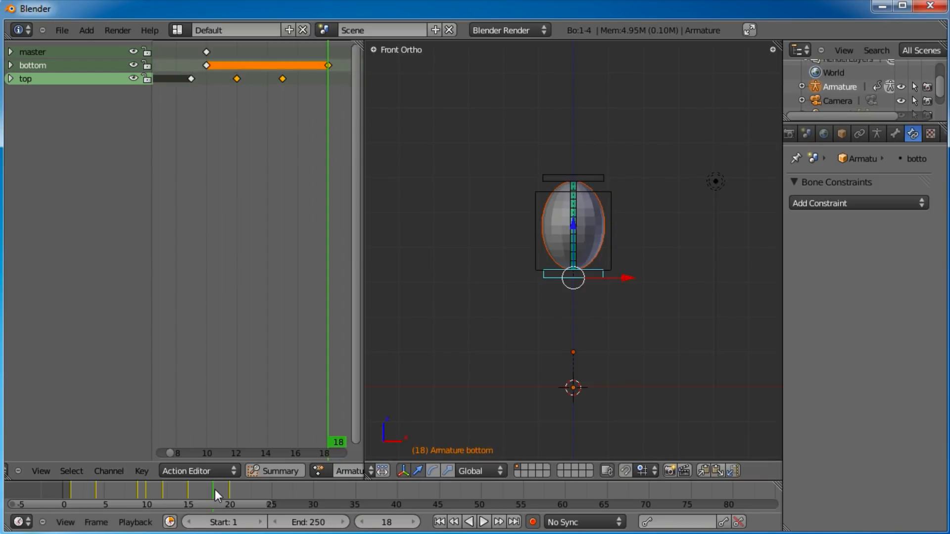
{"action": "mouse_move", "coordinate": [216, 490]}
{"action": "left_mouse_down"}
{"action": "mouse_move", "coordinate": [233, 486]}
{"action": "mouse_move", "coordinate": [102, 483]}
{"action": "mouse_move", "coordinate": [258, 482]}
{"action": "mouse_move", "coordinate": [52, 490]}
{"action": "mouse_move", "coordinate": [239, 494]}
{"action": "mouse_move", "coordinate": [93, 491]}
{"action": "mouse_move", "coordinate": [231, 497]}
{"action": "left_mouse_up"}
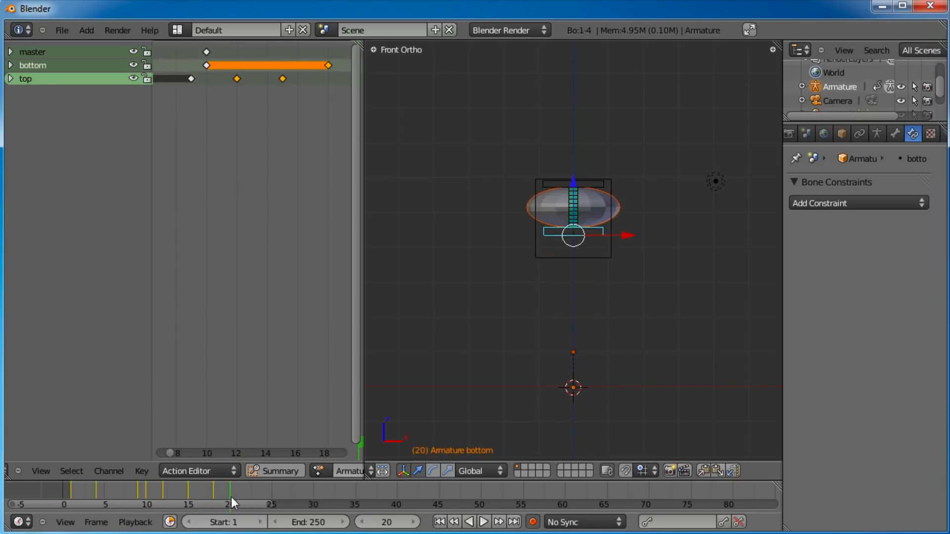
Step: Set the animation's end frame to 20 and play the bounce from the start, stopping it after a few loops
{"action": "left_click", "coordinate": [321, 522]}
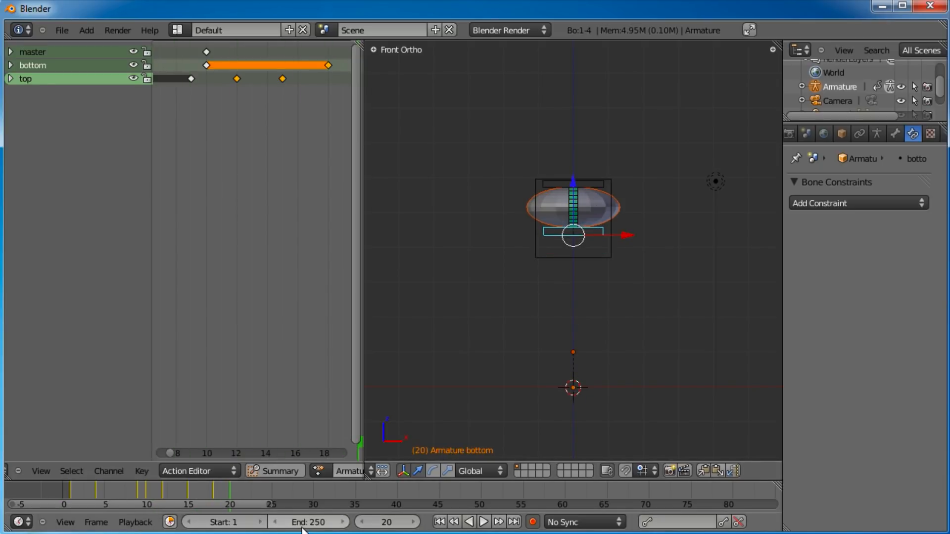
{"action": "type", "text": "20"}
{"action": "key", "text": "Return"}
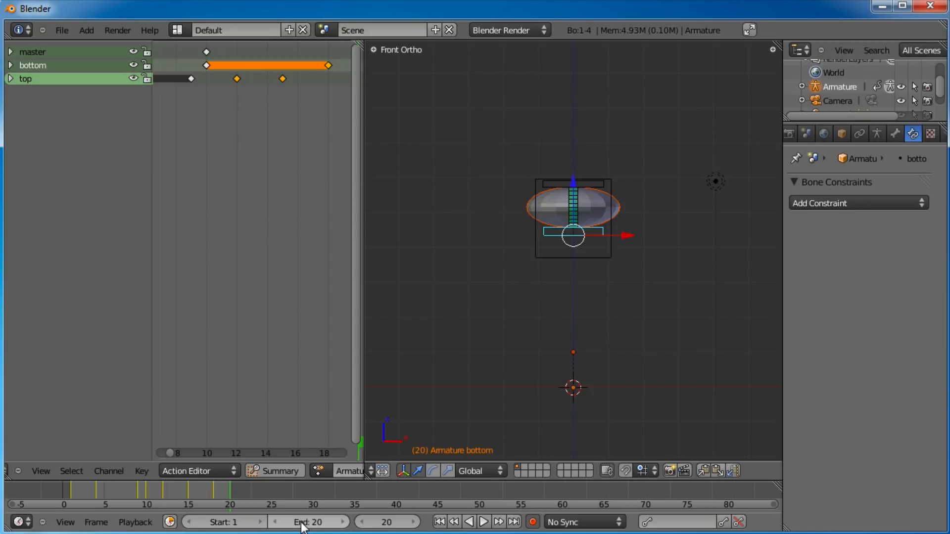
{"action": "mouse_move", "coordinate": [79, 495]}
{"action": "left_mouse_down"}
{"action": "mouse_move", "coordinate": [213, 492]}
{"action": "mouse_move", "coordinate": [66, 490]}
{"action": "left_mouse_up"}
{"action": "left_click", "coordinate": [483, 522]}
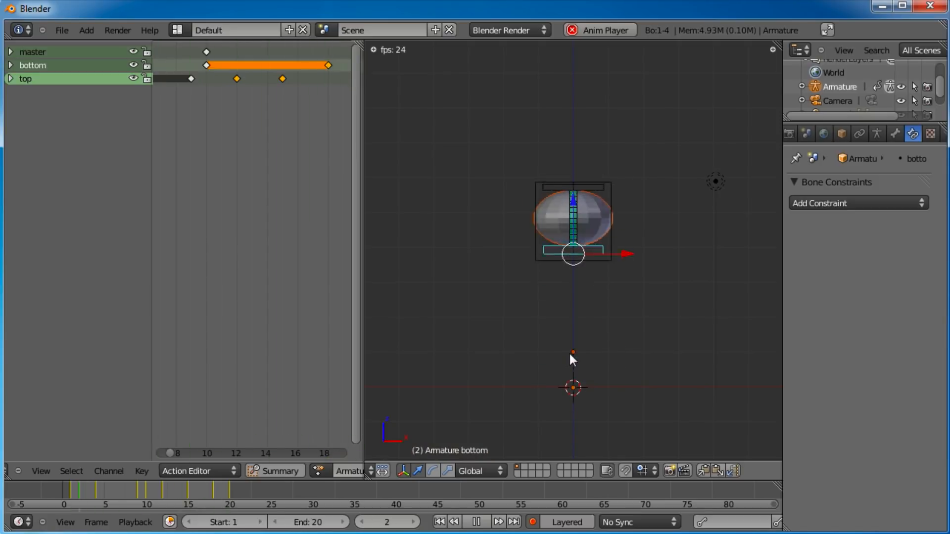
{"action": "scroll", "coordinate": [618, 289], "scroll_direction": "down", "scroll_amount": 4}
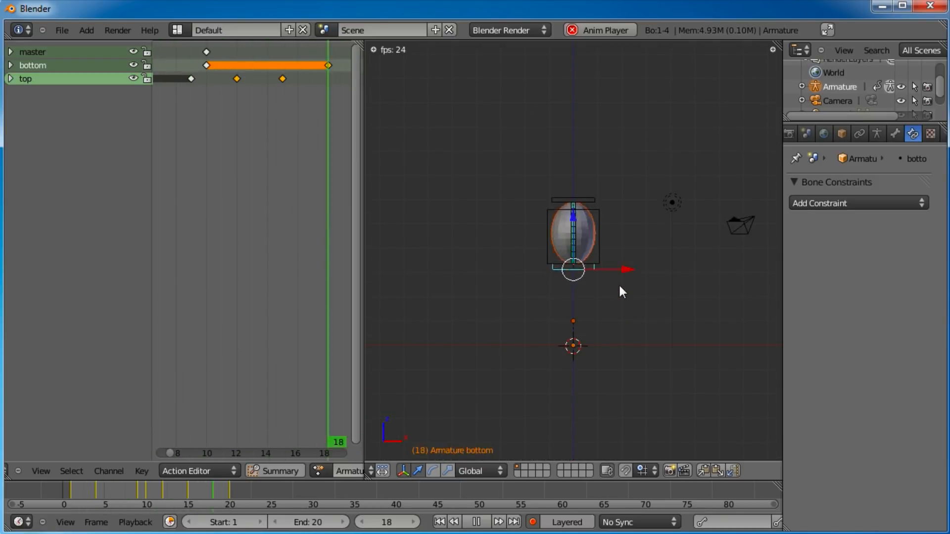
{"action": "left_click", "coordinate": [476, 522]}
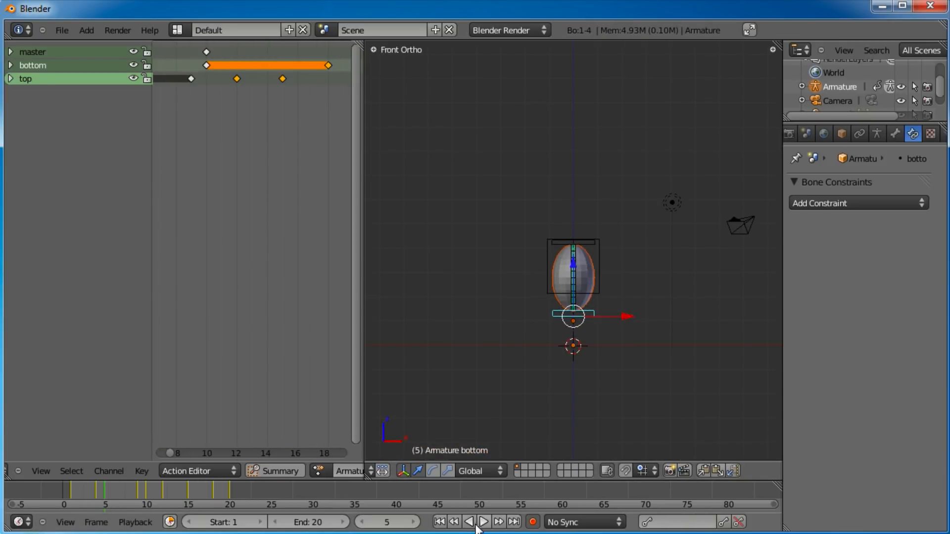
Step: At frame 1, select the master bone and raise it along Z so the ball falls from higher, recording a keyframe
{"action": "left_click_drag", "start_coordinate": [99, 494], "coordinate": [147, 499]}
{"action": "right_click", "coordinate": [607, 292]}
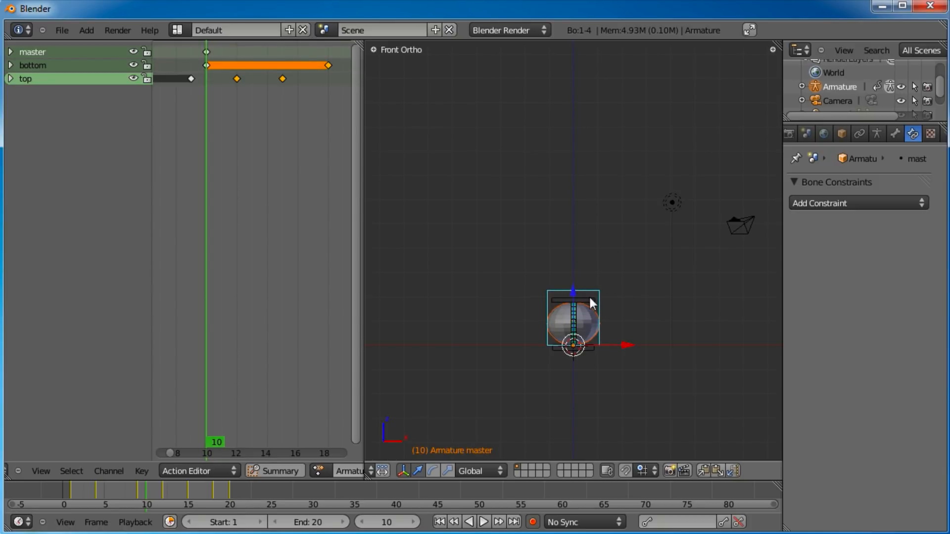
{"action": "left_click_drag", "start_coordinate": [152, 495], "coordinate": [79, 492]}
{"action": "left_click", "coordinate": [70, 492]}
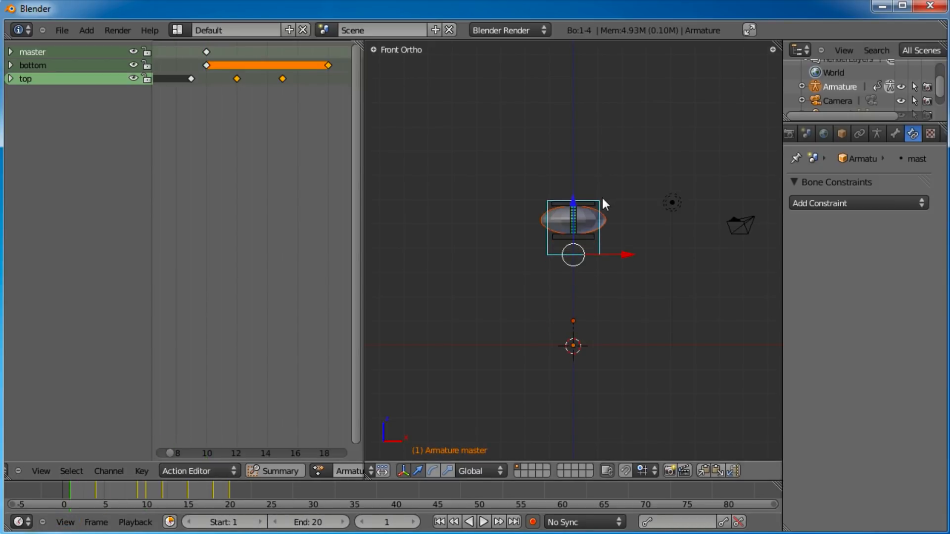
{"action": "middle_click_drag", "start_coordinate": [601, 196], "coordinate": [596, 247], "text": "shift"}
{"action": "left_click_drag", "start_coordinate": [571, 250], "coordinate": [574, 177]}
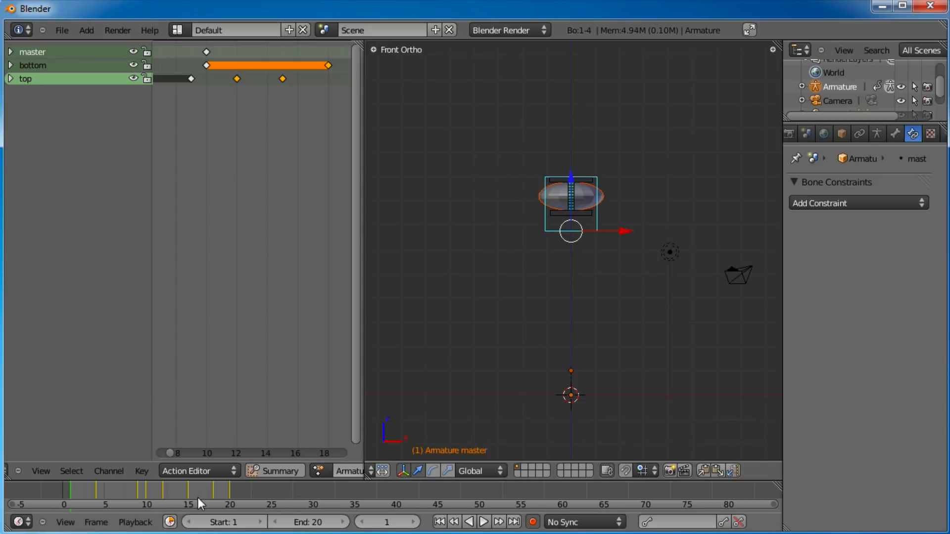
Step: Paste the master bone's frame 1 pose at frame 20 and play back the higher bounce from the start
{"action": "left_click", "coordinate": [230, 494]}
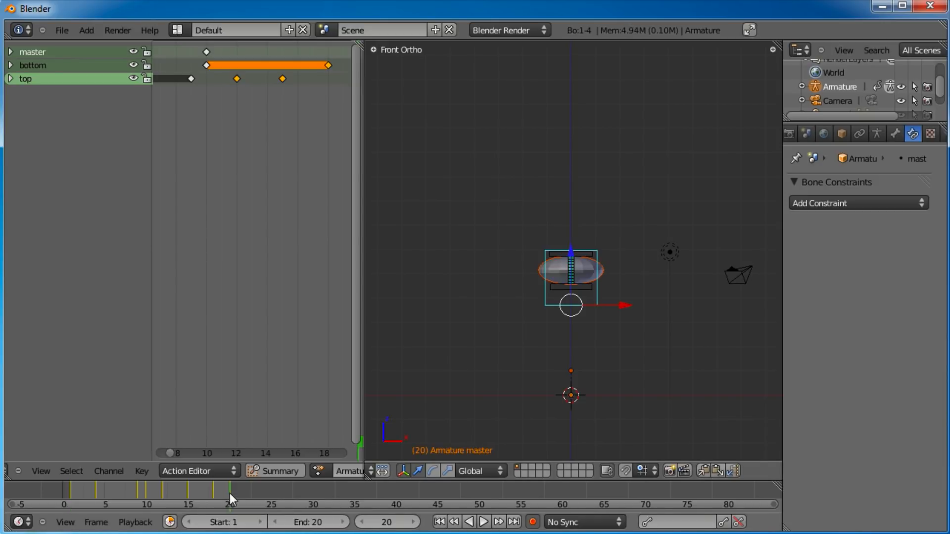
{"action": "left_click", "coordinate": [716, 471]}
{"action": "left_click", "coordinate": [439, 522]}
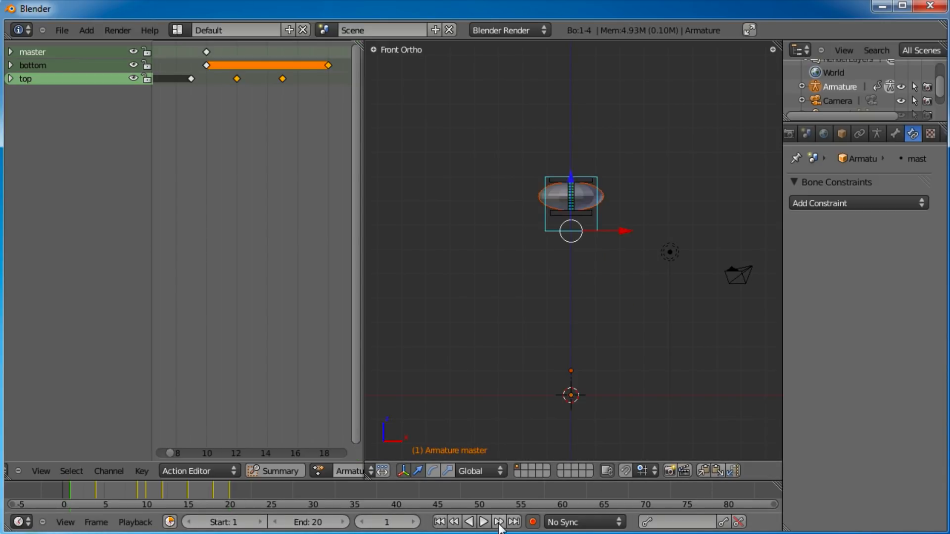
{"action": "left_click", "coordinate": [483, 522]}
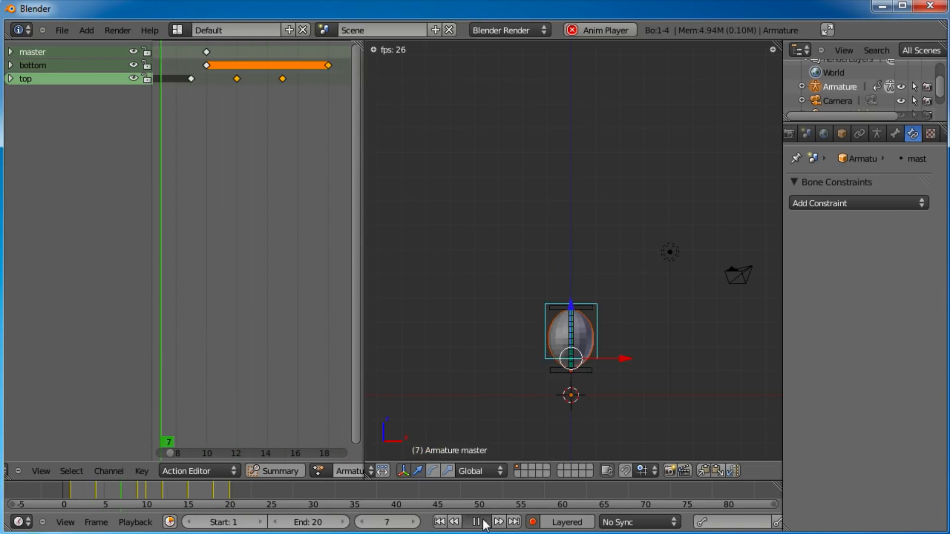
{"action": "left_click", "coordinate": [478, 522]}
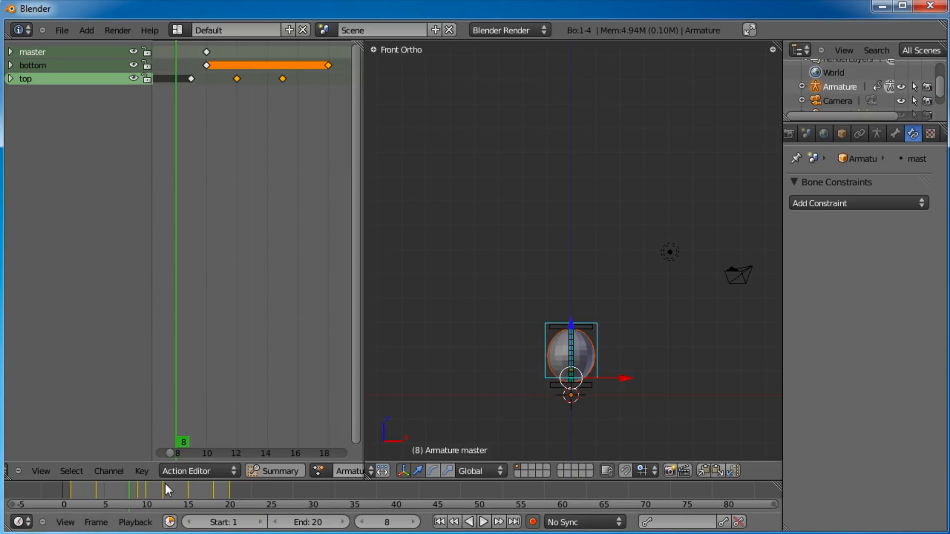
Step: Widen the 3D view by narrowing the Action Editor and switch the armature from Pose Mode to Object Mode
{"action": "scroll", "coordinate": [146, 470], "scroll_direction": "left", "scroll_amount": 2}
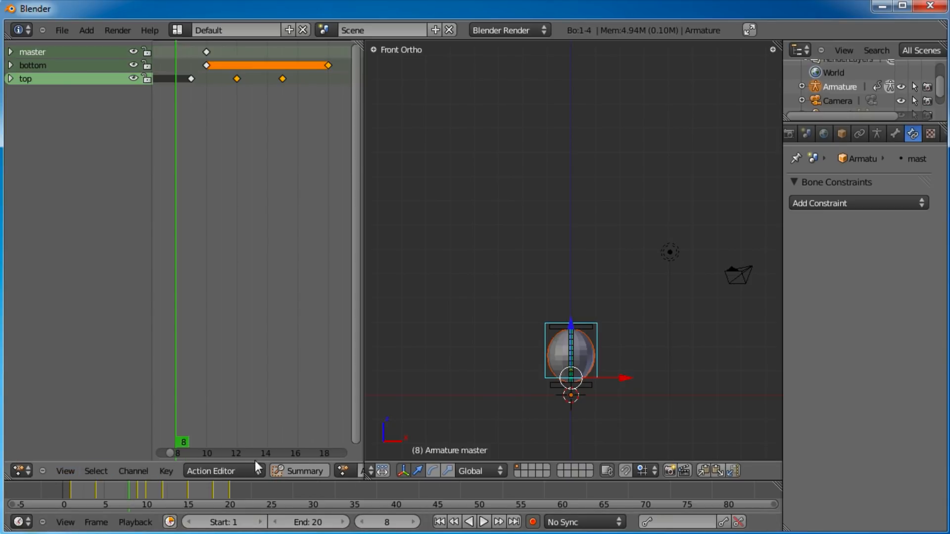
{"action": "left_click_drag", "start_coordinate": [364, 454], "coordinate": [249, 455]}
{"action": "scroll", "coordinate": [327, 474], "scroll_direction": "left", "scroll_amount": 5}
{"action": "left_click", "coordinate": [424, 472]}
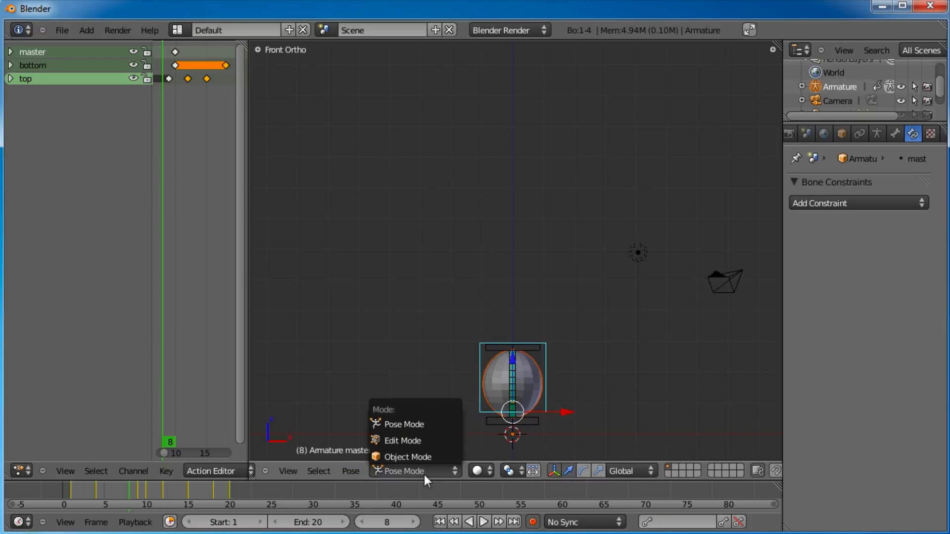
{"action": "left_click", "coordinate": [425, 458]}
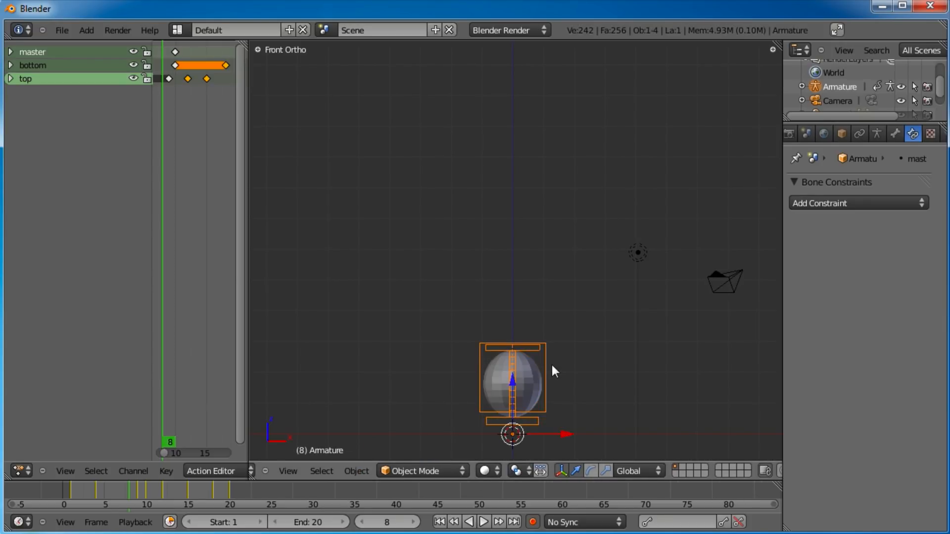
Step: Move the armature to layer 11, the first layer of the lower row, to hide the rig and leave only the ball displayed
{"action": "key", "text": "m"}
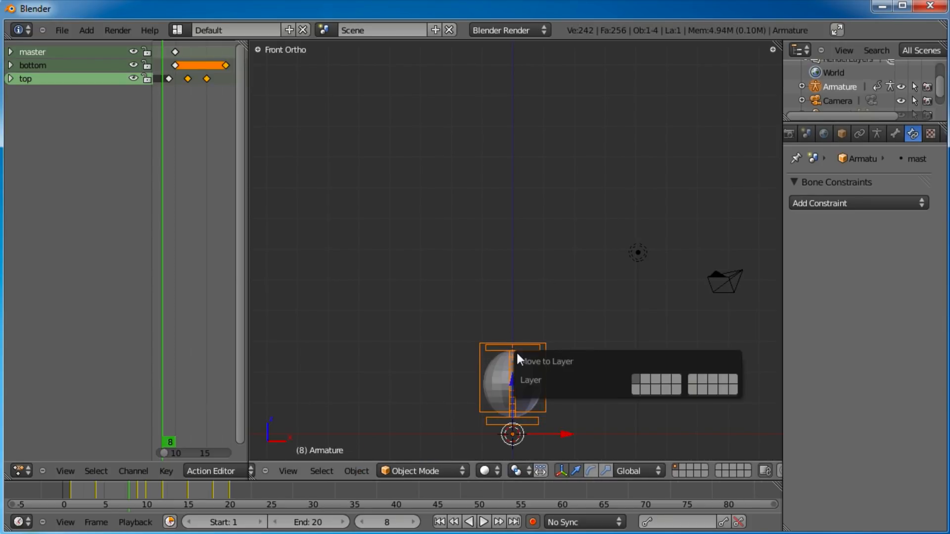
{"action": "left_click", "coordinate": [634, 390]}
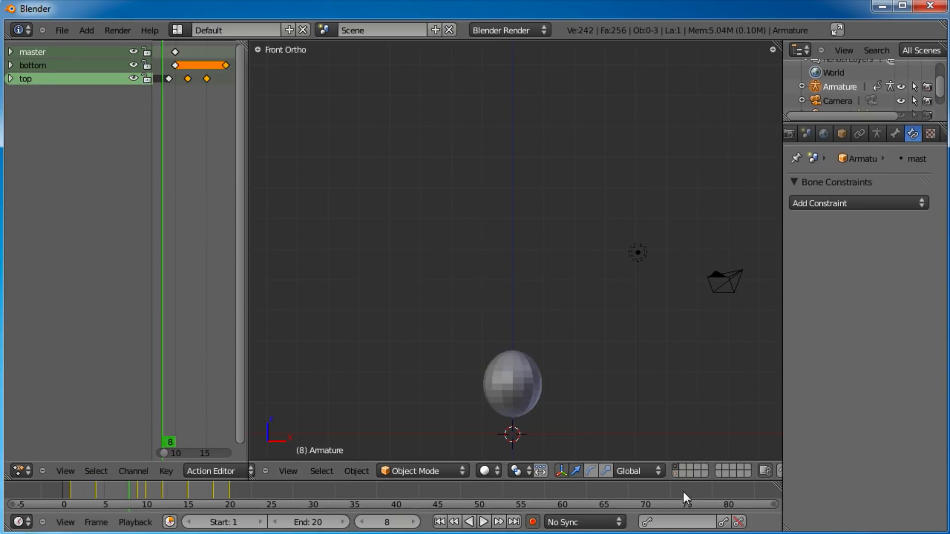
Step: Play the bounce animation from frame 1 without the rig displayed and examine the ball's motion from several perspective angles
{"action": "scroll", "coordinate": [523, 373], "scroll_direction": "up", "scroll_amount": 2}
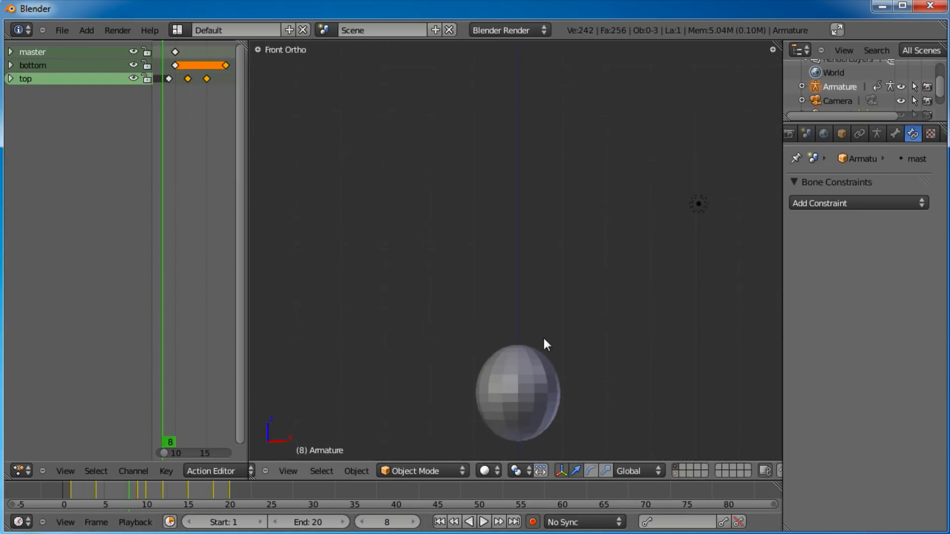
{"action": "scroll", "coordinate": [530, 341], "scroll_direction": "down", "scroll_amount": 1}
{"action": "left_click", "coordinate": [439, 522]}
{"action": "left_click", "coordinate": [483, 522]}
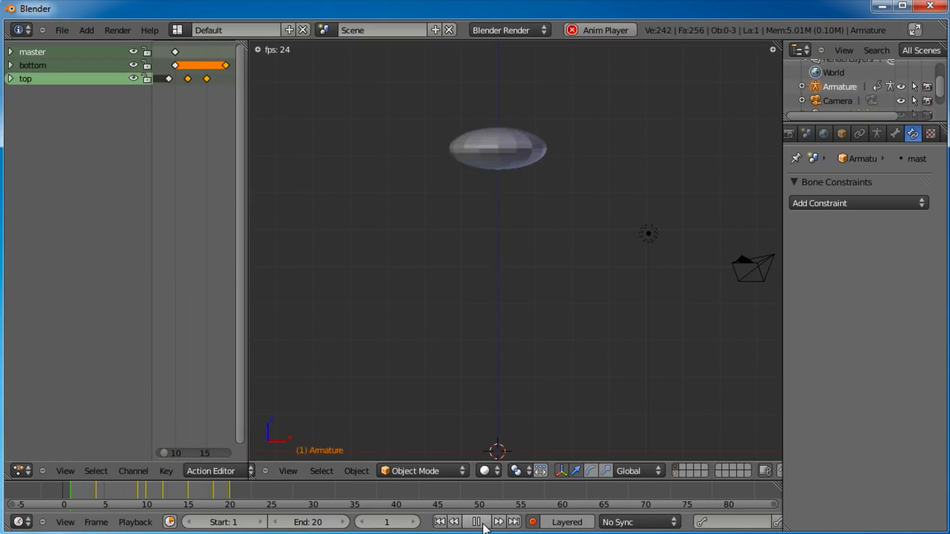
{"action": "scroll", "coordinate": [500, 286], "scroll_direction": "down", "scroll_amount": 1}
{"action": "middle_click_drag", "start_coordinate": [454, 273], "coordinate": [480, 329]}
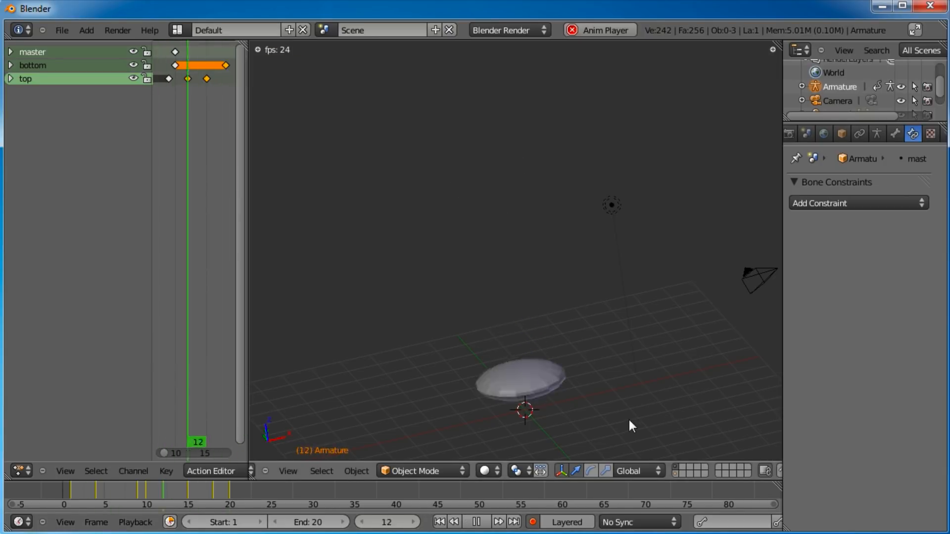
{"action": "middle_click_drag", "start_coordinate": [608, 408], "coordinate": [551, 365]}
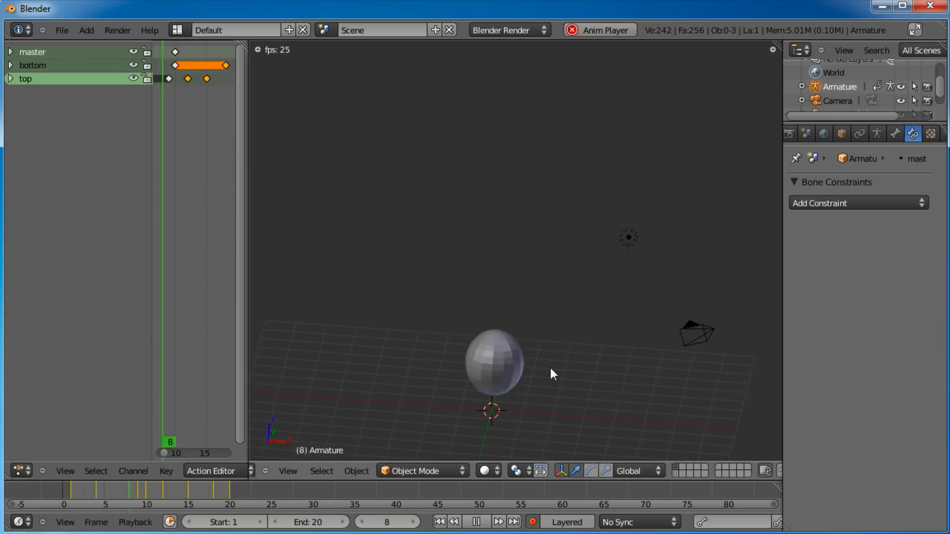